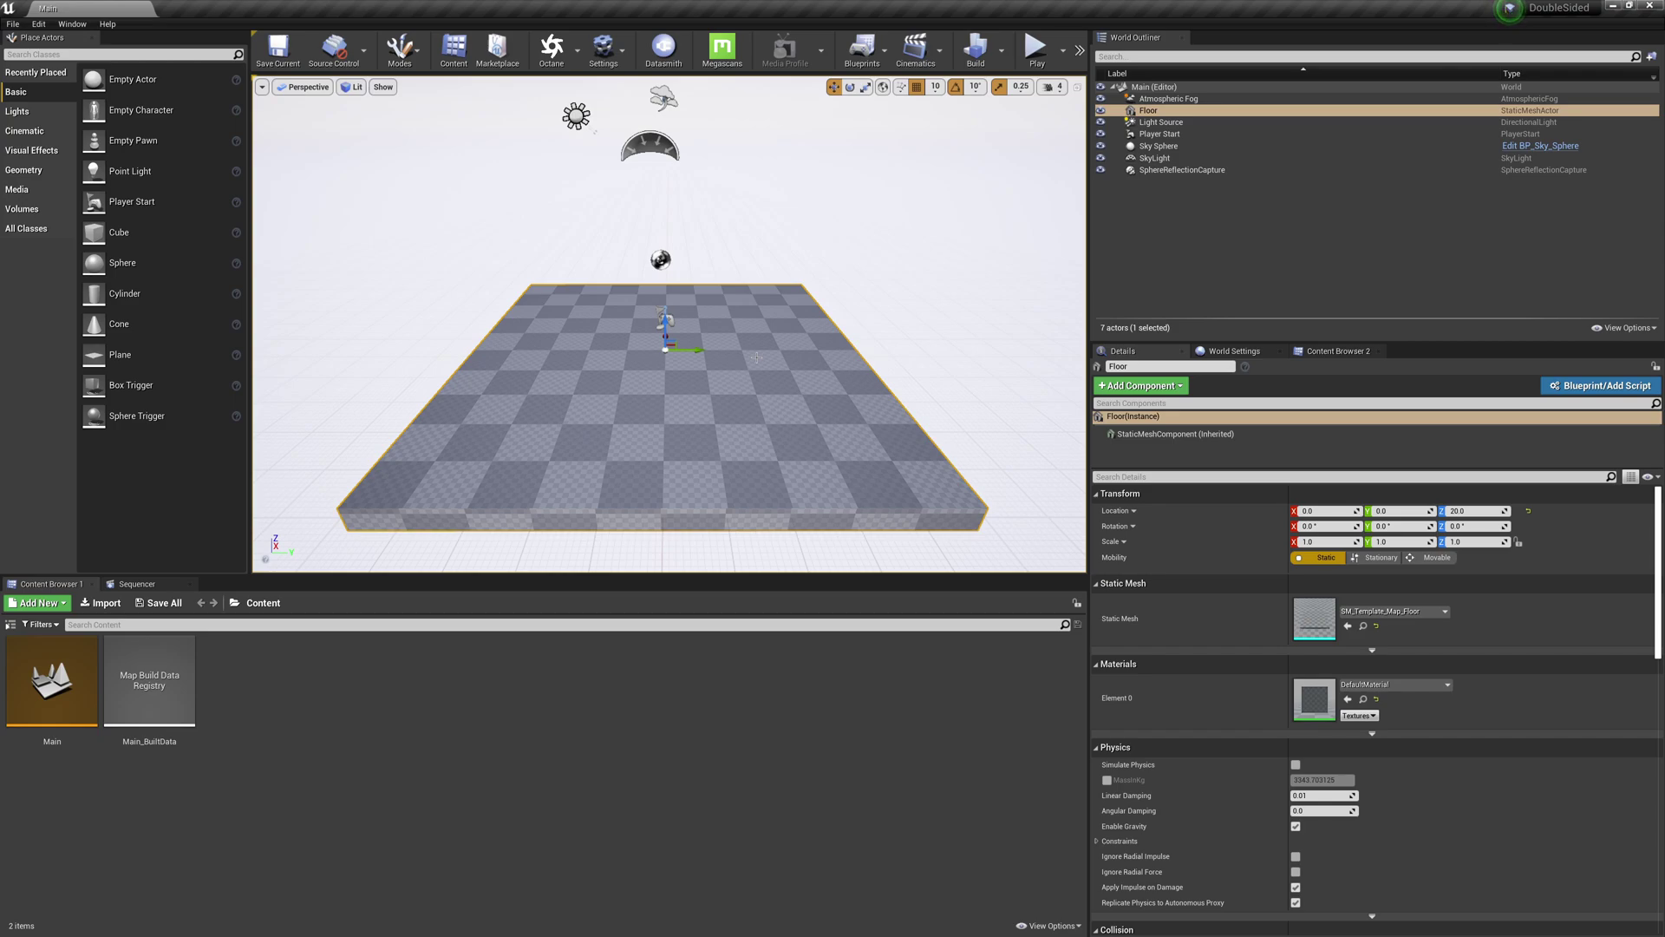
# Step: Switch the viewport to Game View with G and orbit around the checkered floor
pyautogui.press('g')
pyautogui.keyDown('alt'); pyautogui.moveTo(763, 340); pyautogui.dragTo(807, 332); pyautogui.keyUp('alt')
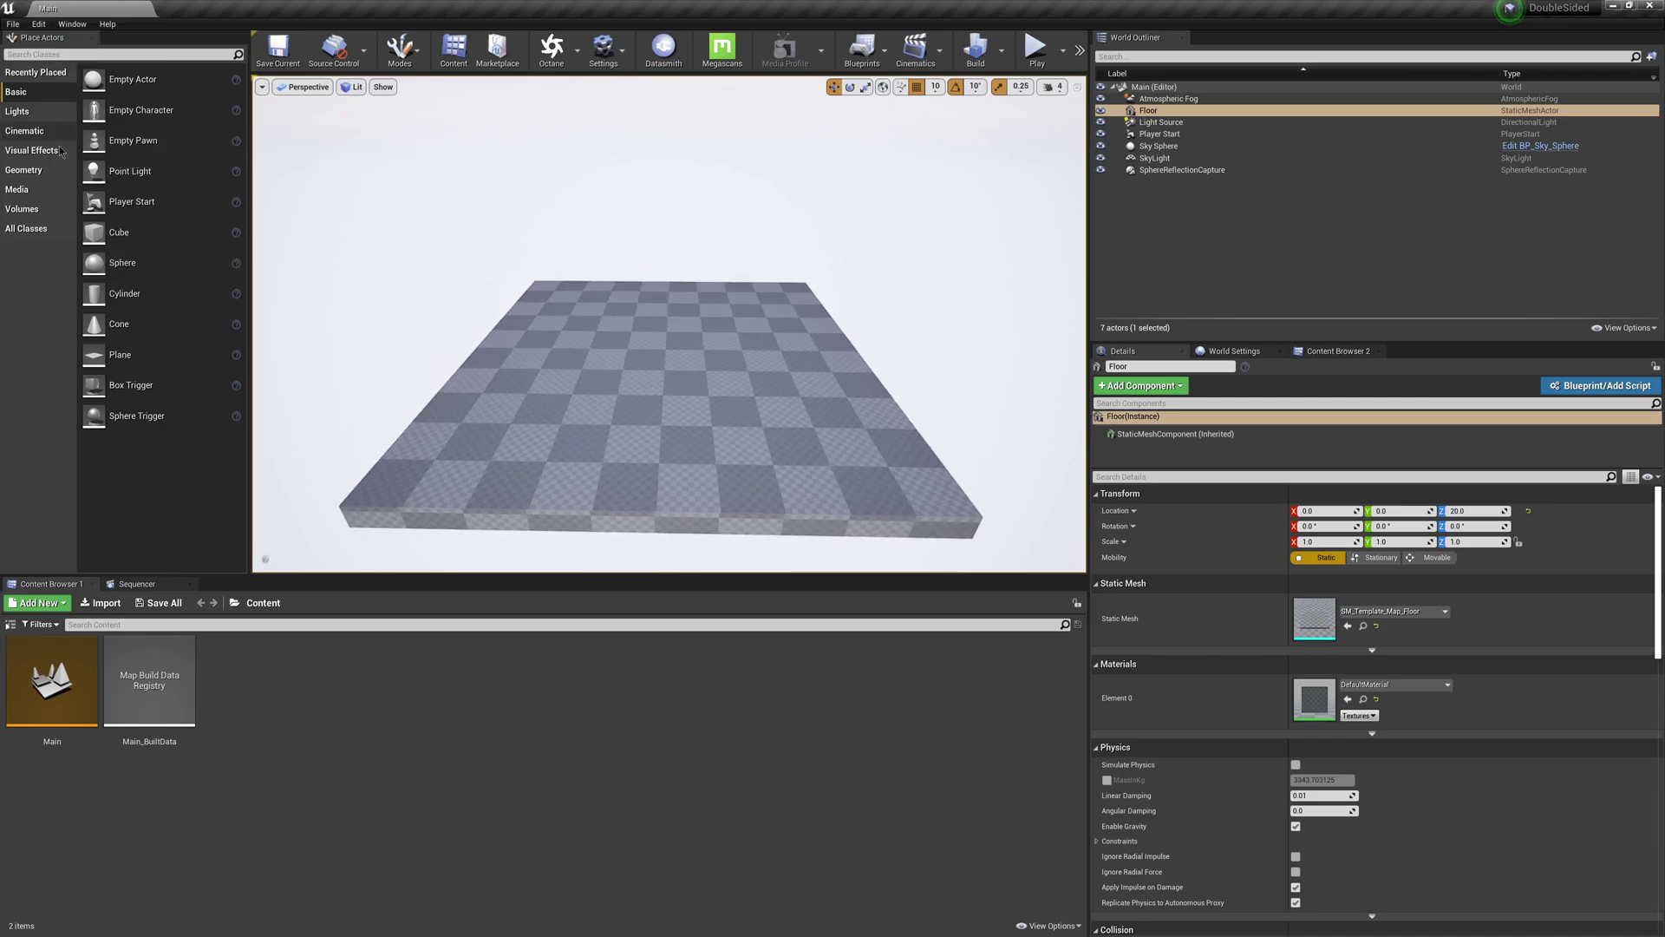
# Step: Place a Plane in the level and set the Light Source mobility to Movable
pyautogui.moveTo(113, 355); pyautogui.dragTo(650, 303)
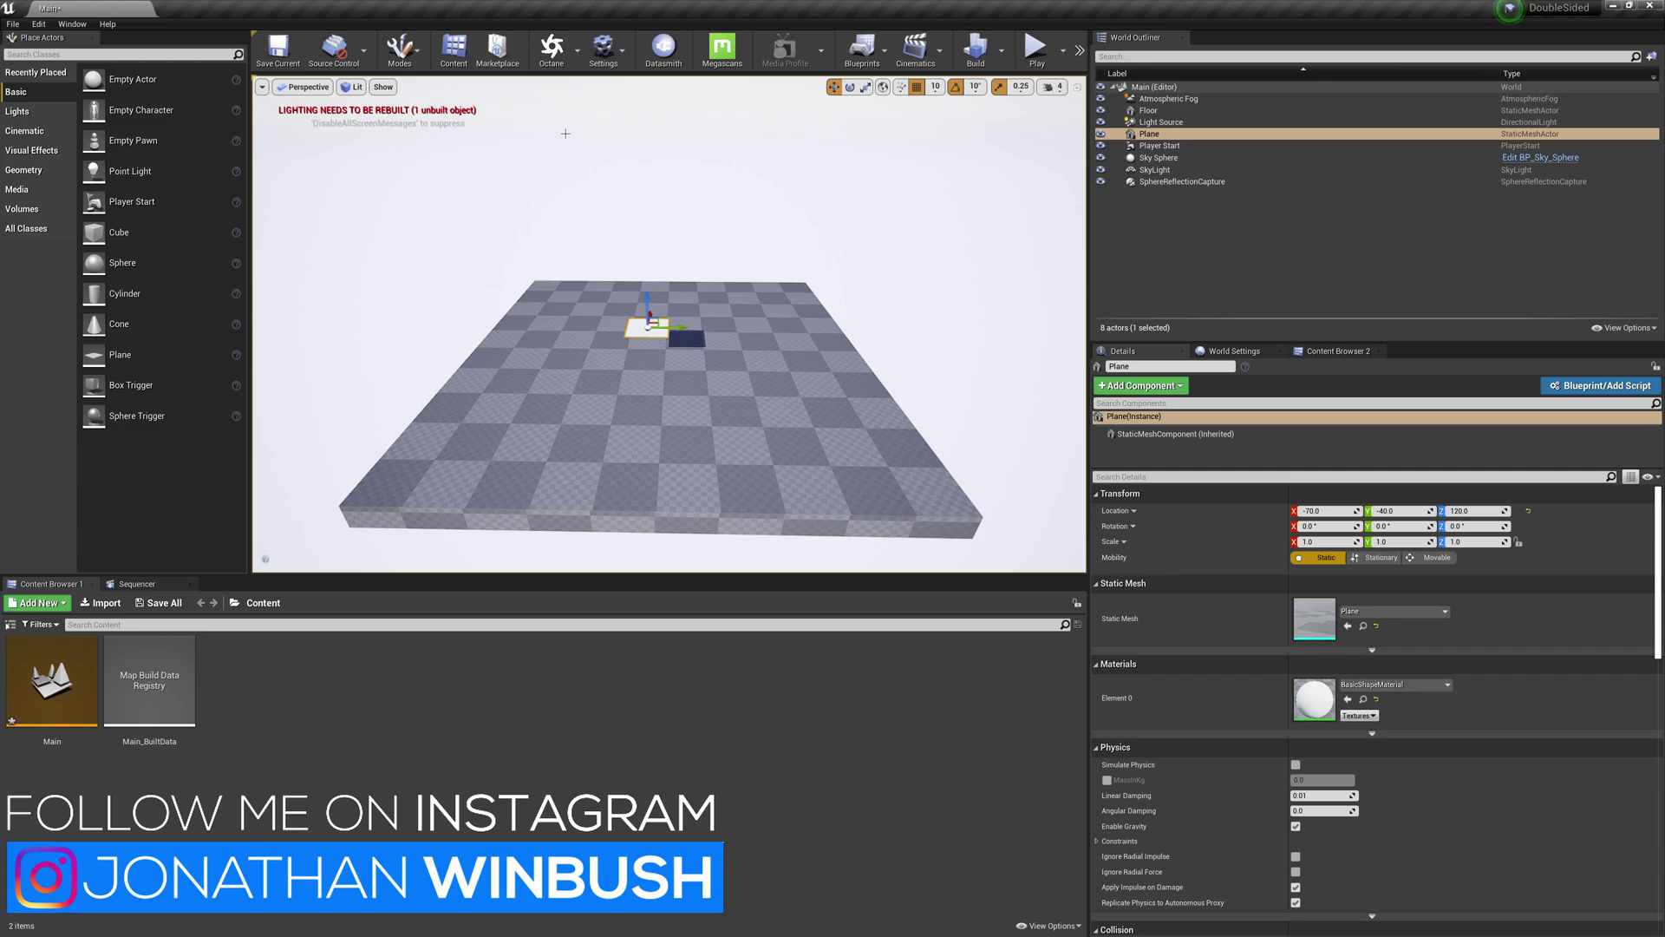
pyautogui.click(1162, 122)
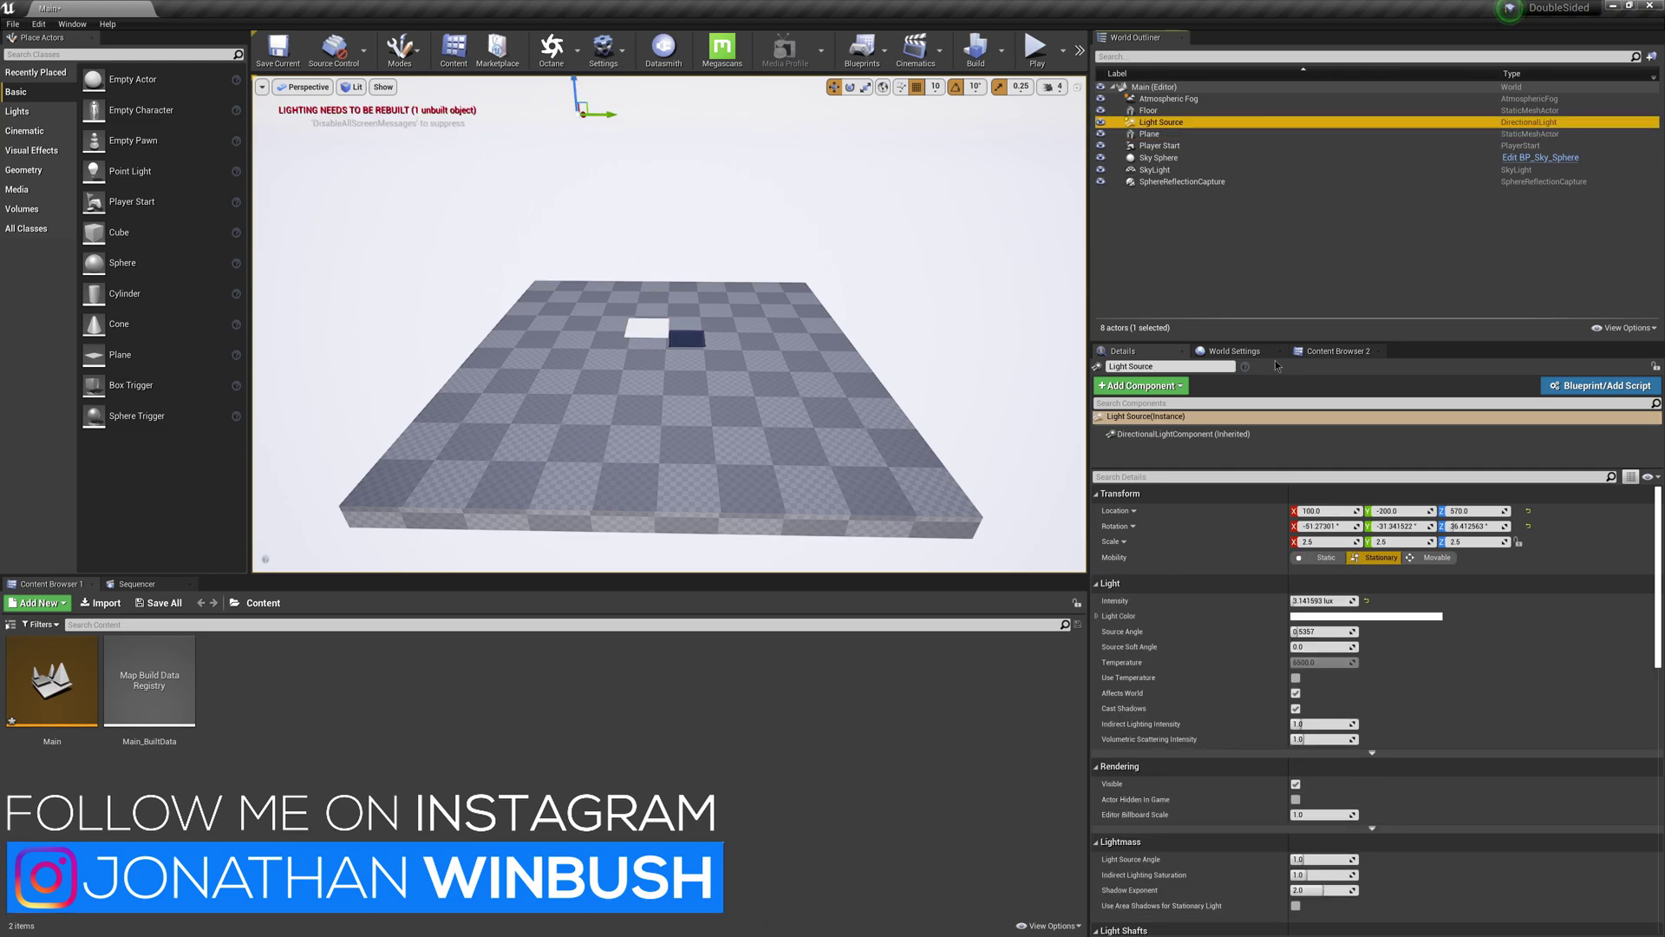
pyautogui.click(1440, 560)
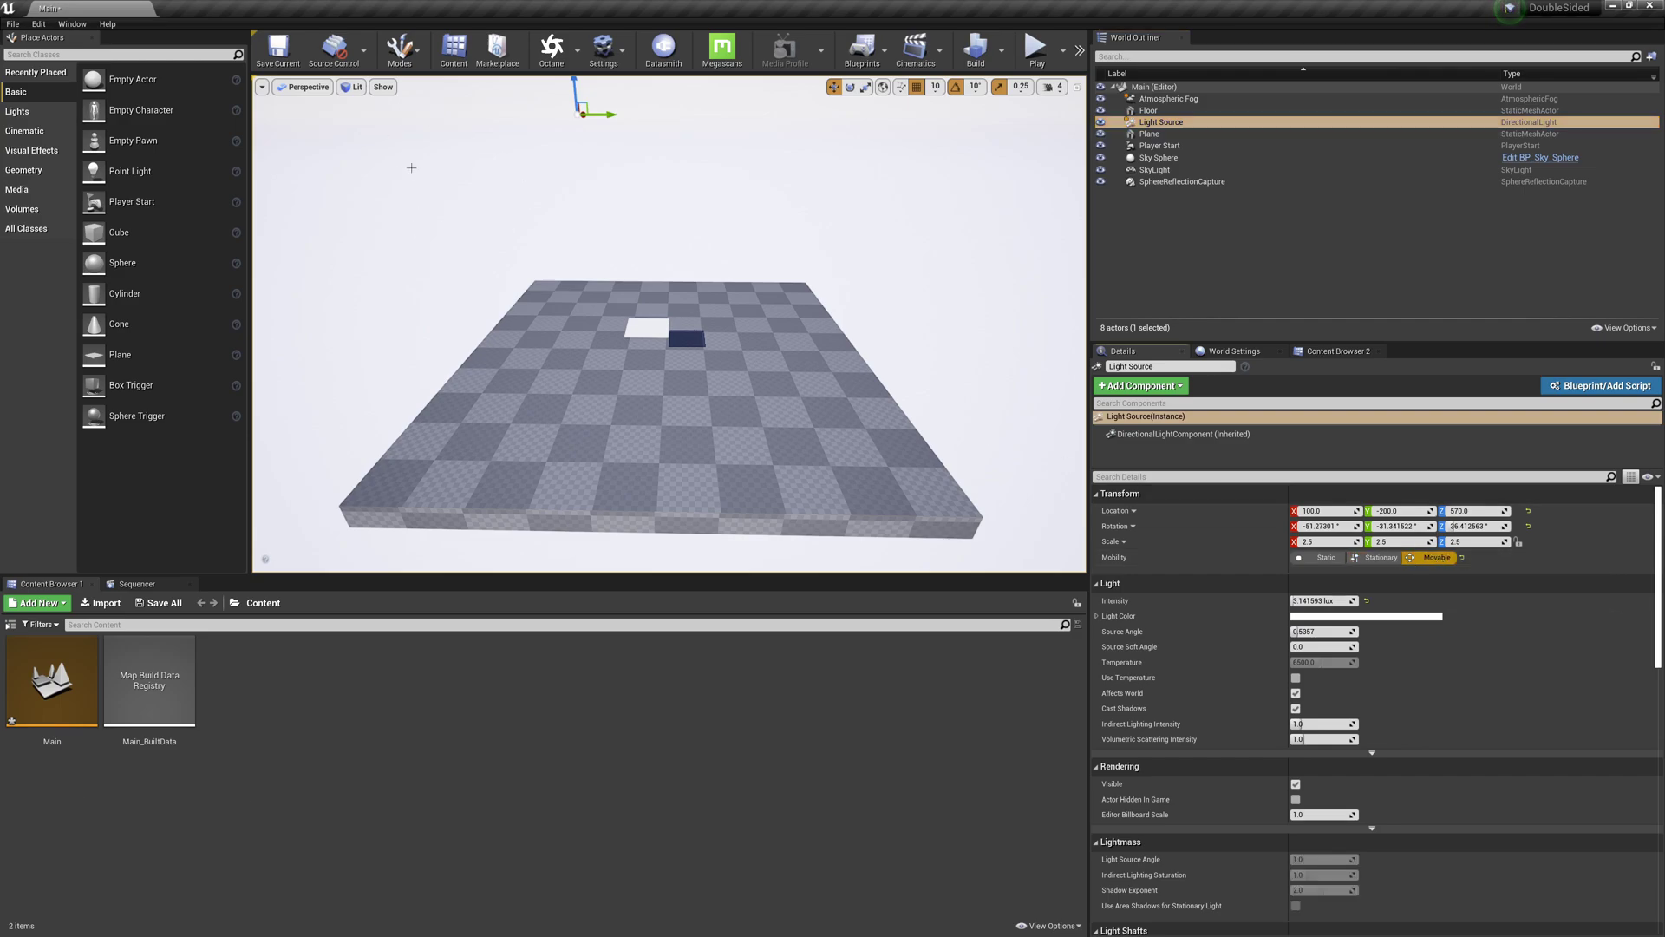
# Step: Stand the Plane upright by setting its Y rotation to 90
pyautogui.click(645, 331)
pyautogui.doubleClick(1150, 135)
pyautogui.keyDown('alt'); pyautogui.moveTo(694, 390); pyautogui.dragTo(633, 399); pyautogui.keyUp('alt')
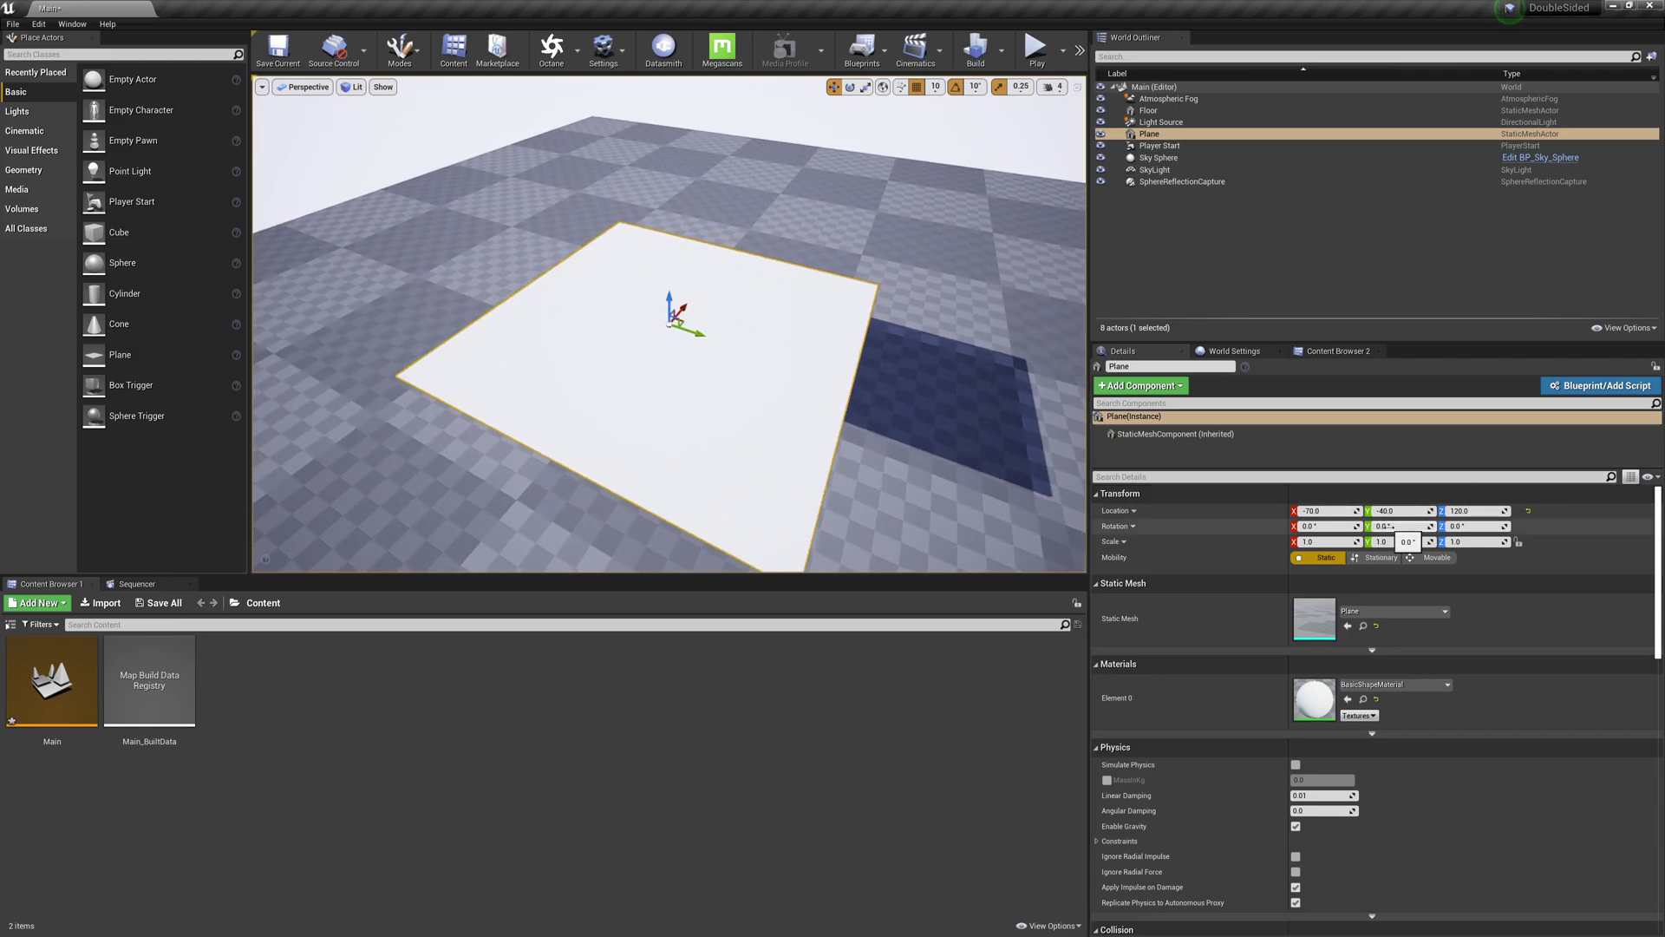
pyautogui.moveTo(1401, 527); pyautogui.dragTo(1427, 527)
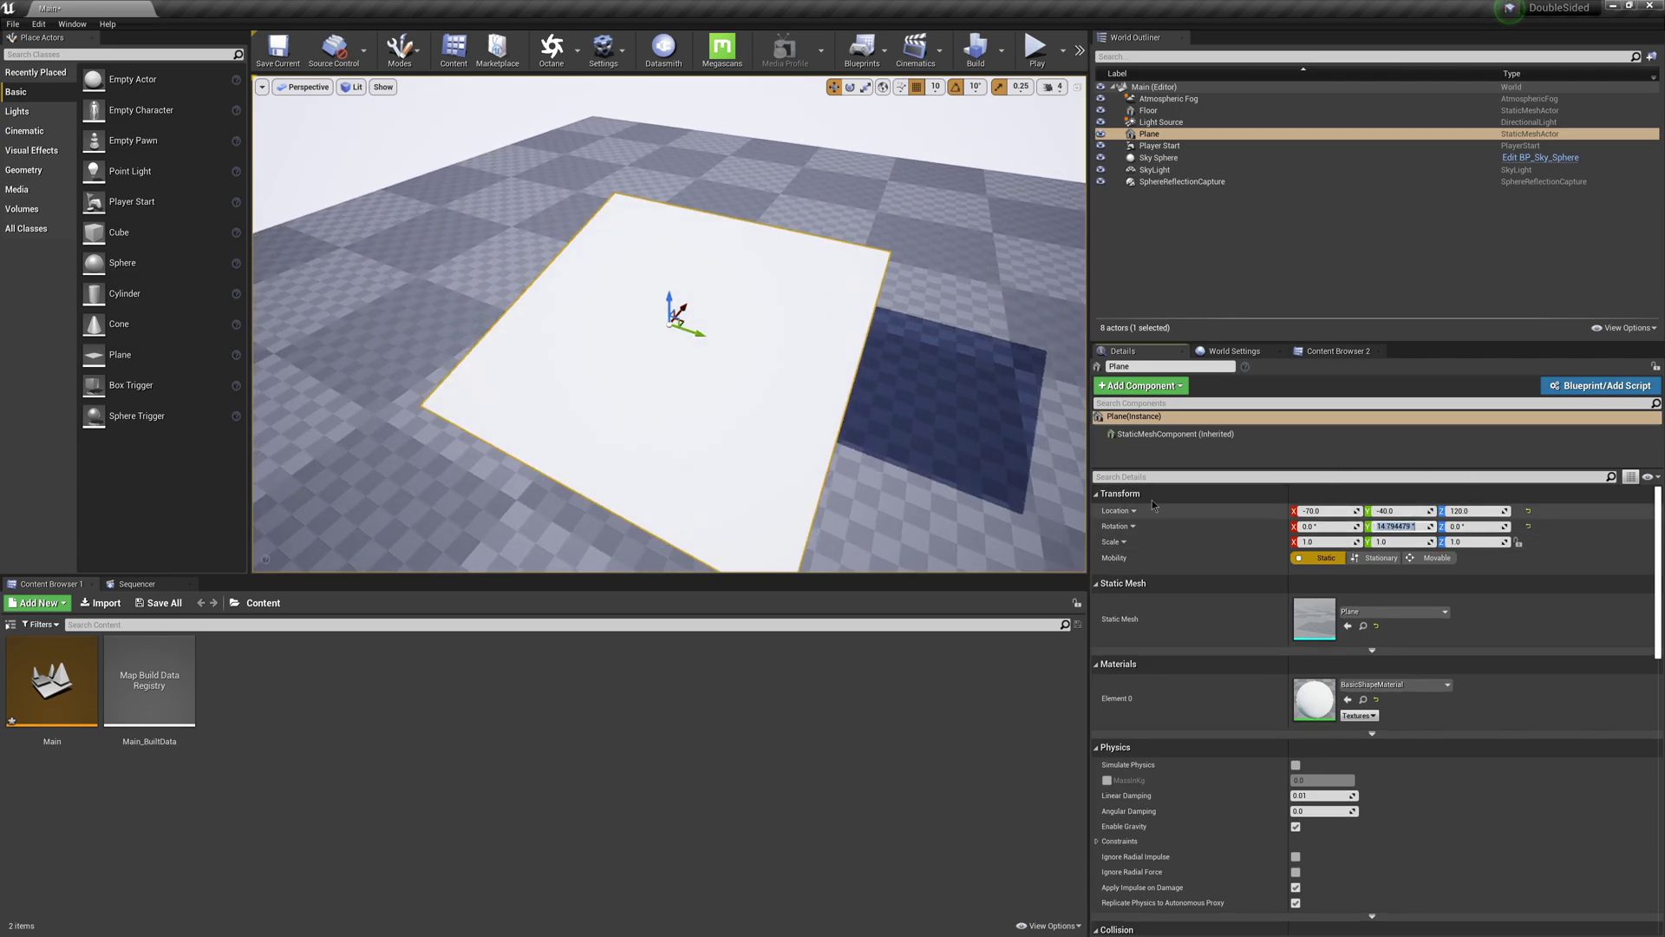
pyautogui.write('90')
pyautogui.press('Return')
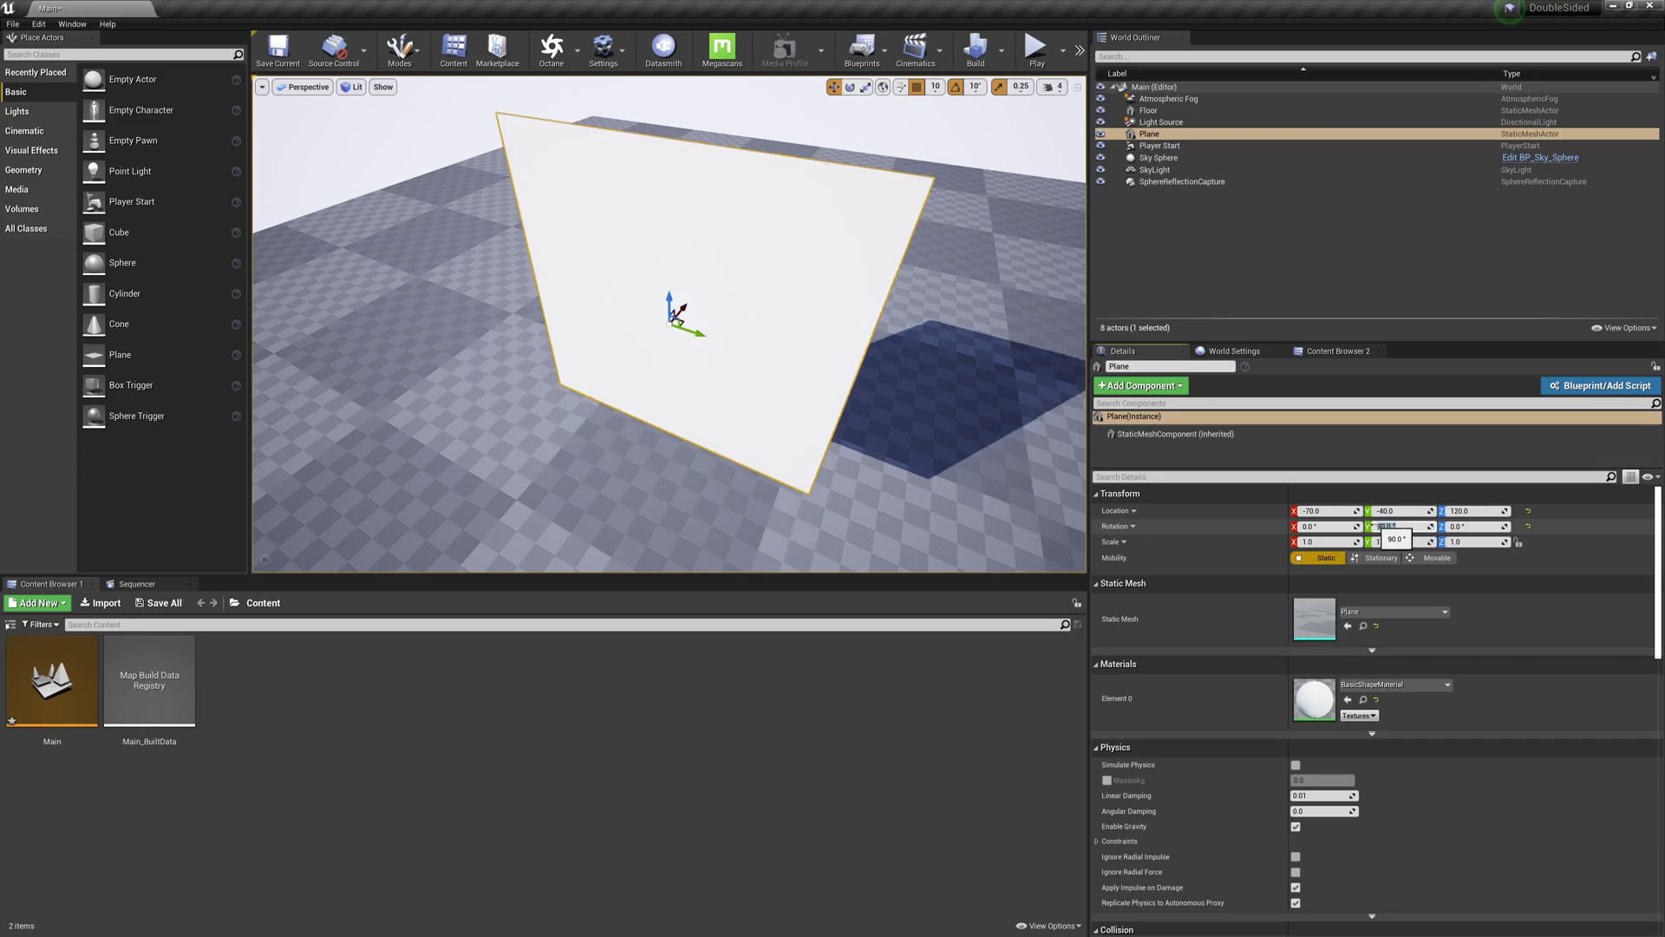
pyautogui.keyDown('alt'); pyautogui.moveTo(726, 419); pyautogui.dragTo(726, 399); pyautogui.keyUp('alt')
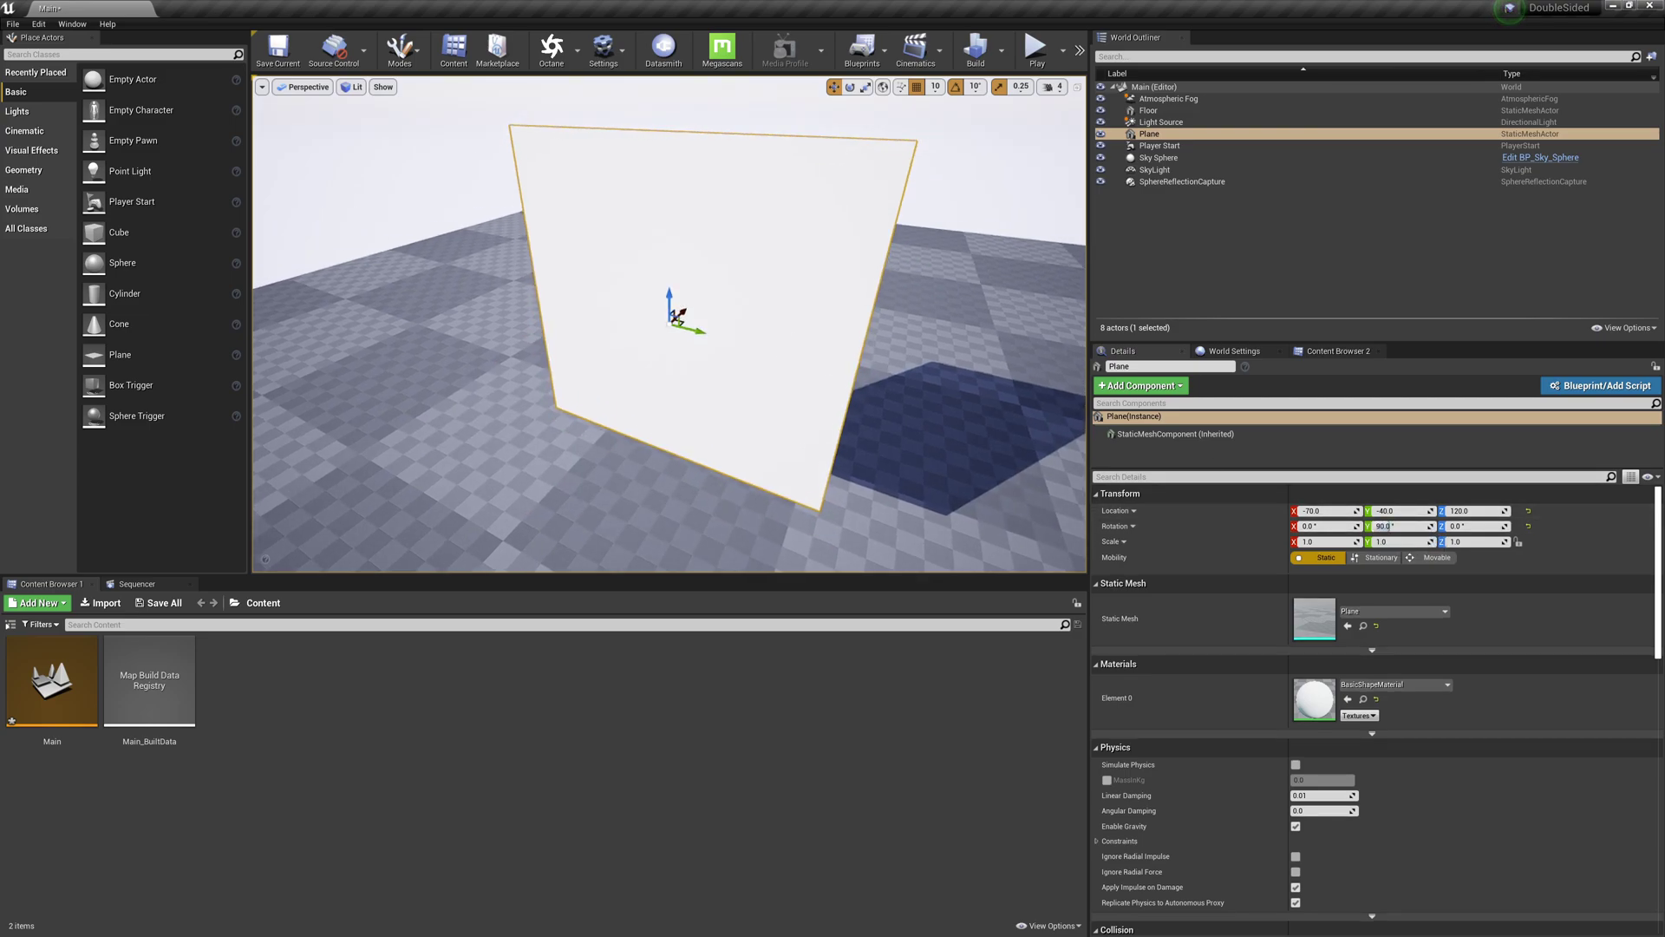
# Step: Set the Plane's X and Y scale to 3, then view it from behind
pyautogui.click(1341, 546)
pyautogui.write('3')
pyautogui.press('Tab')
pyautogui.write('3')
pyautogui.press('Tab')
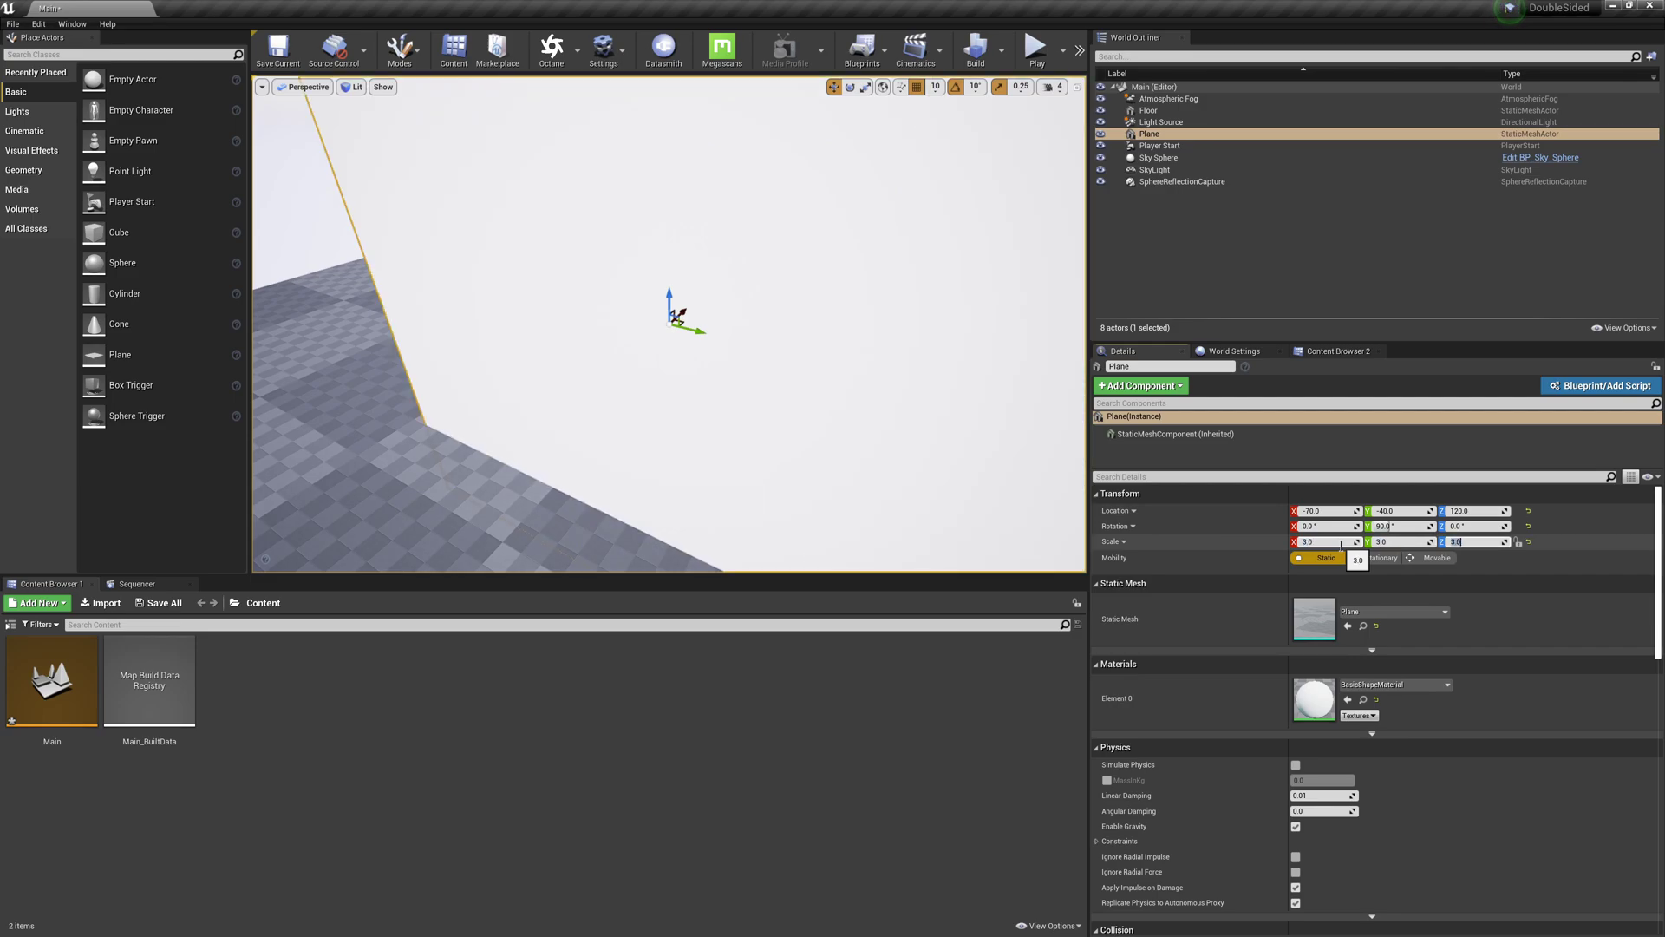
pyautogui.scroll(-5, 743, 390)
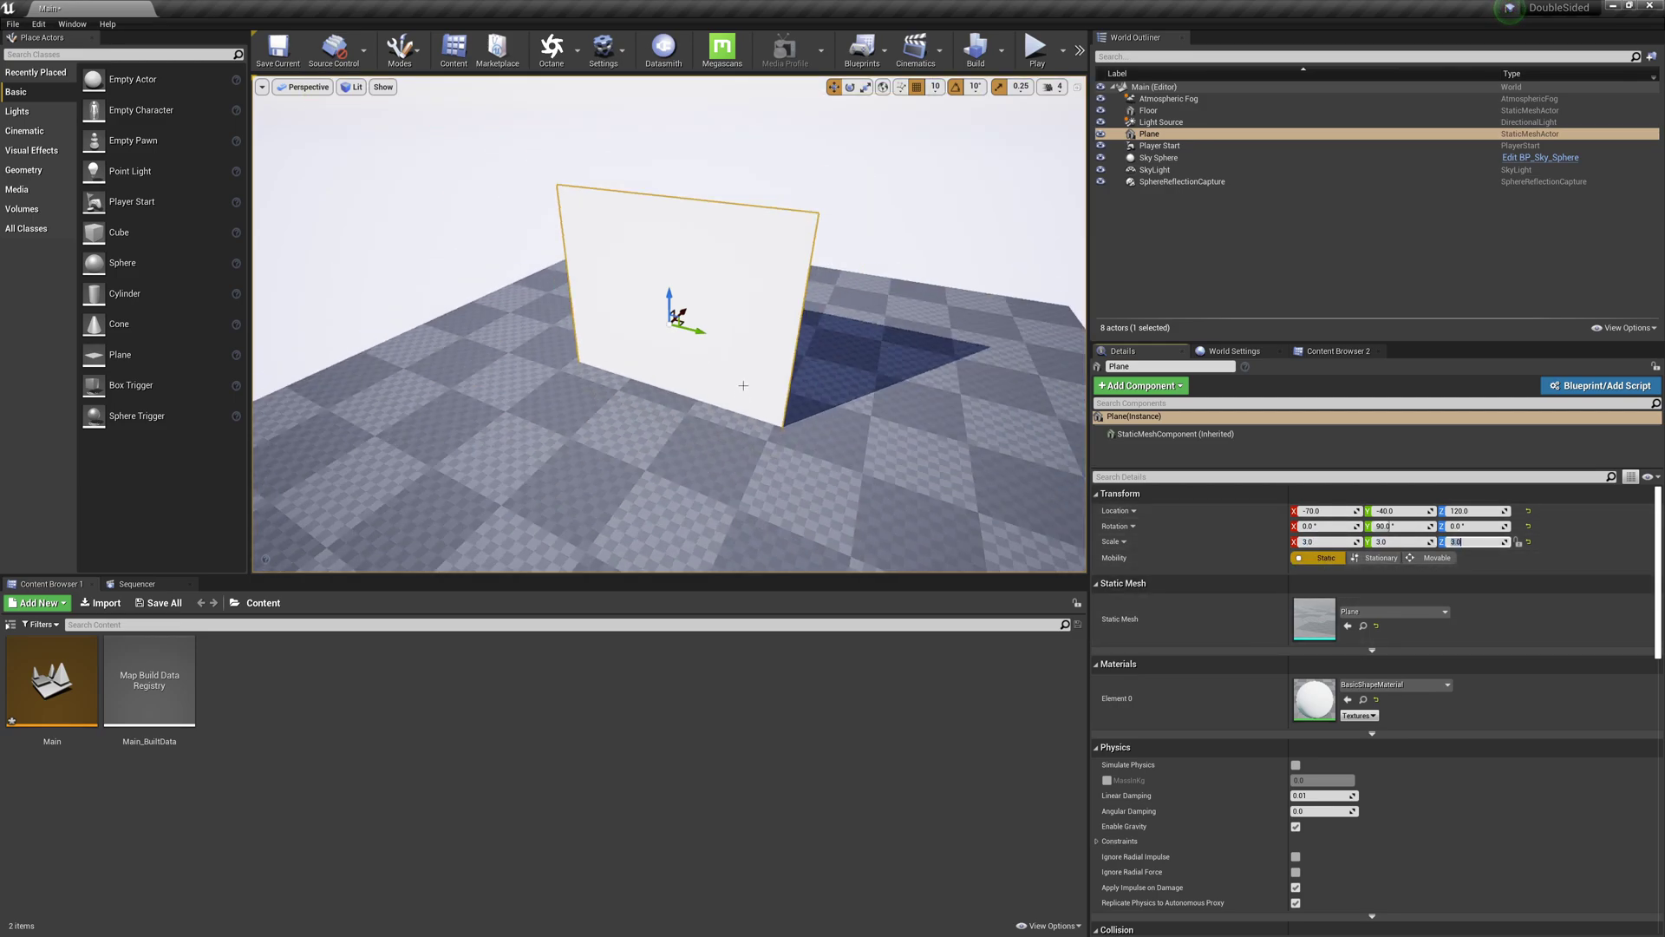
pyautogui.scroll(3, 743, 385)
pyautogui.scroll(-1, 739, 382)
pyautogui.scroll(2, 725, 324)
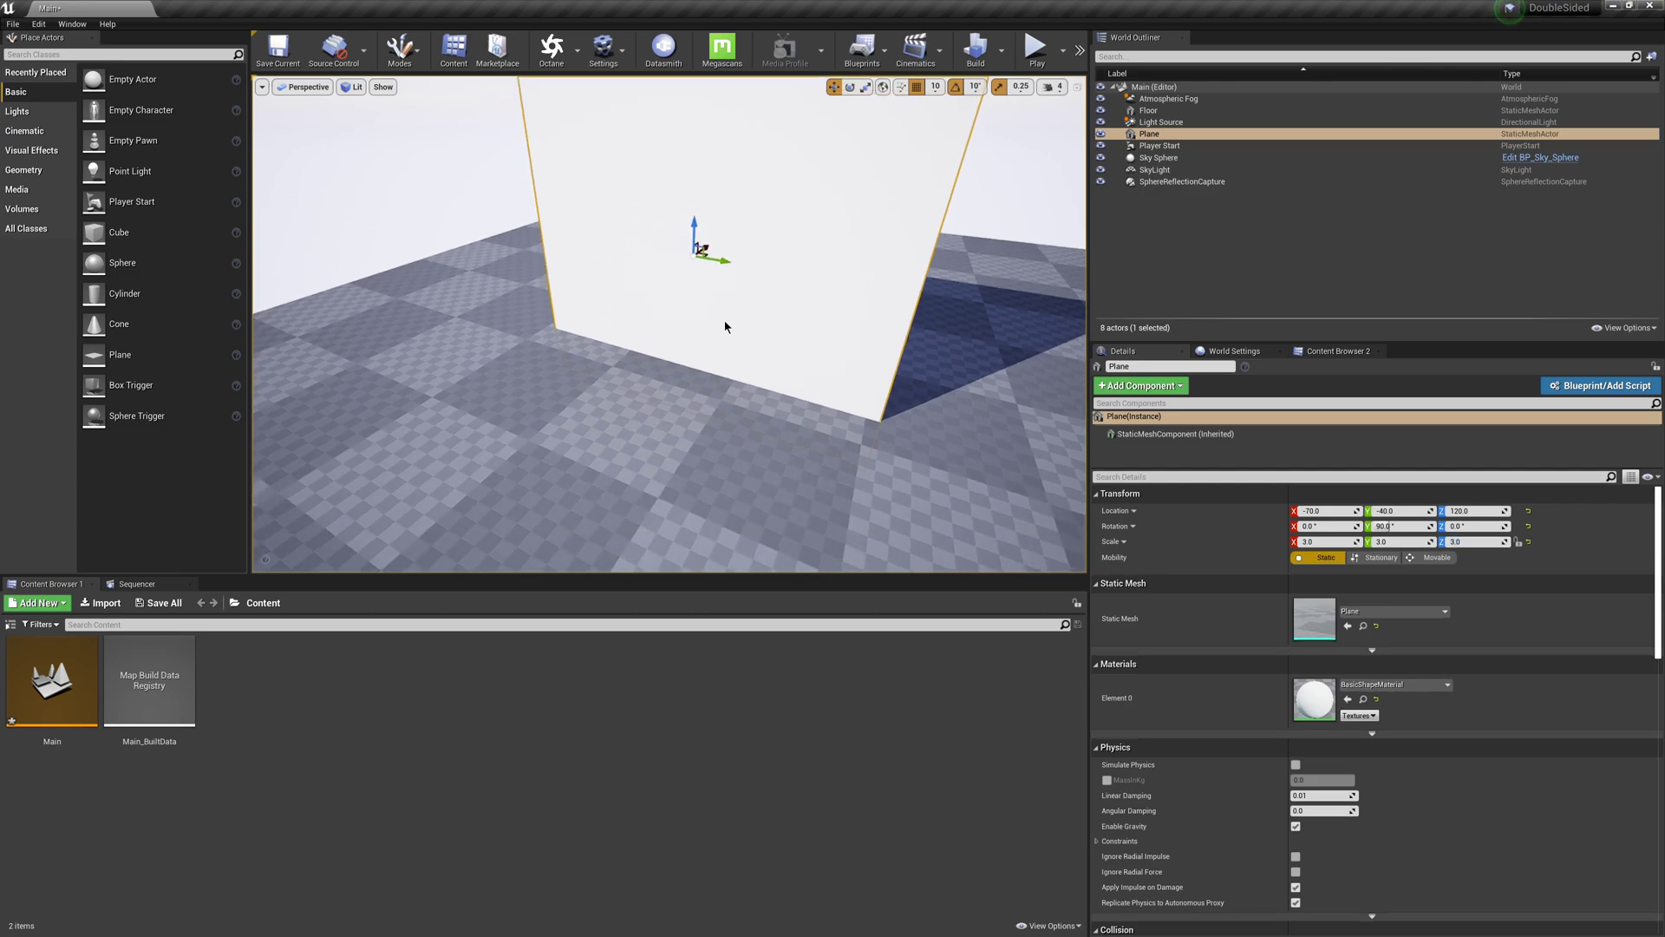
pyautogui.scroll(-3, 737, 327)
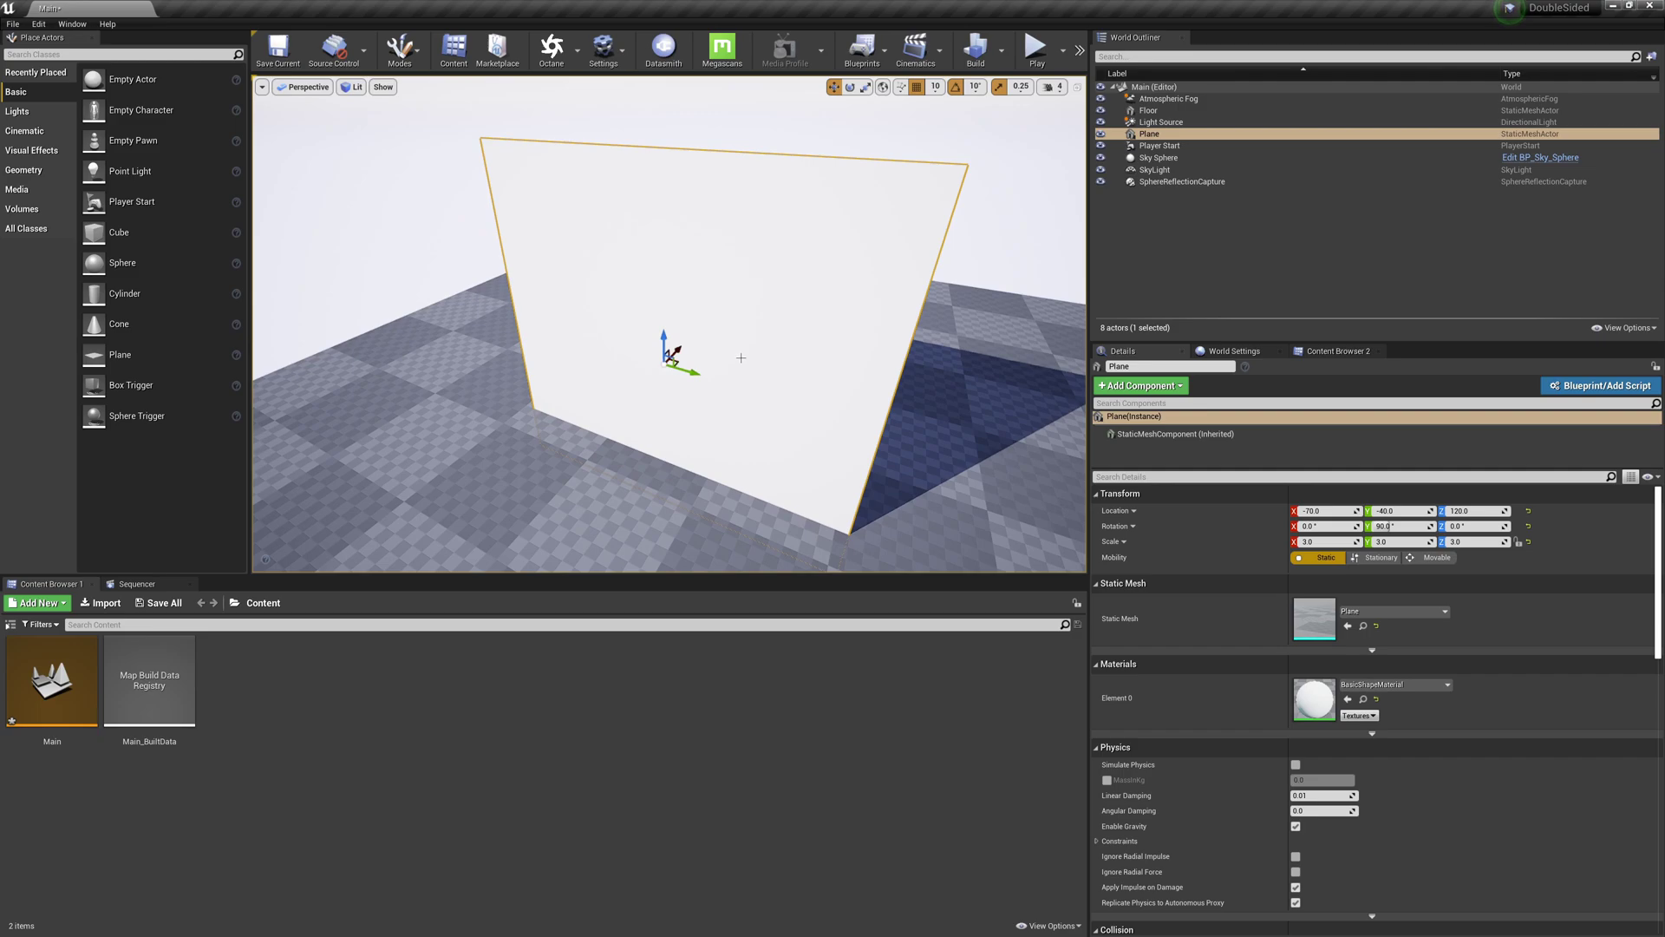
pyautogui.keyDown('alt'); pyautogui.moveTo(764, 341); pyautogui.dragTo(723, 351); pyautogui.keyUp('alt')
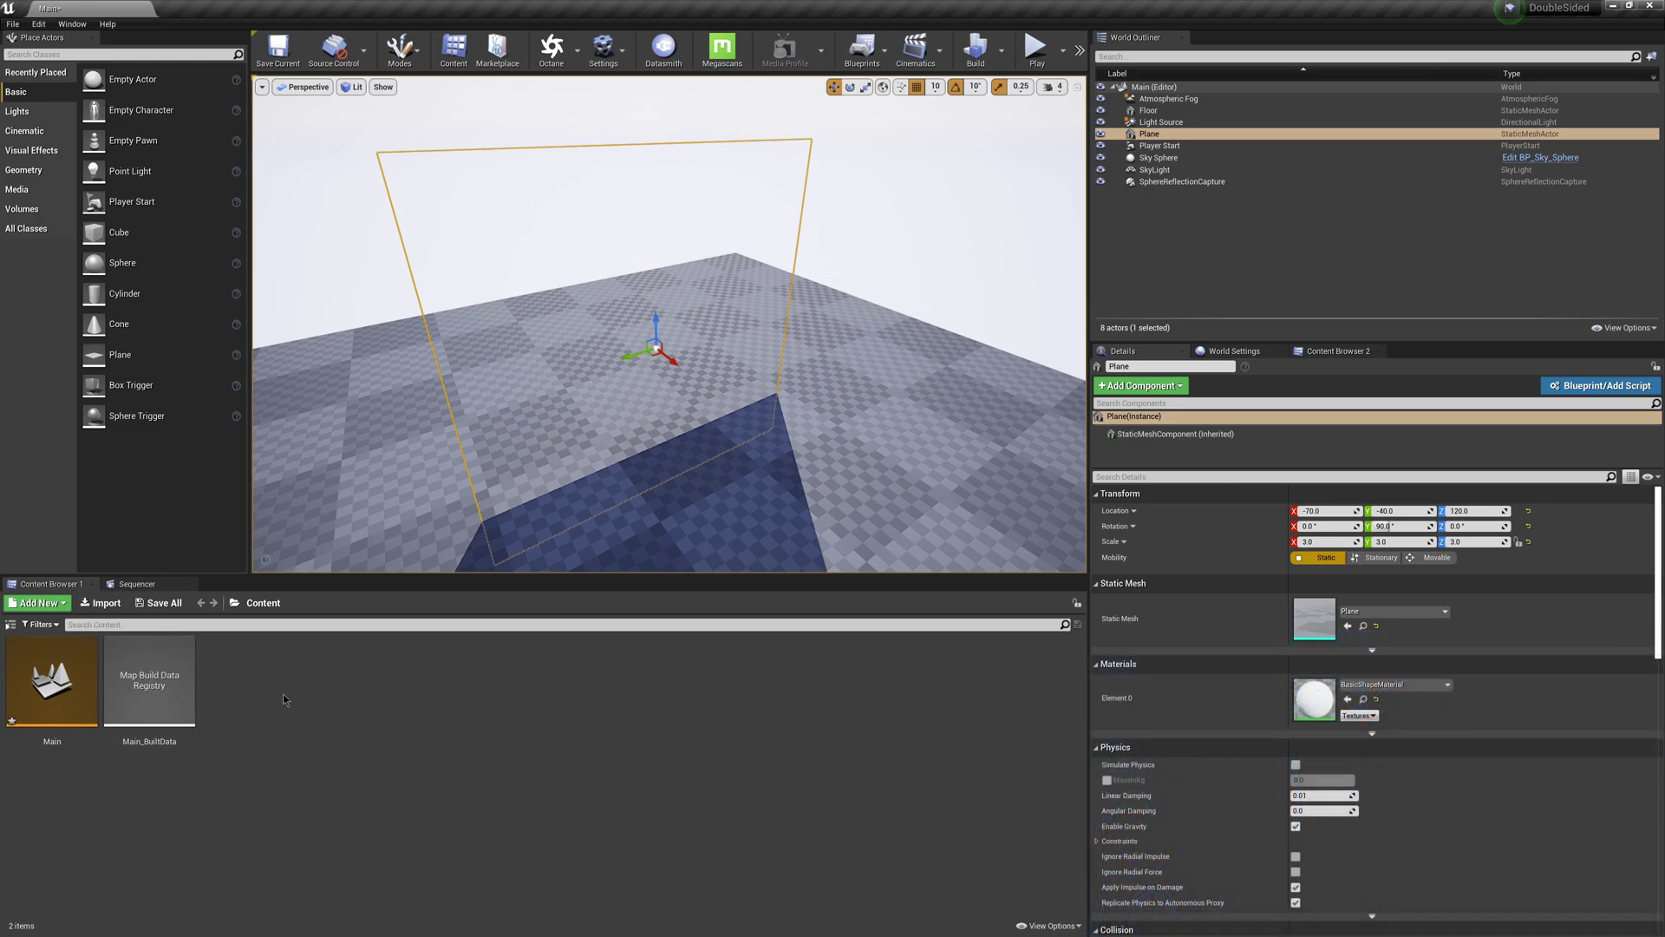
# Step: Create a new material in the Content Browser, keeping the name NewMaterial
pyautogui.rightClick(246, 689)
pyautogui.click(264, 375)
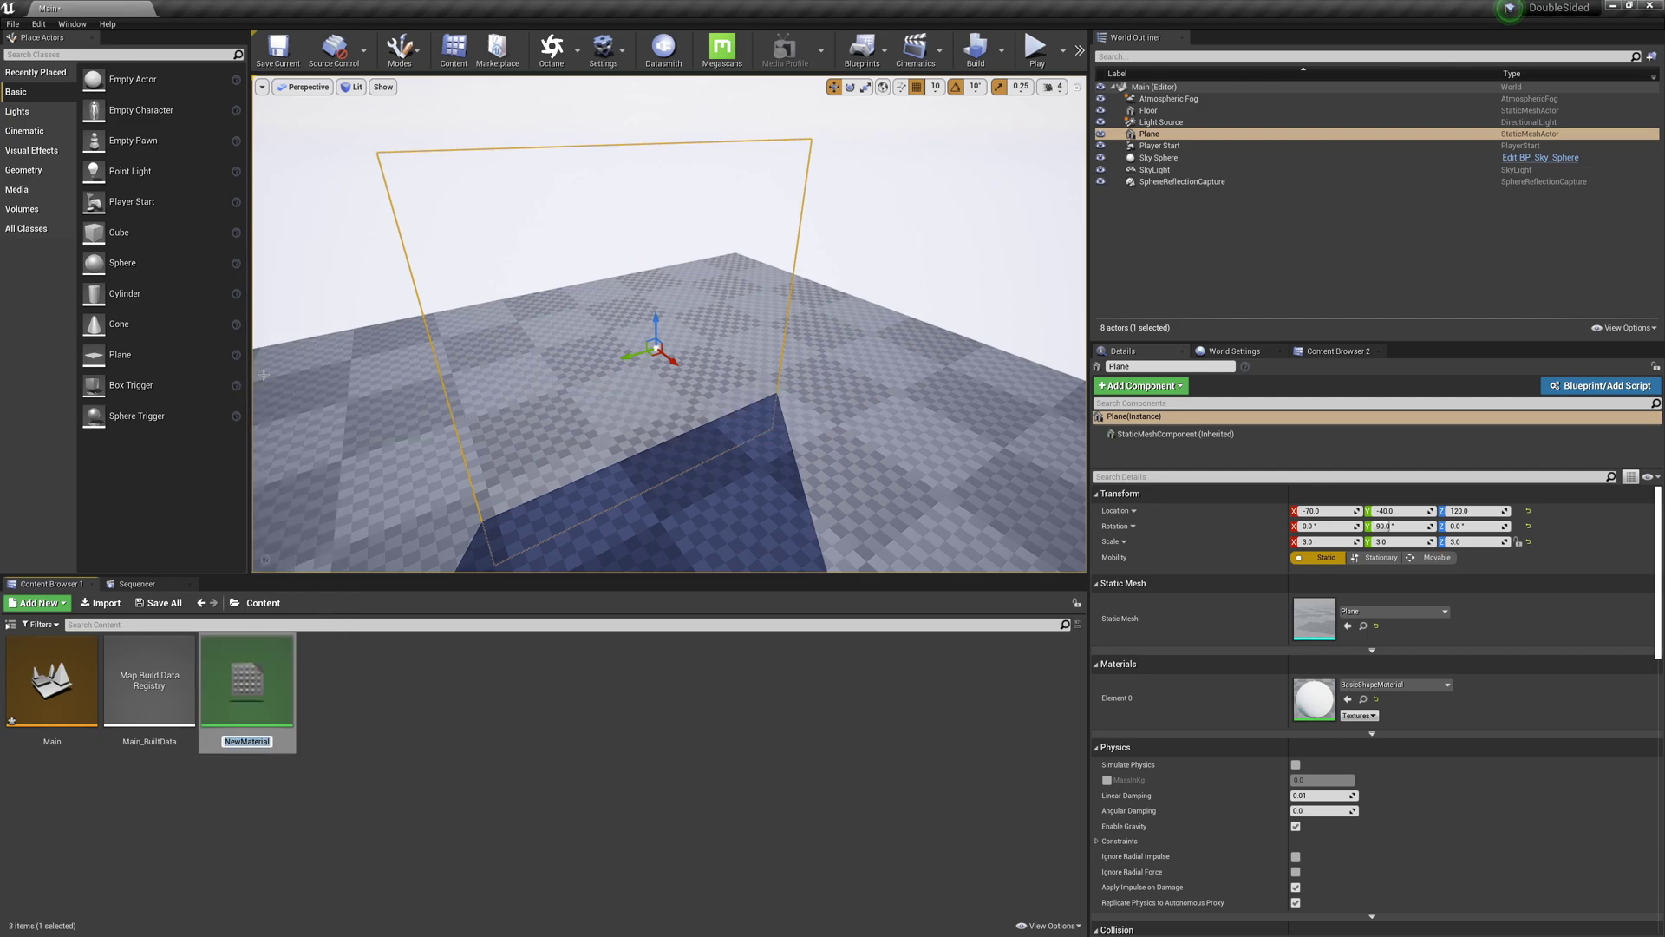
pyautogui.press('Return')
# Step: In NewMaterial, wire a new Constant4Vector node into Base Color
pyautogui.doubleClick(260, 694)
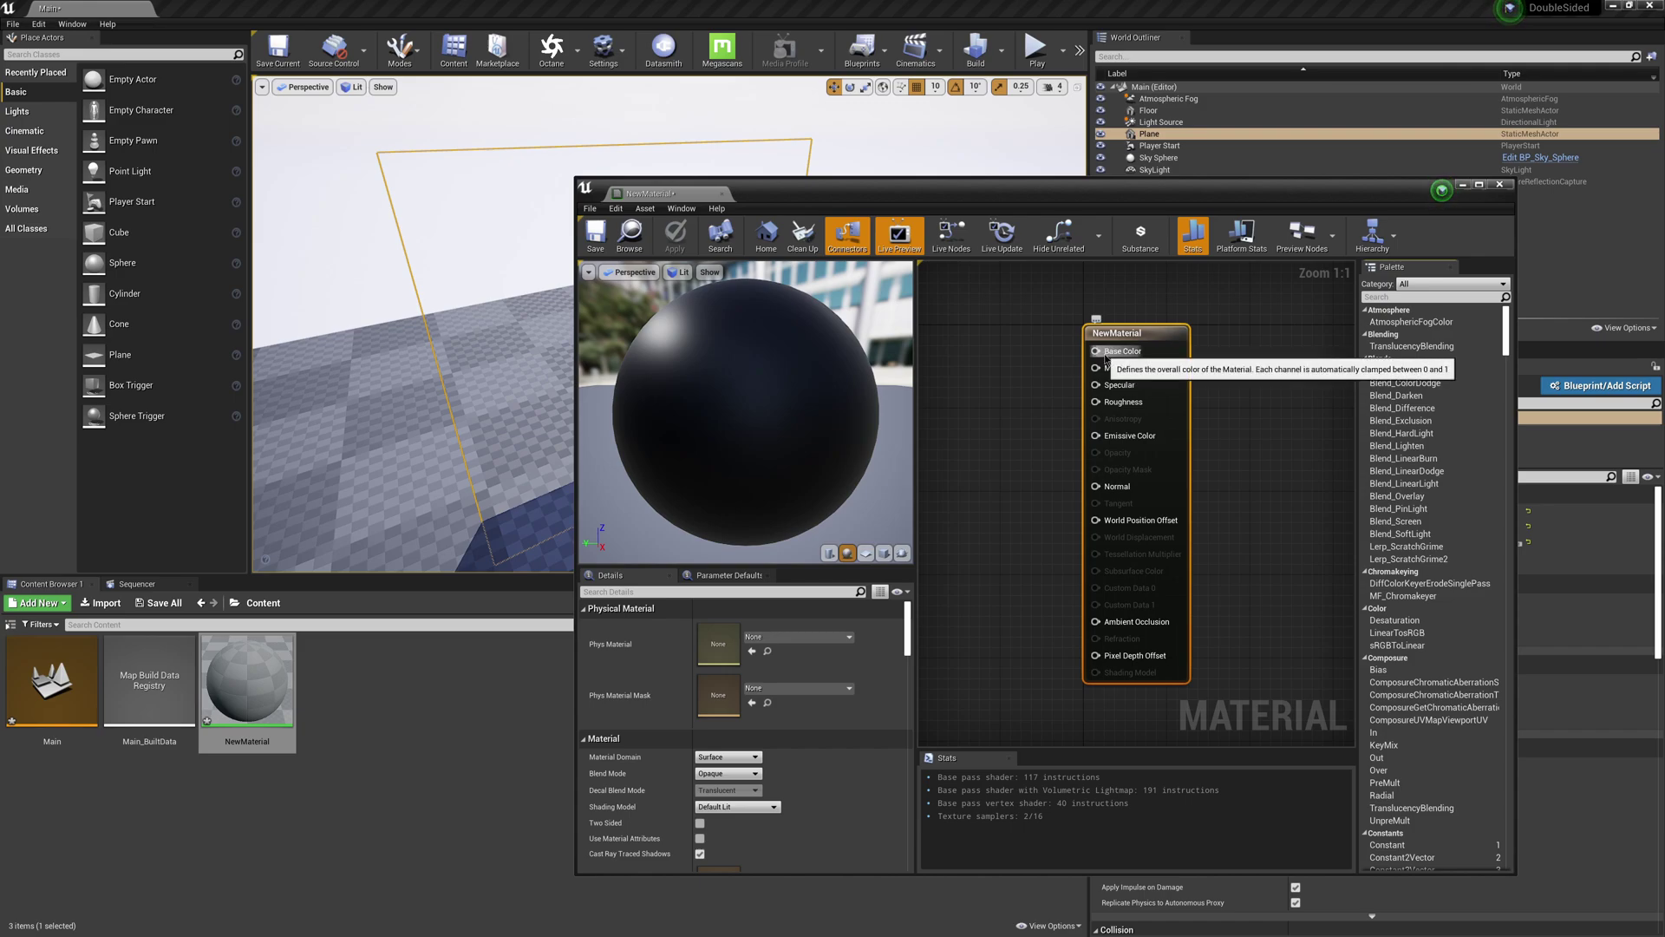
pyautogui.moveTo(1105, 356); pyautogui.dragTo(1105, 359)
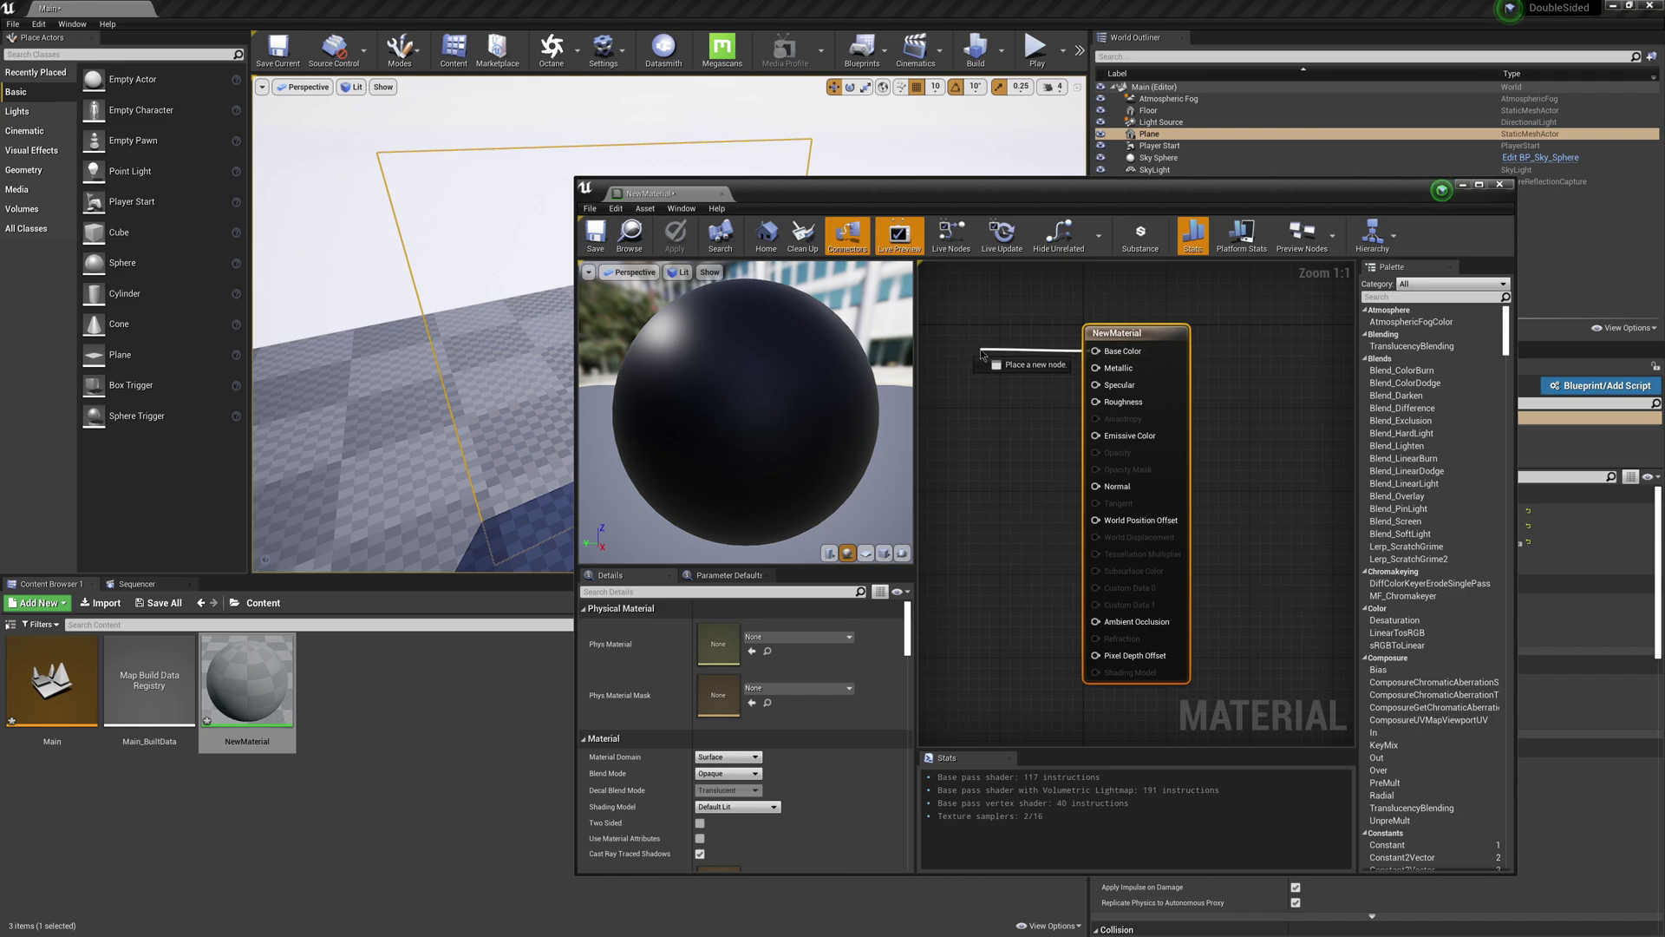
pyautogui.moveTo(981, 353); pyautogui.dragTo(982, 355)
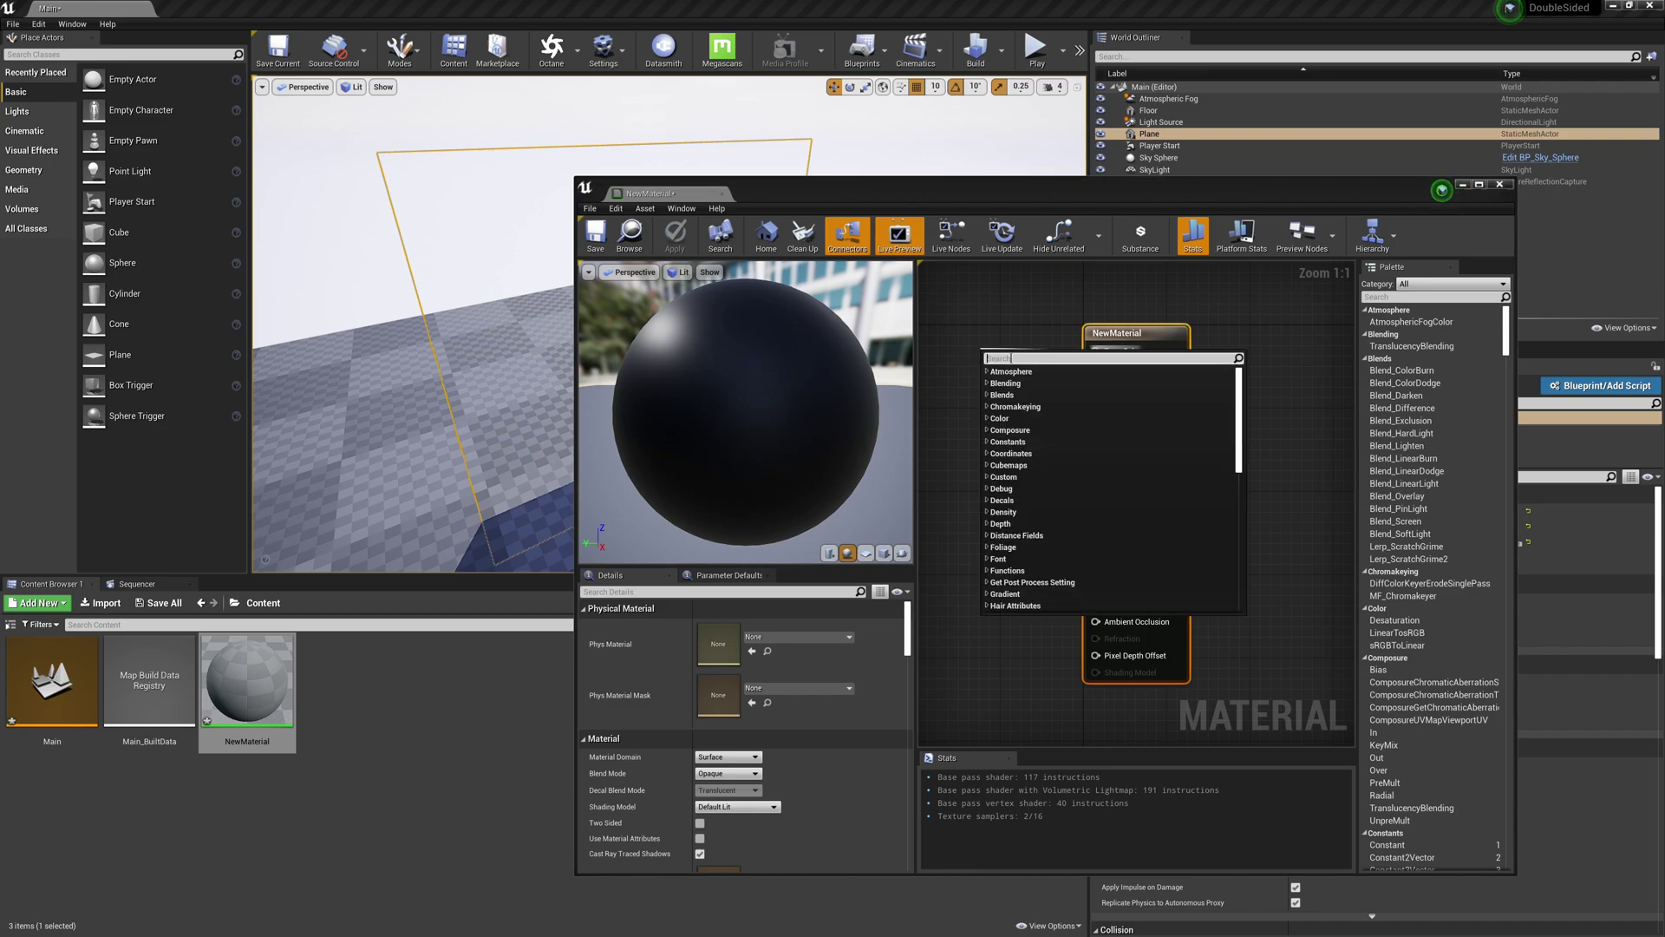
pyautogui.write('vector')
pyautogui.scroll(5, 1108, 400)
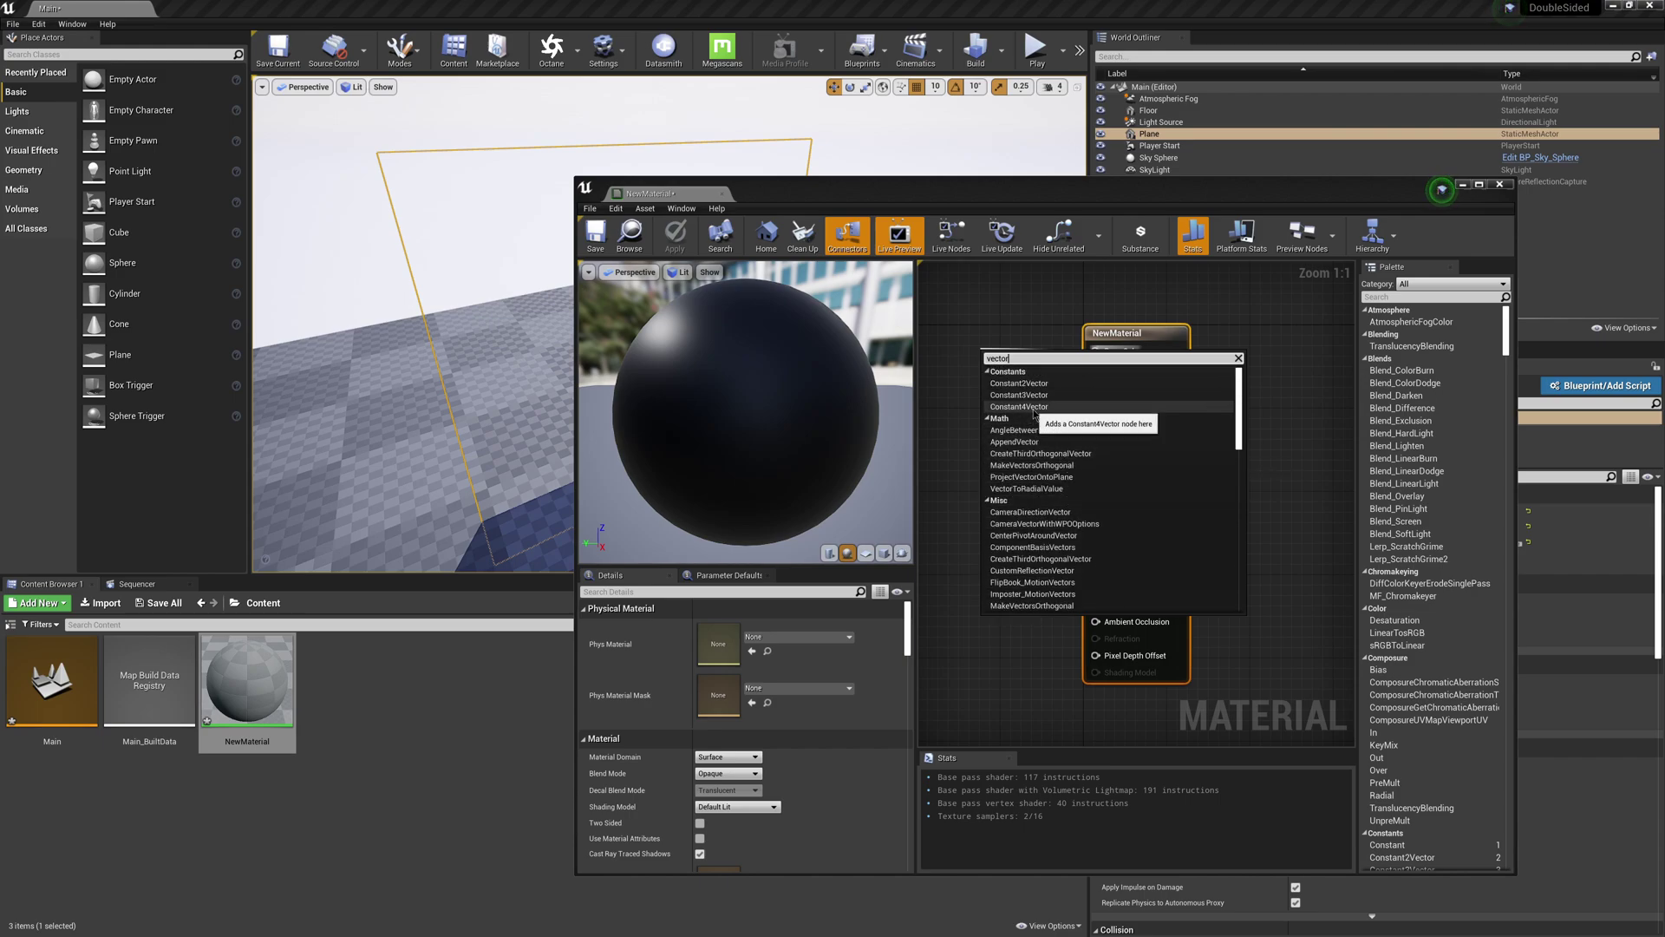
pyautogui.click(1033, 410)
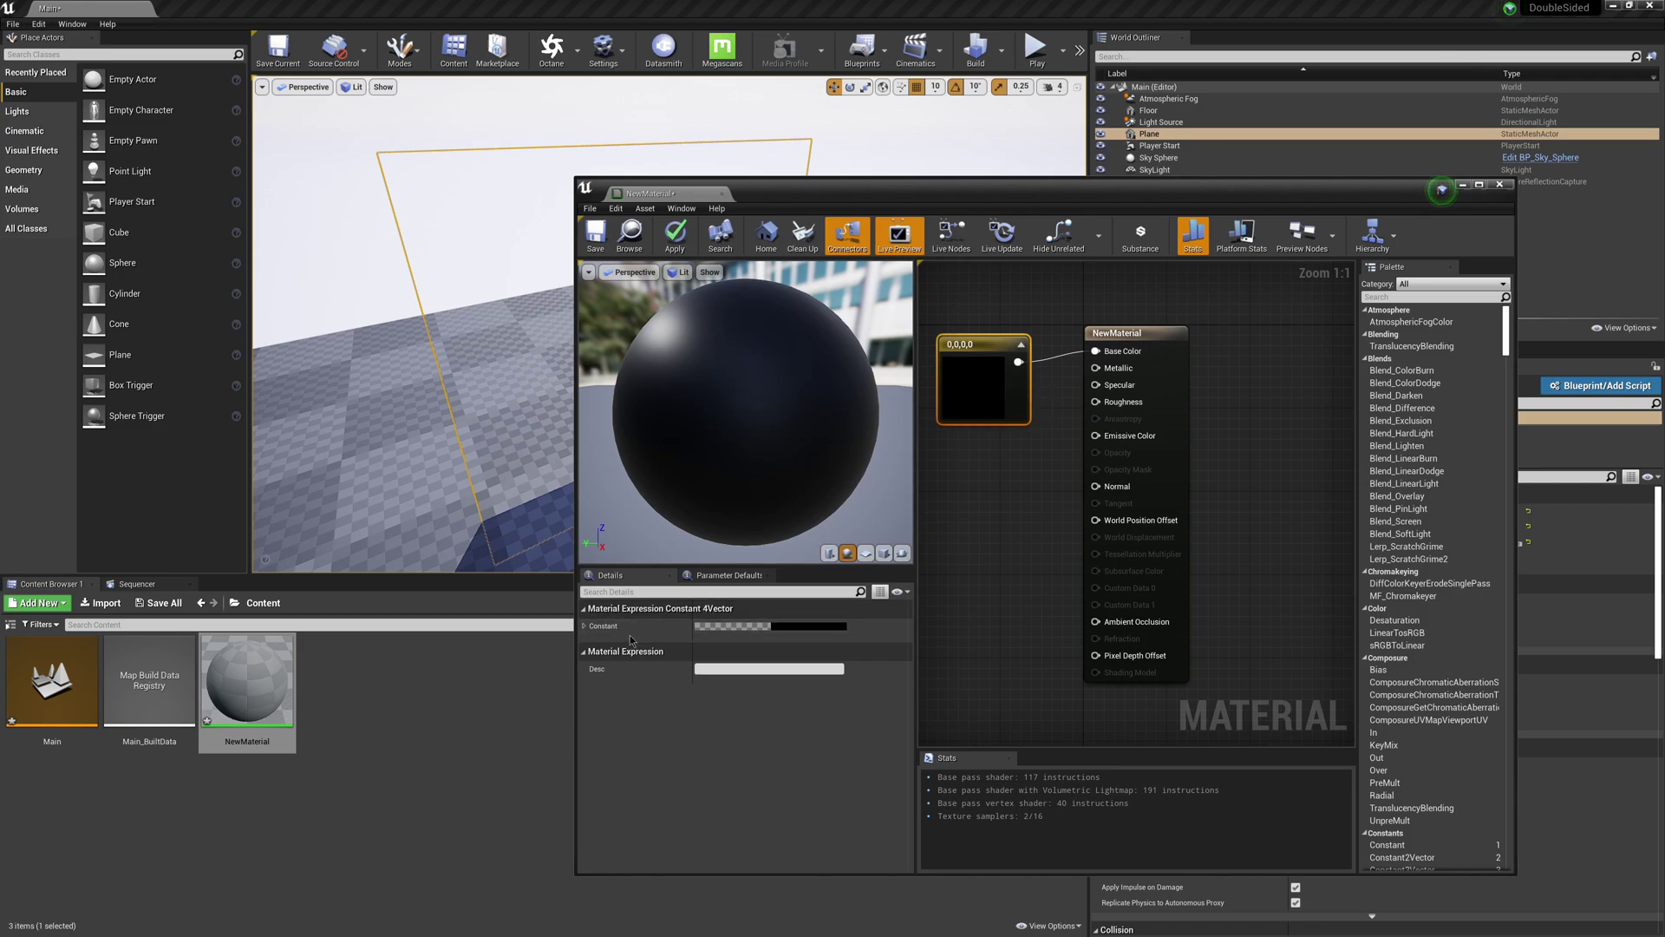
# Step: Set the Constant4Vector colour to fully saturated red and apply the material
pyautogui.click(782, 624)
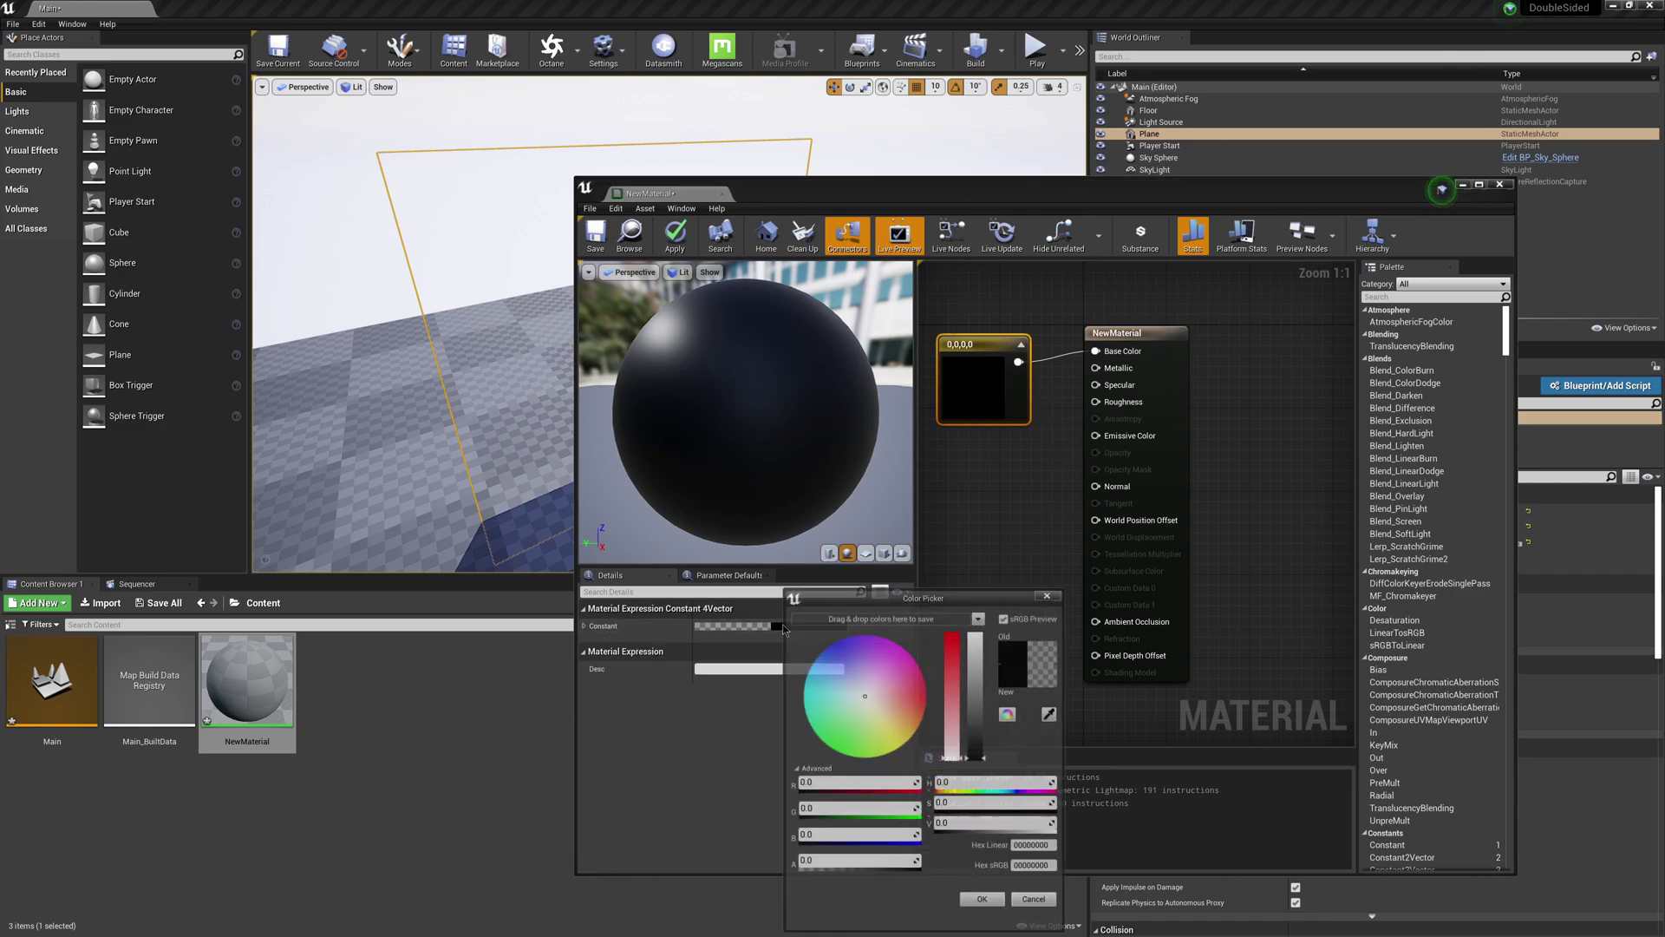
pyautogui.moveTo(980, 597); pyautogui.dragTo(723, 270)
pyautogui.moveTo(704, 368); pyautogui.dragTo(725, 304)
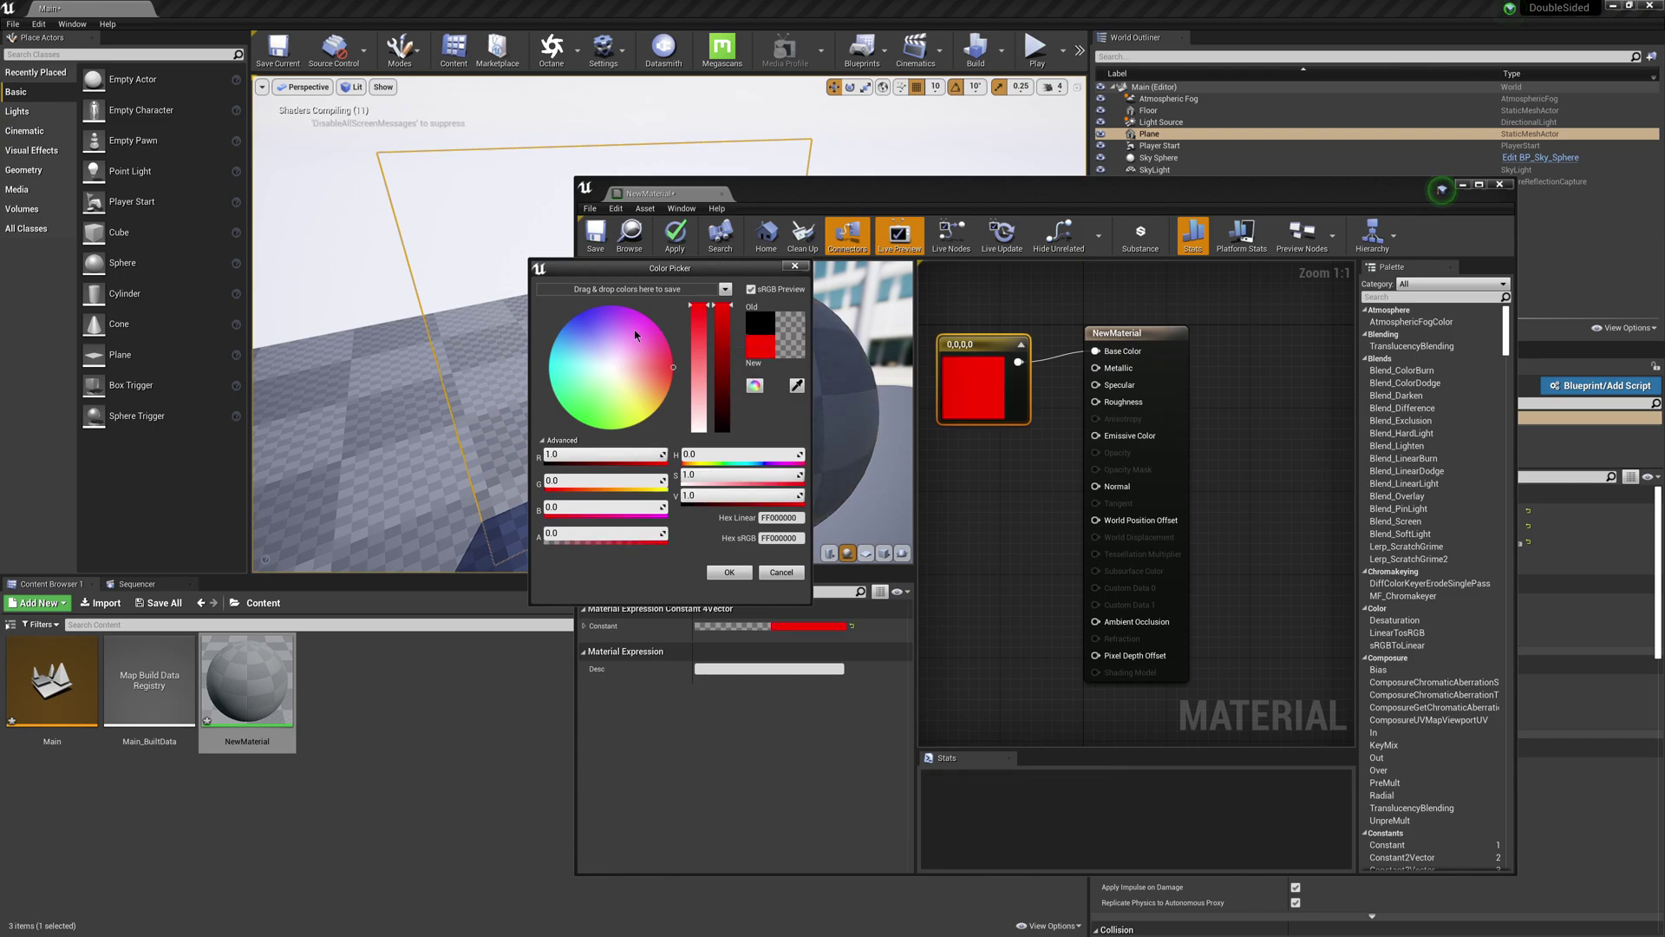
pyautogui.click(729, 572)
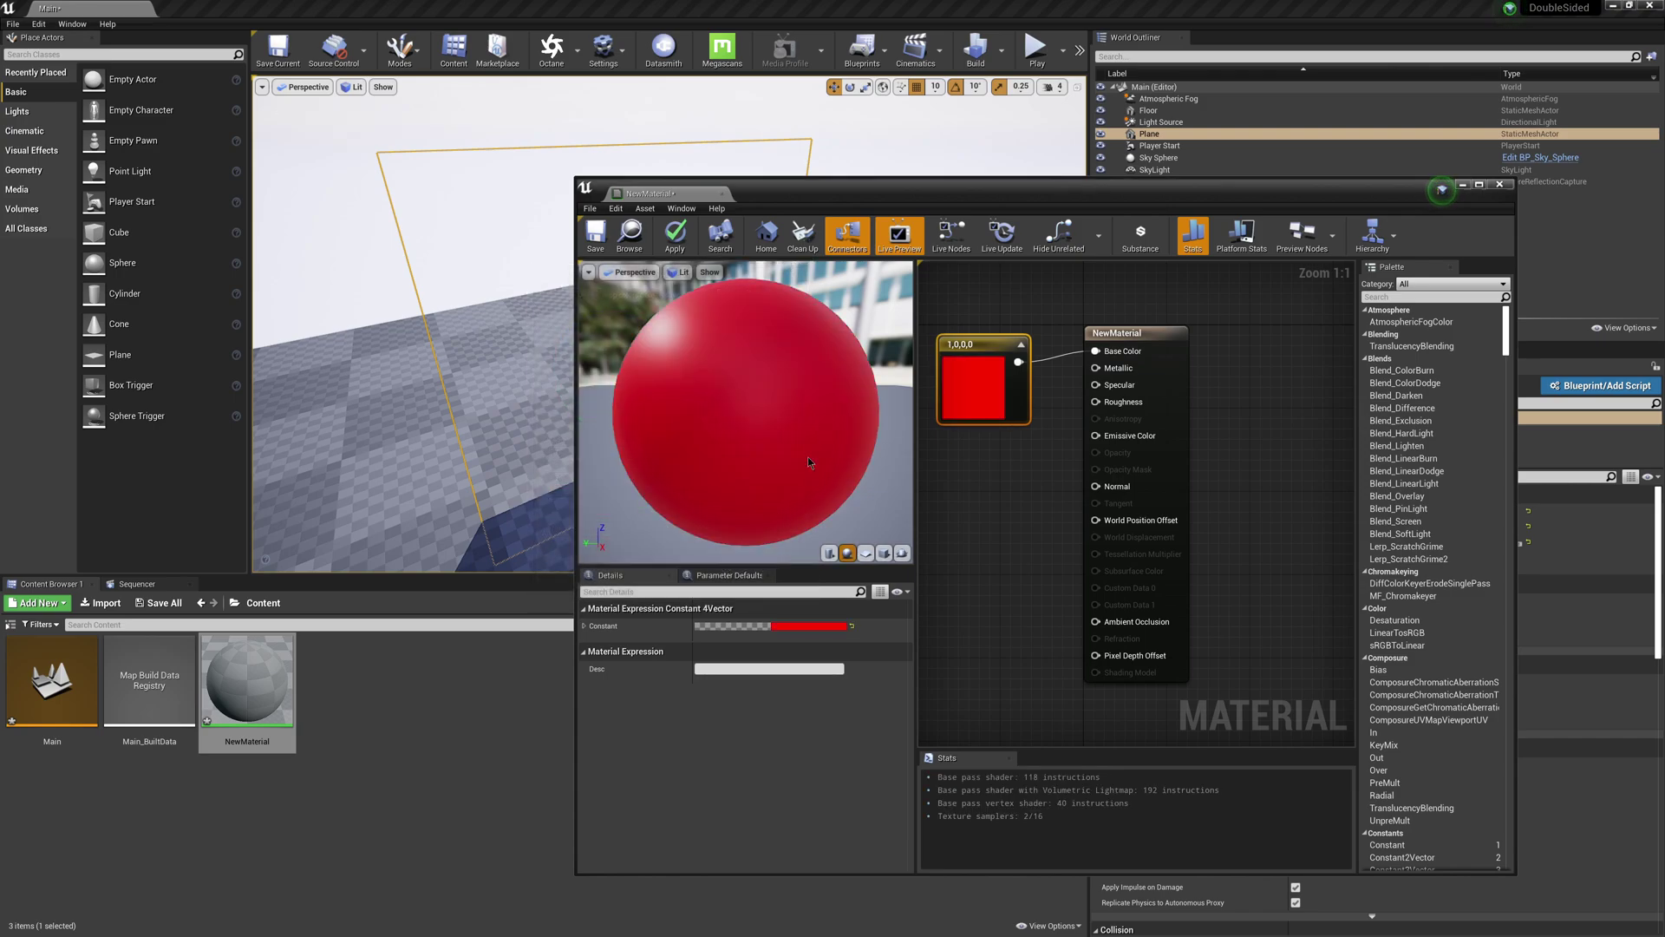
pyautogui.click(674, 238)
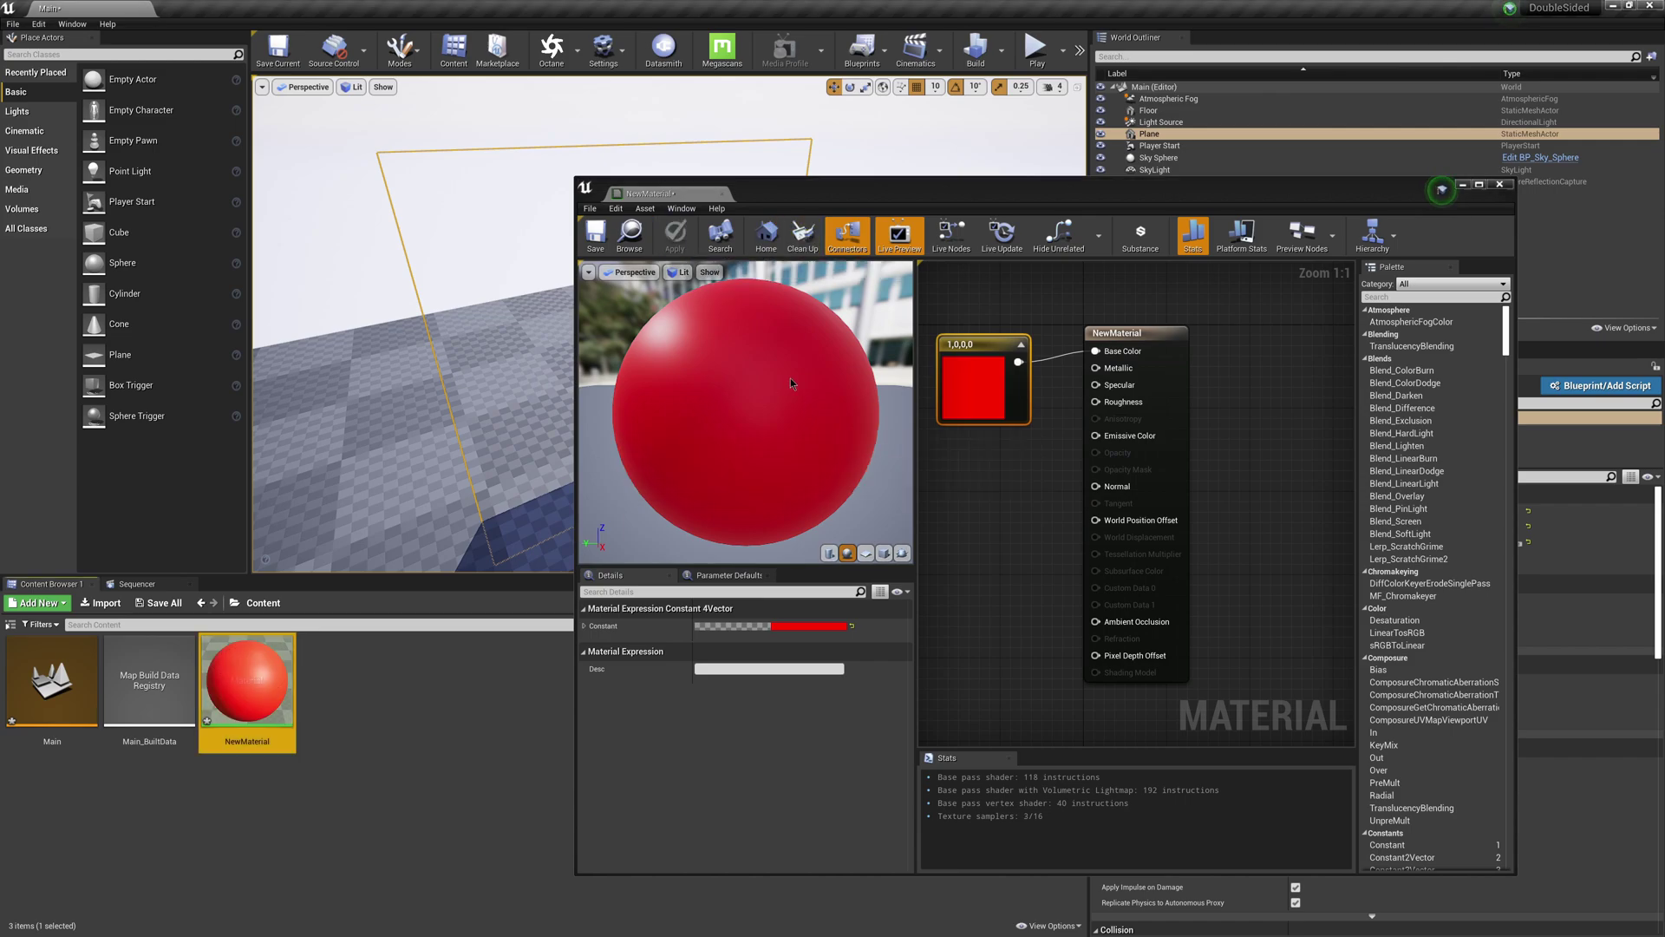
# Step: Drag NewMaterial onto the upright Plane and view its back, which shows only an outline
pyautogui.click(1159, 157)
pyautogui.moveTo(899, 191); pyautogui.dragTo(1338, 235)
pyautogui.click(1182, 155)
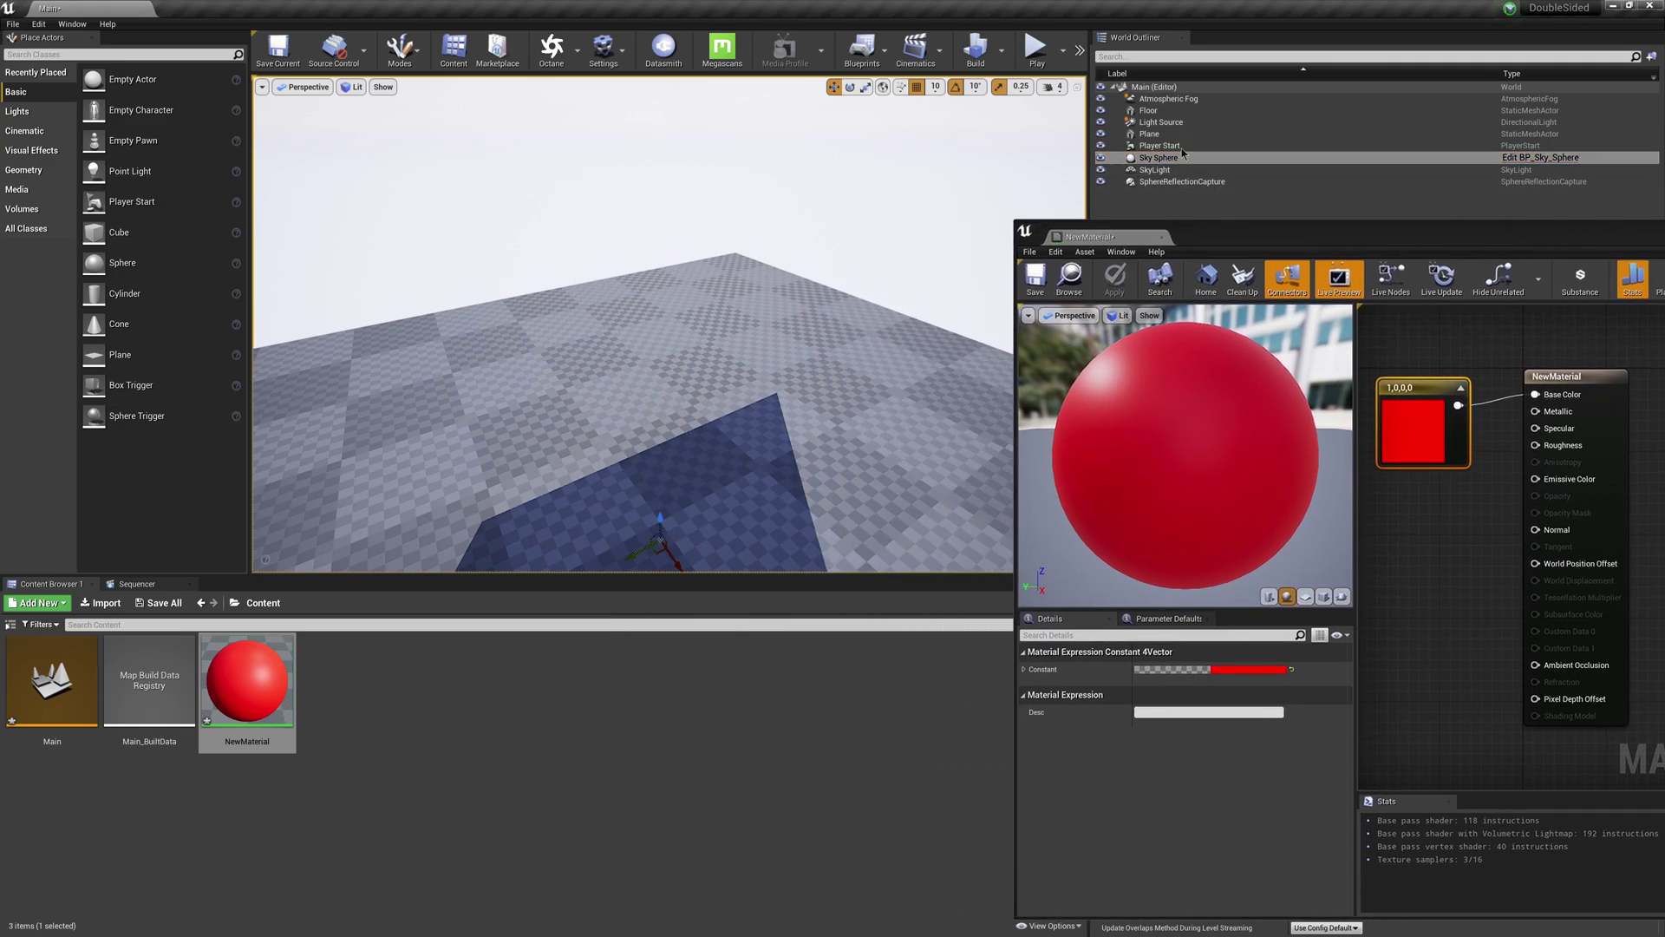
pyautogui.click(1149, 134)
pyautogui.doubleClick(1149, 133)
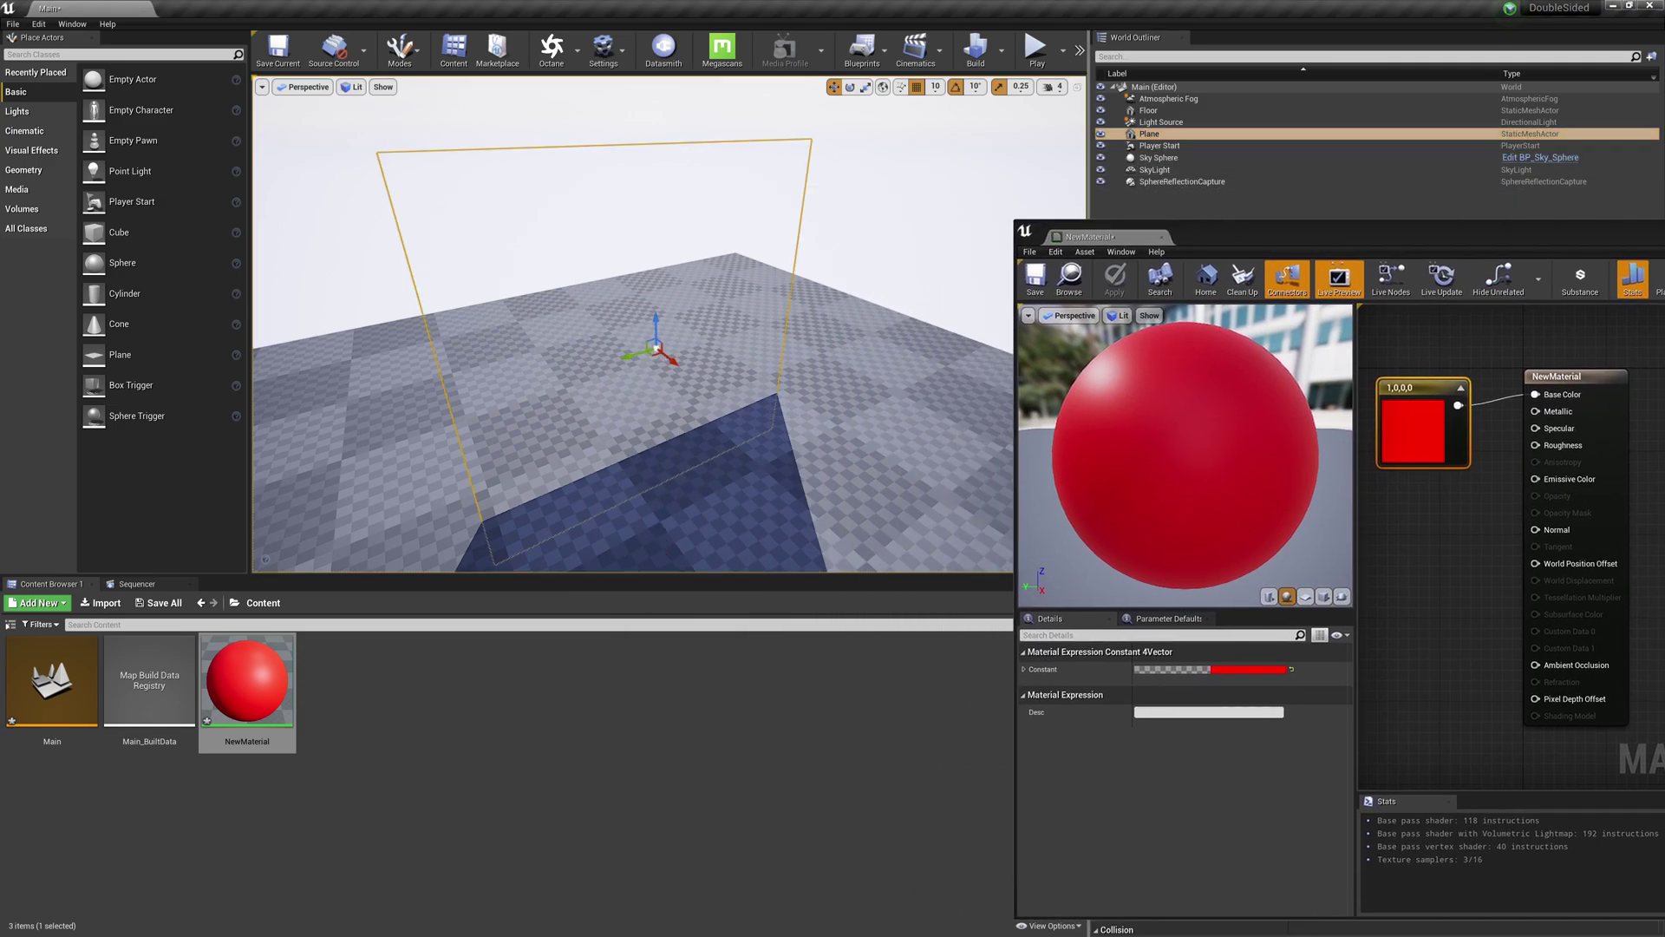
pyautogui.keyDown('alt'); pyautogui.moveTo(659, 355); pyautogui.dragTo(774, 356); pyautogui.keyUp('alt')
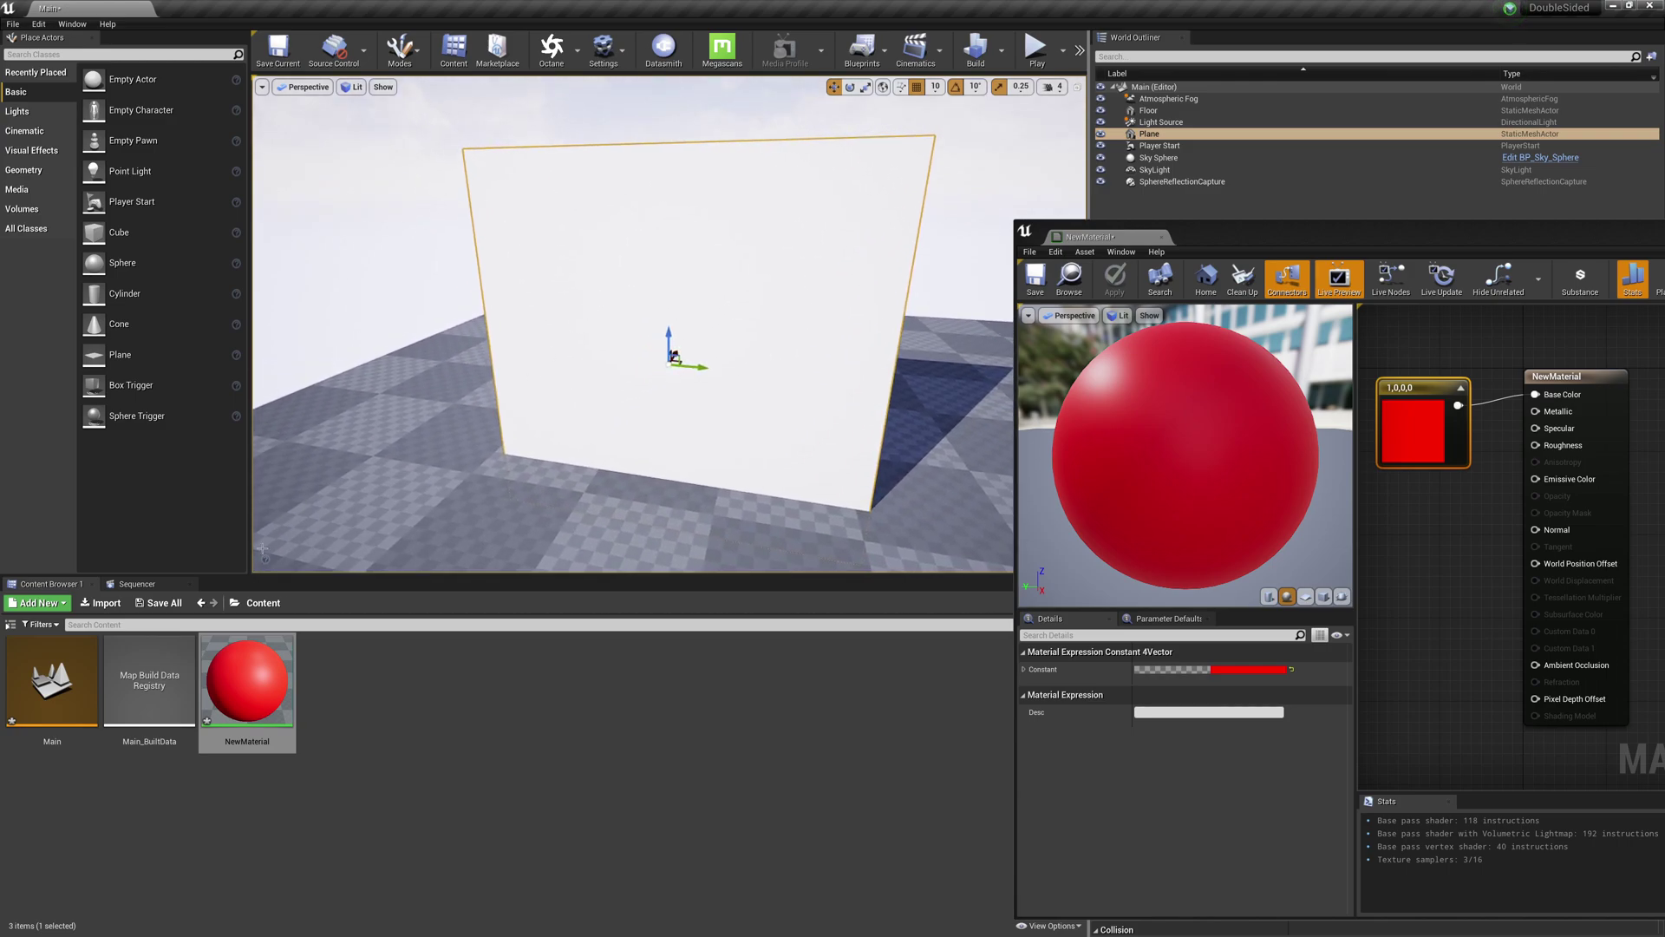
pyautogui.moveTo(258, 685); pyautogui.dragTo(595, 295)
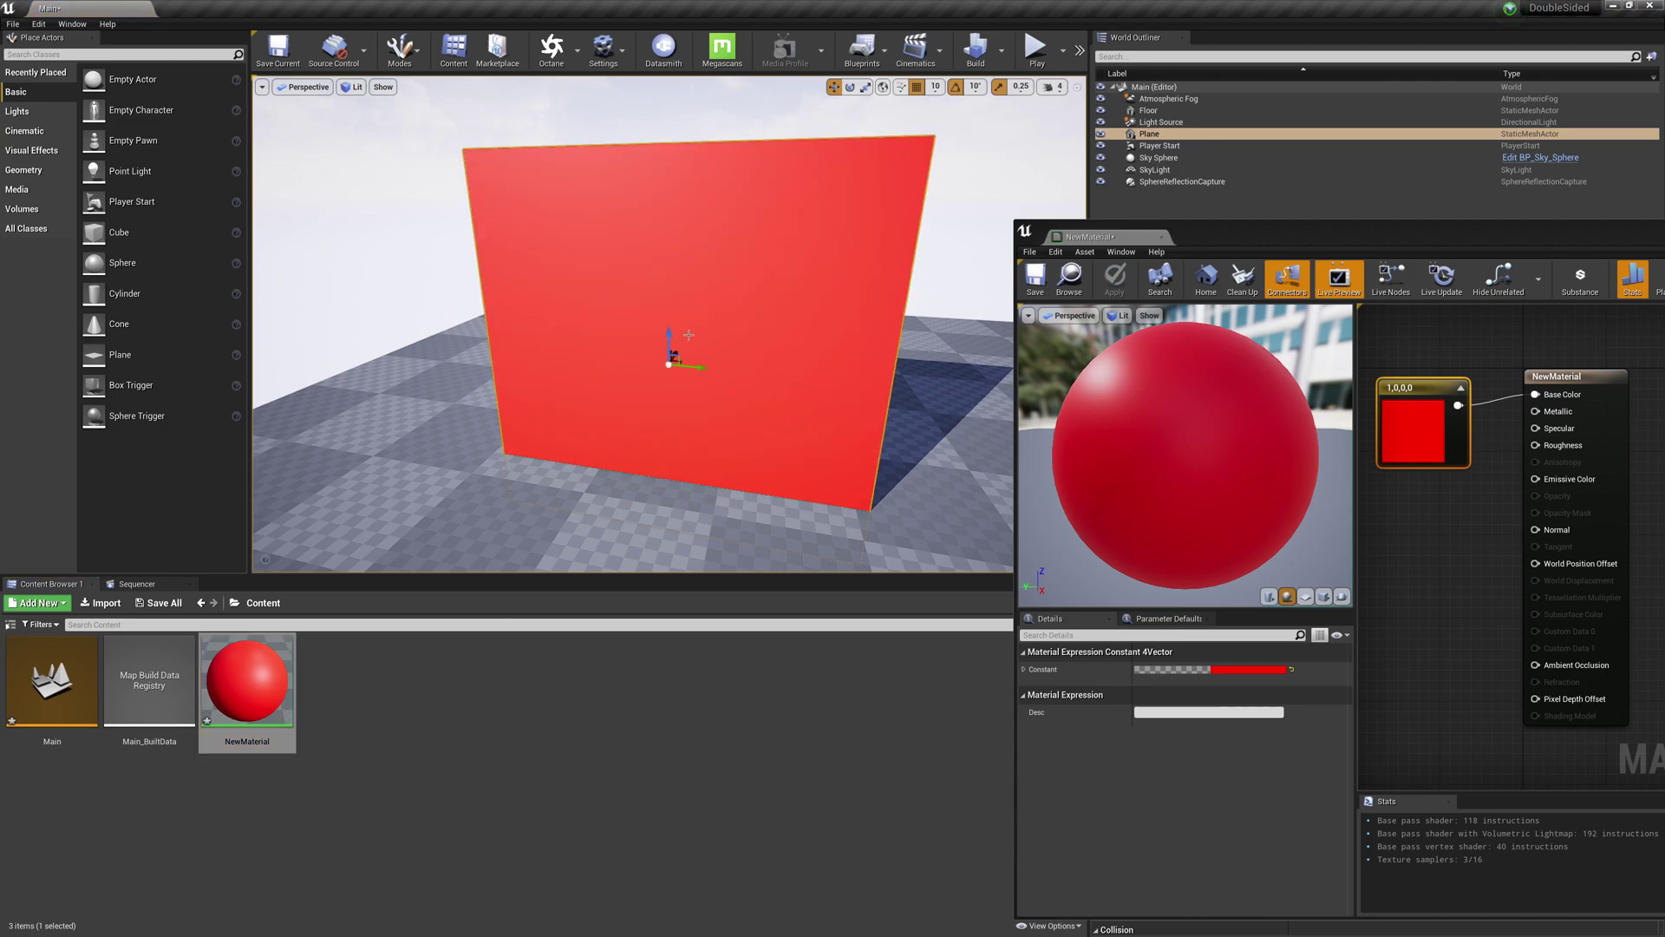
pyautogui.keyDown('alt'); pyautogui.moveTo(678, 332); pyautogui.dragTo(837, 335); pyautogui.keyUp('alt')
pyautogui.moveTo(1412, 224); pyautogui.dragTo(1155, 101)
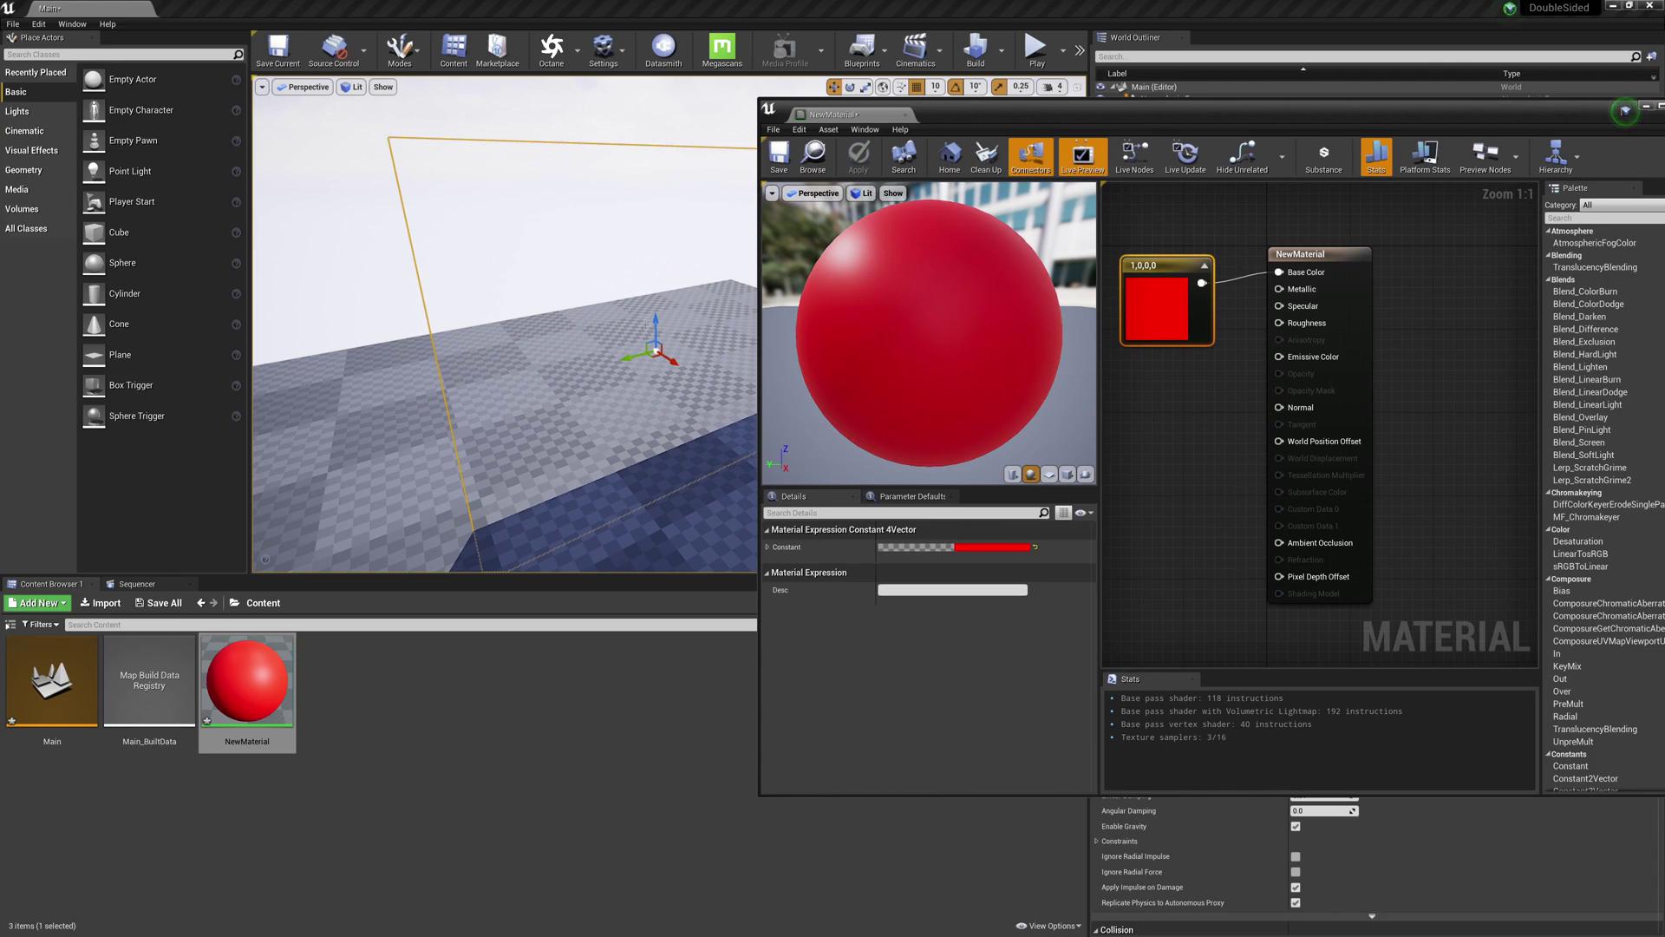
# Step: Enable Two Sided on NewMaterial, apply it, and orbit to view the red plane edge-on
pyautogui.moveTo(1006, 137); pyautogui.dragTo(948, 110)
pyautogui.moveTo(1281, 234); pyautogui.dragTo(1314, 234)
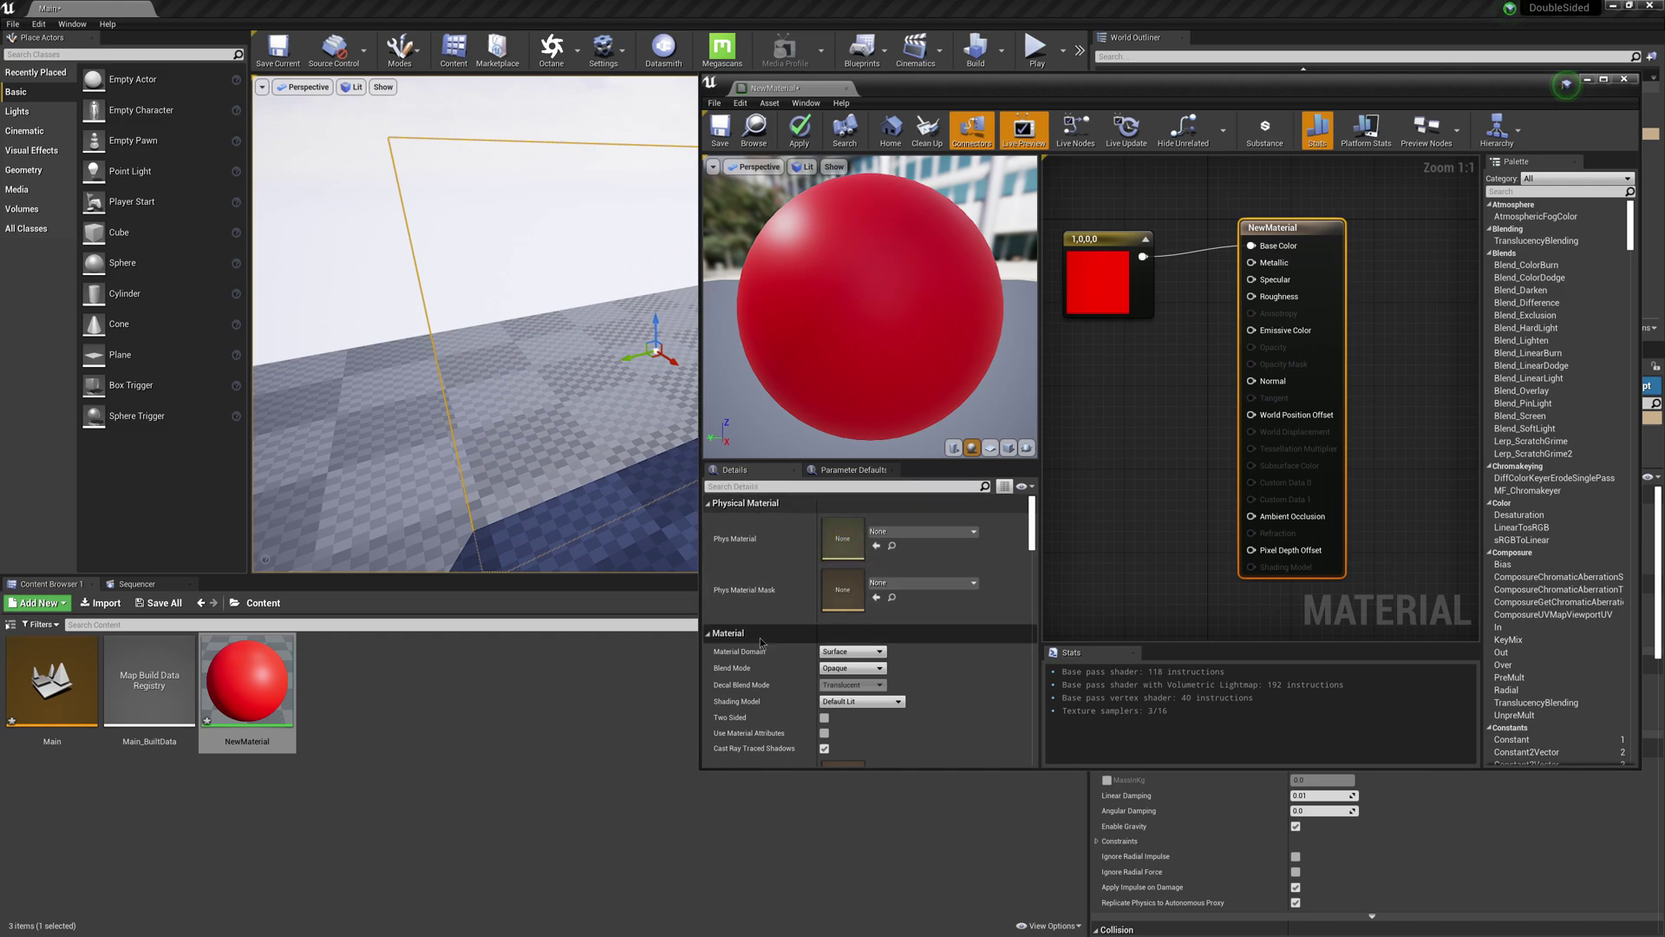
pyautogui.scroll(-3, 763, 581)
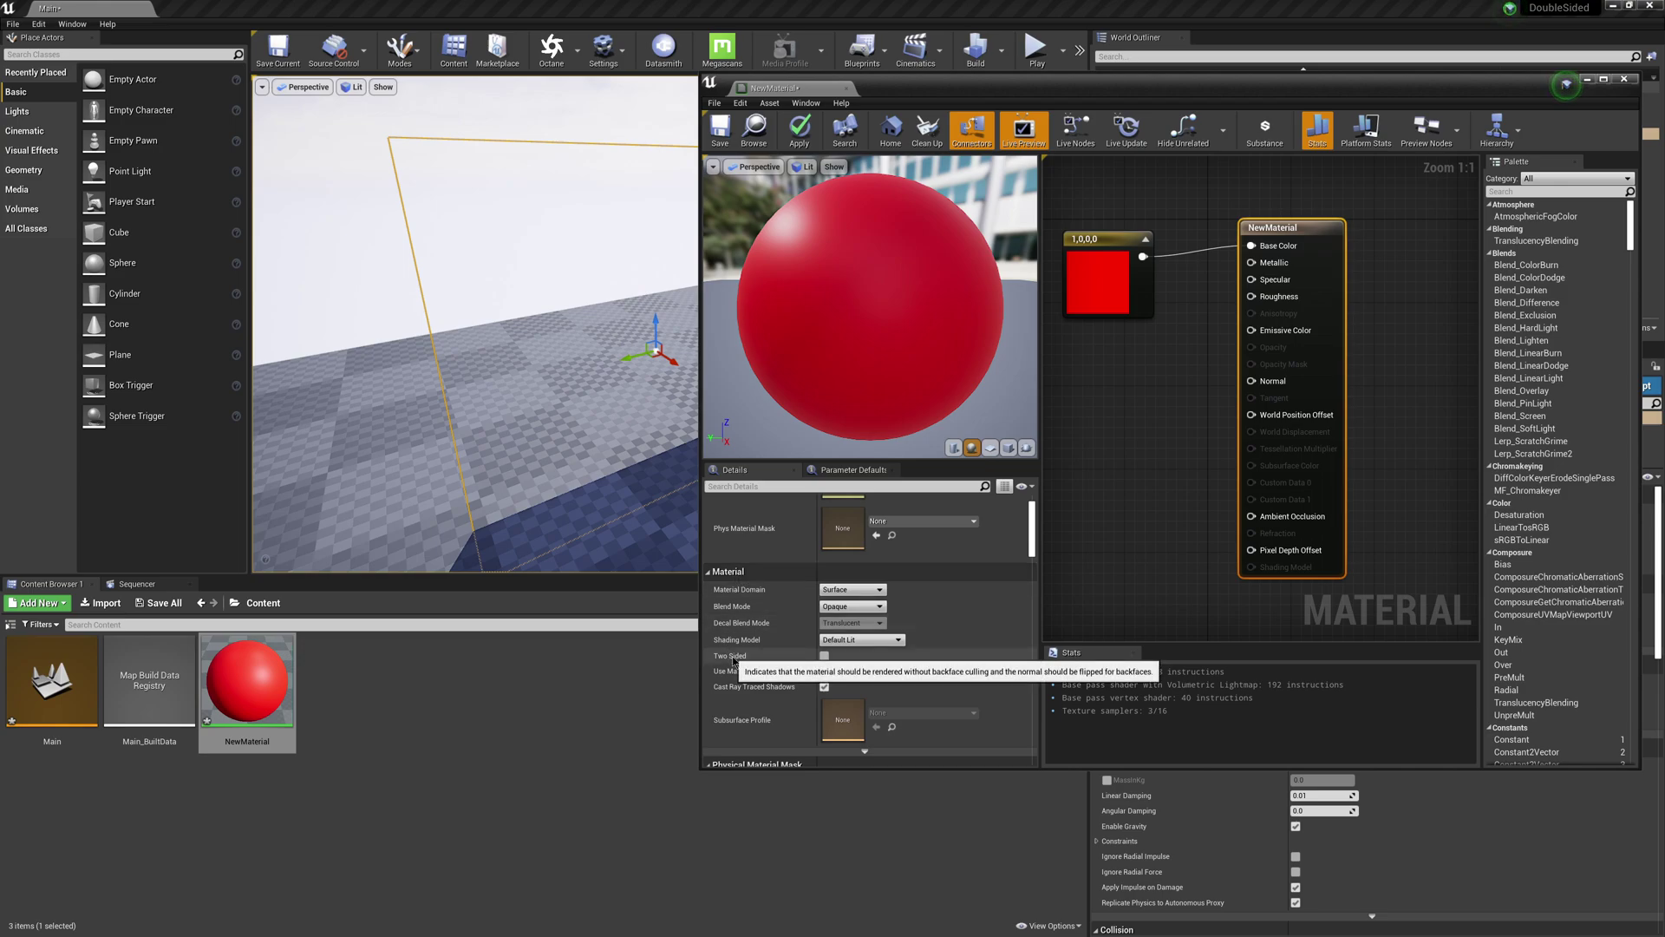
pyautogui.click(825, 656)
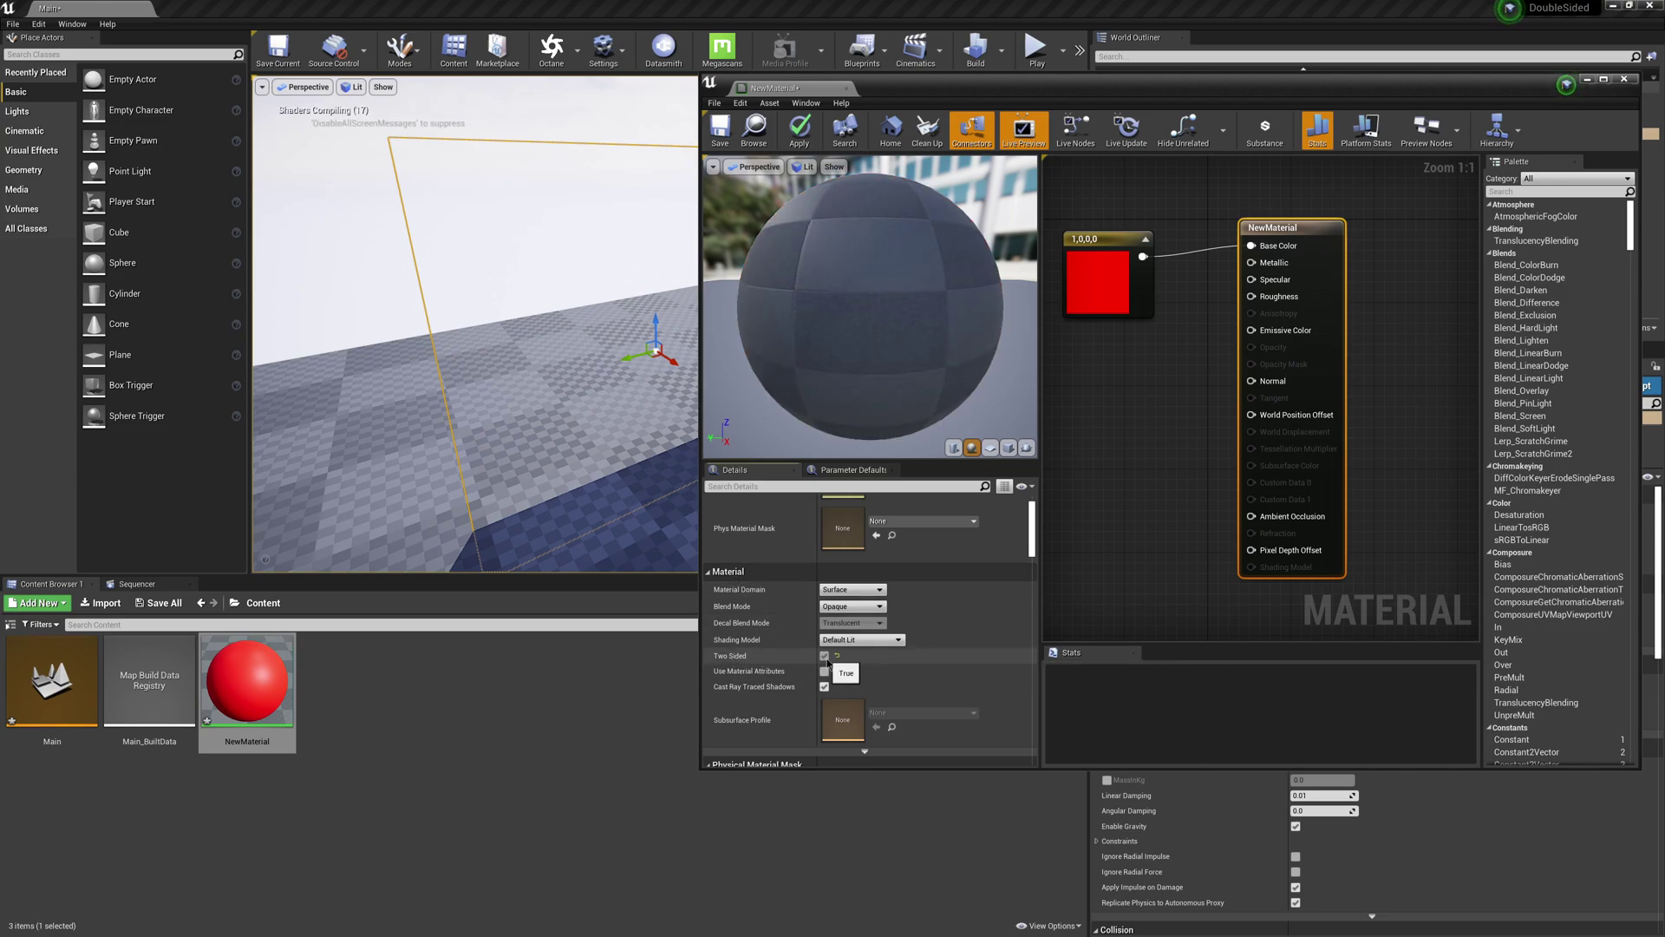
pyautogui.click(801, 132)
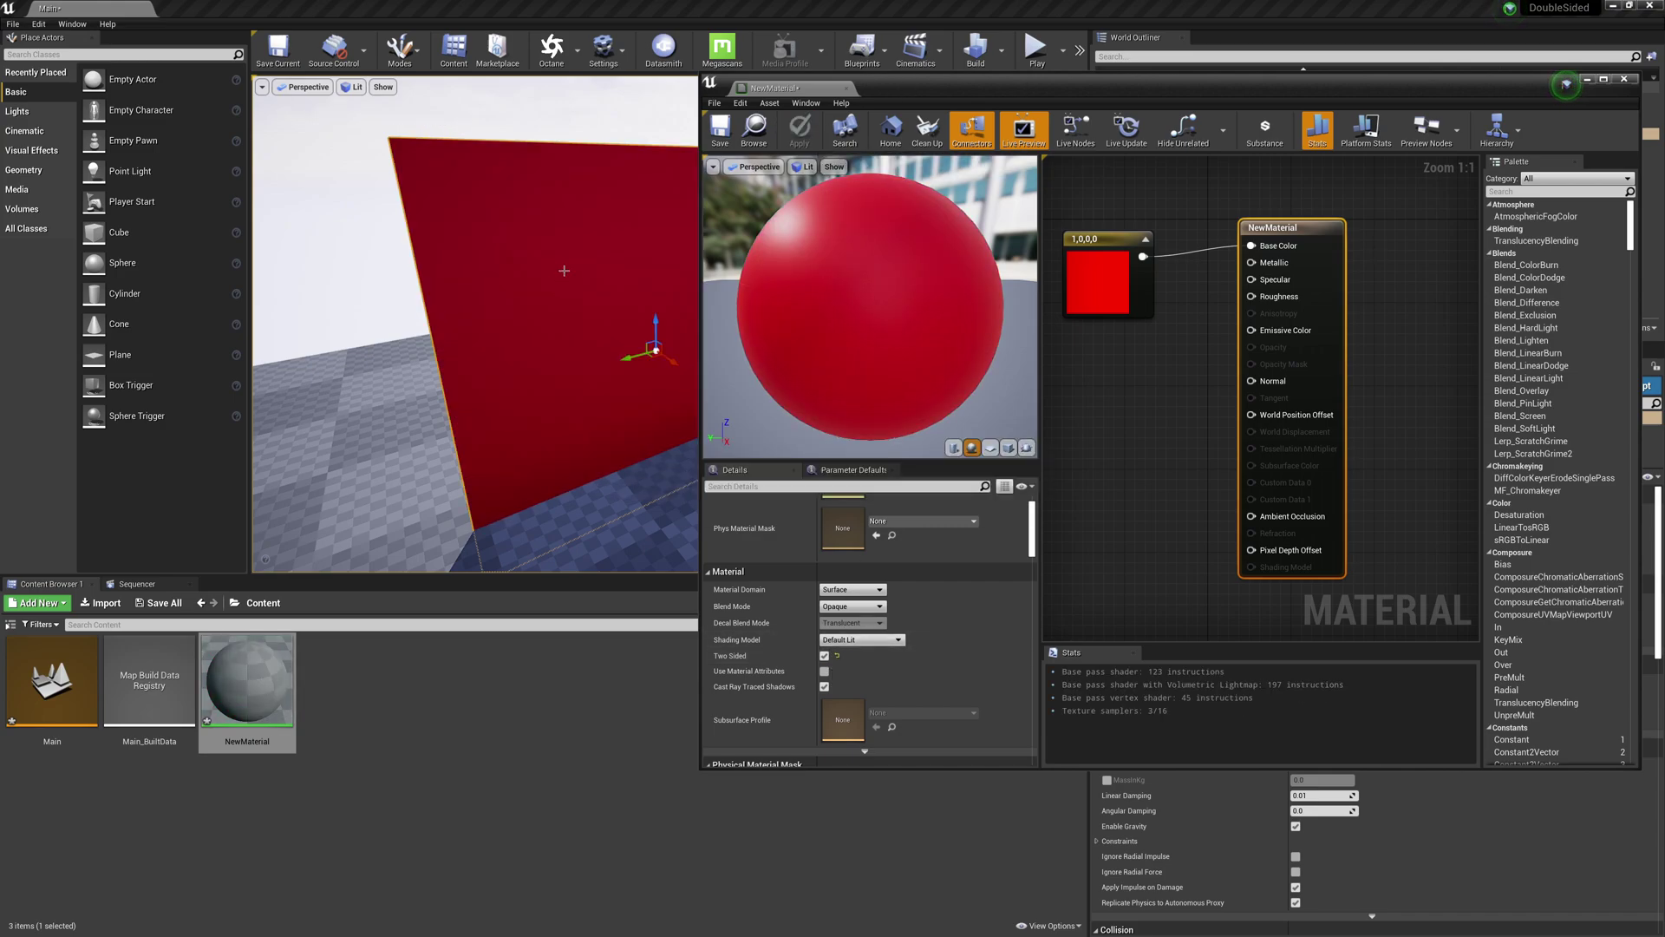
pyautogui.moveTo(909, 102); pyautogui.dragTo(1147, 106)
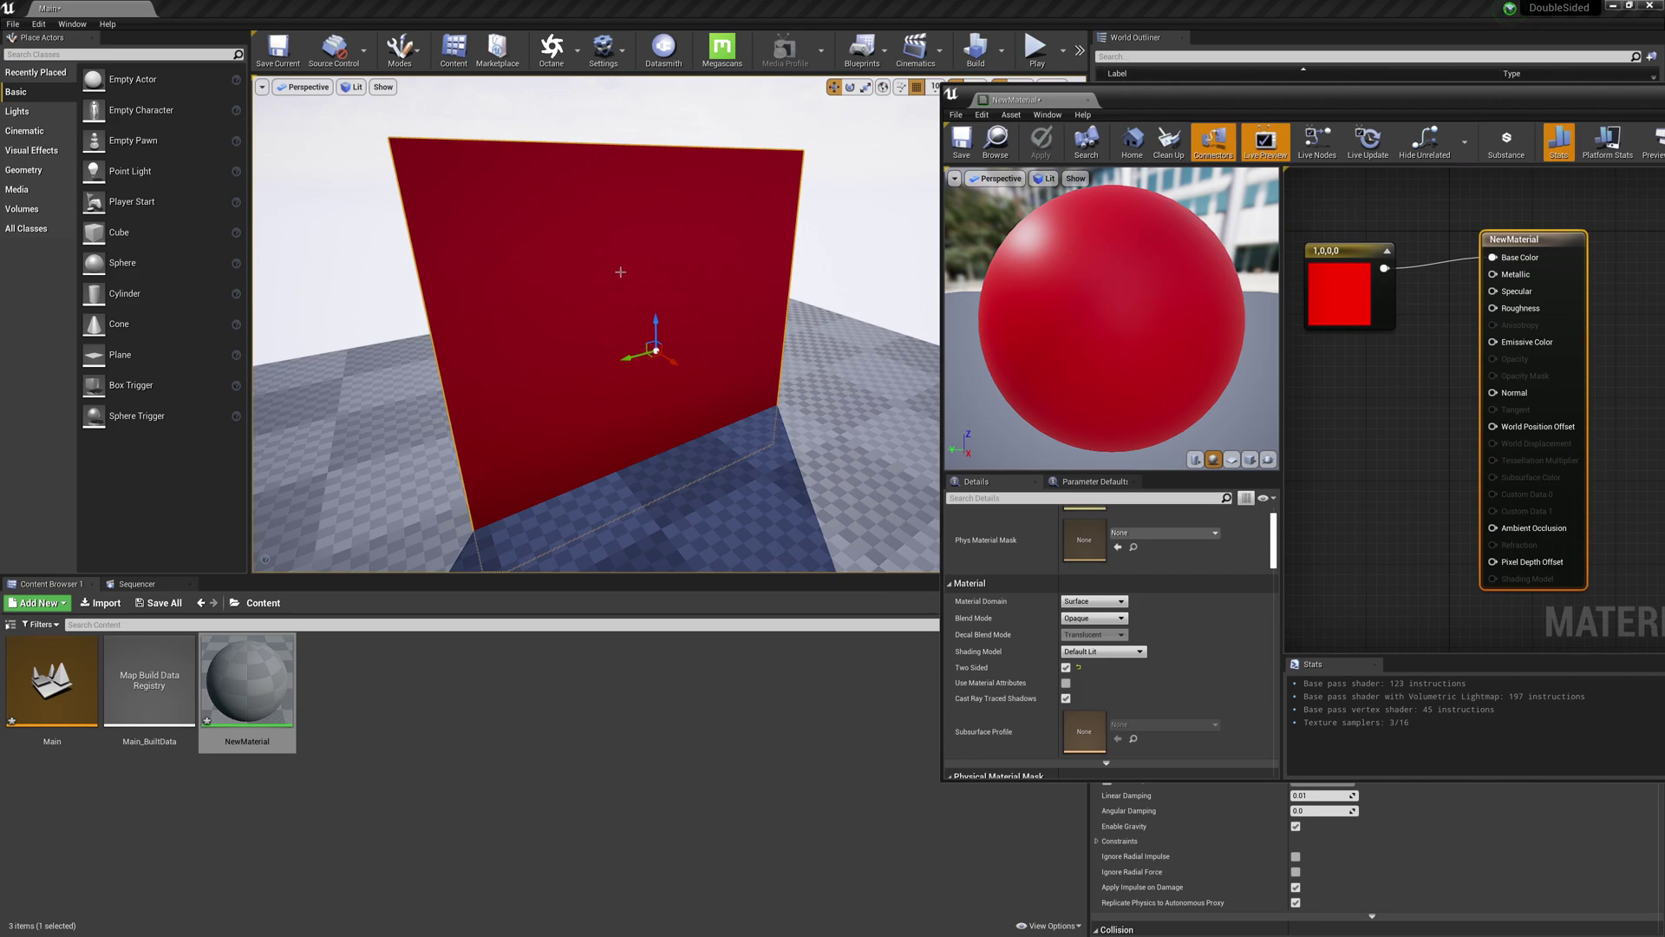
pyautogui.keyDown('alt'); pyautogui.moveTo(656, 350); pyautogui.dragTo(577, 285); pyautogui.keyUp('alt')
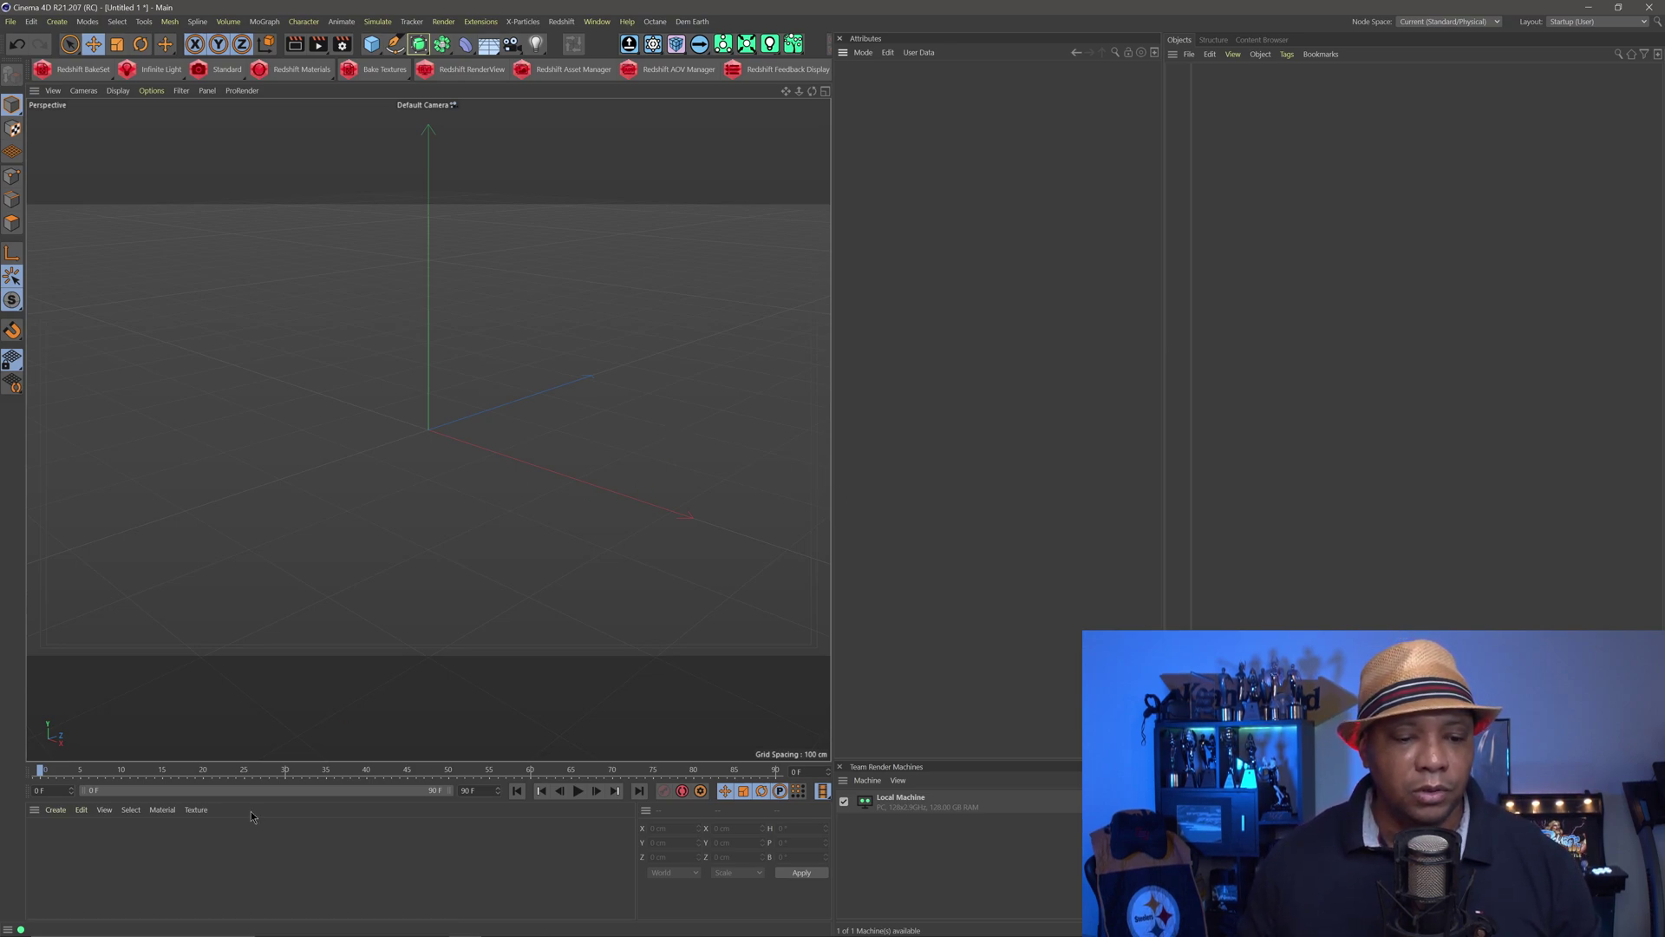
# Step: Create a new material in the Material Manager and rename it 2Sided
pyautogui.doubleClick(80, 862)
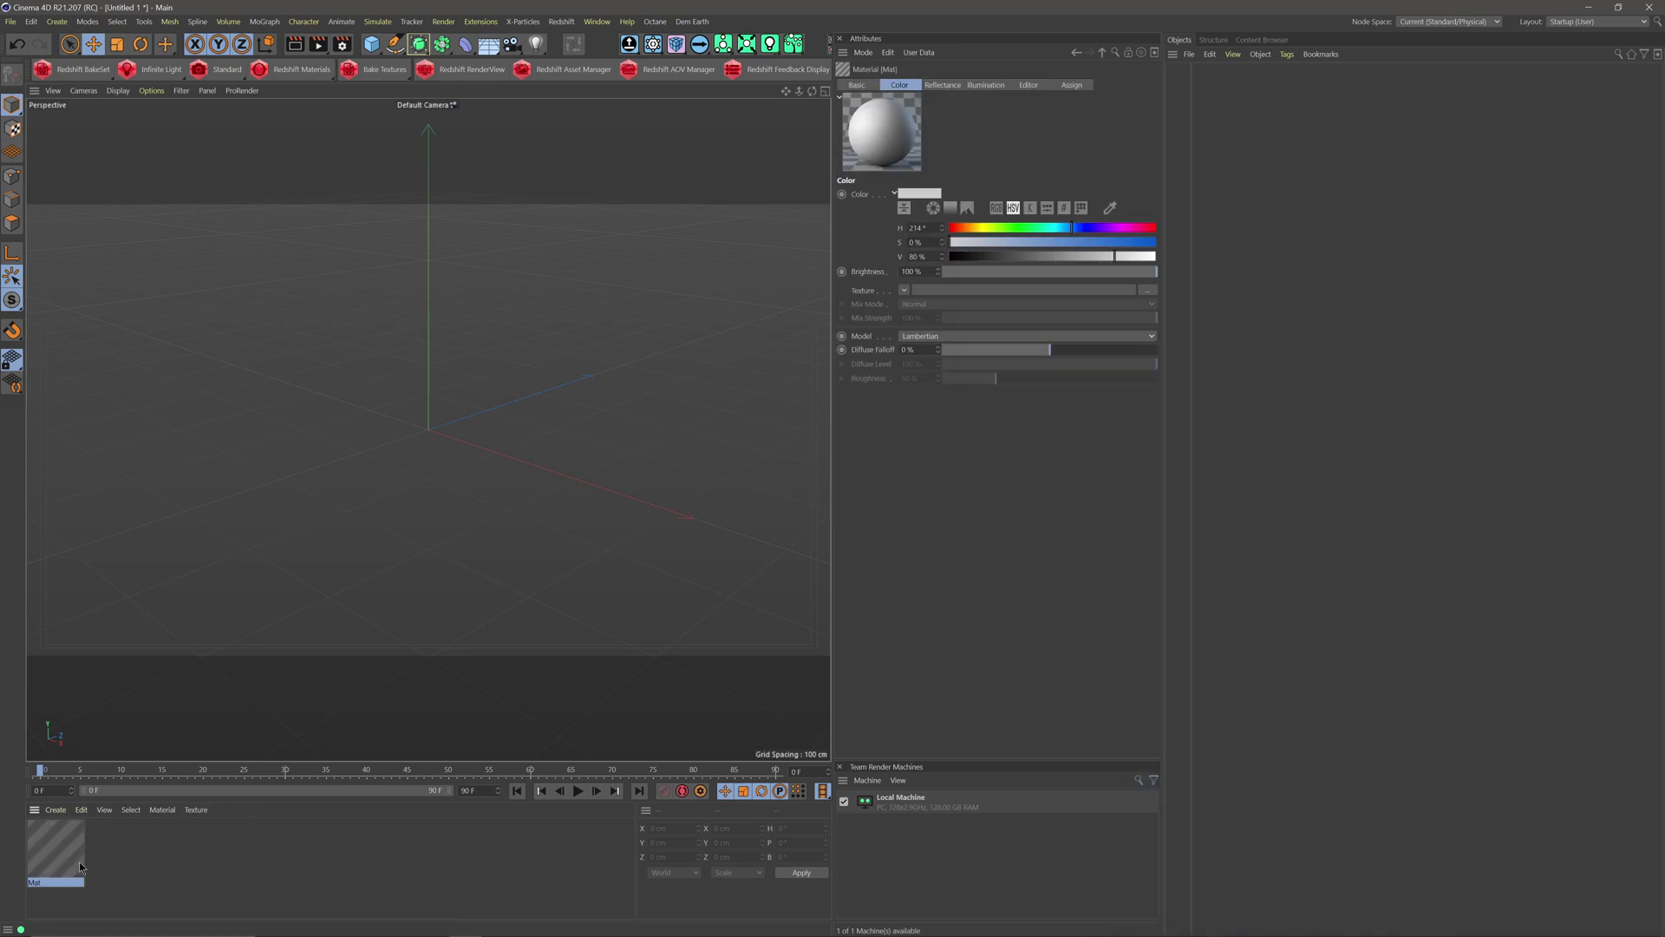
pyautogui.doubleClick(56, 884)
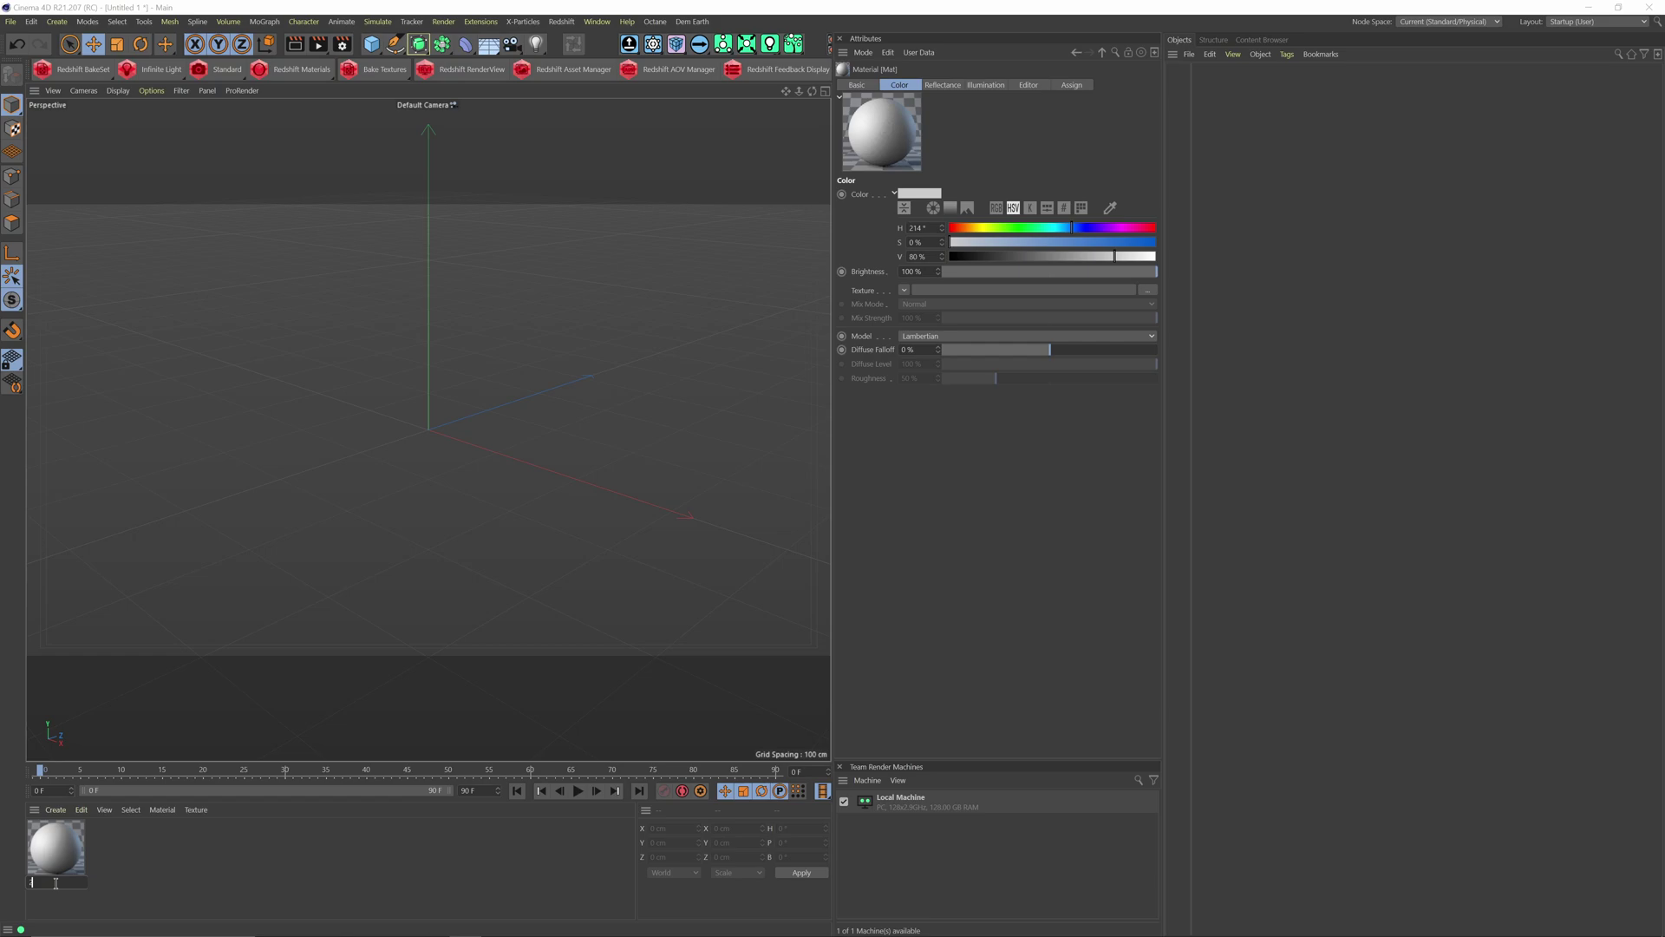
pyautogui.write('2Sided')
pyautogui.press('Return')
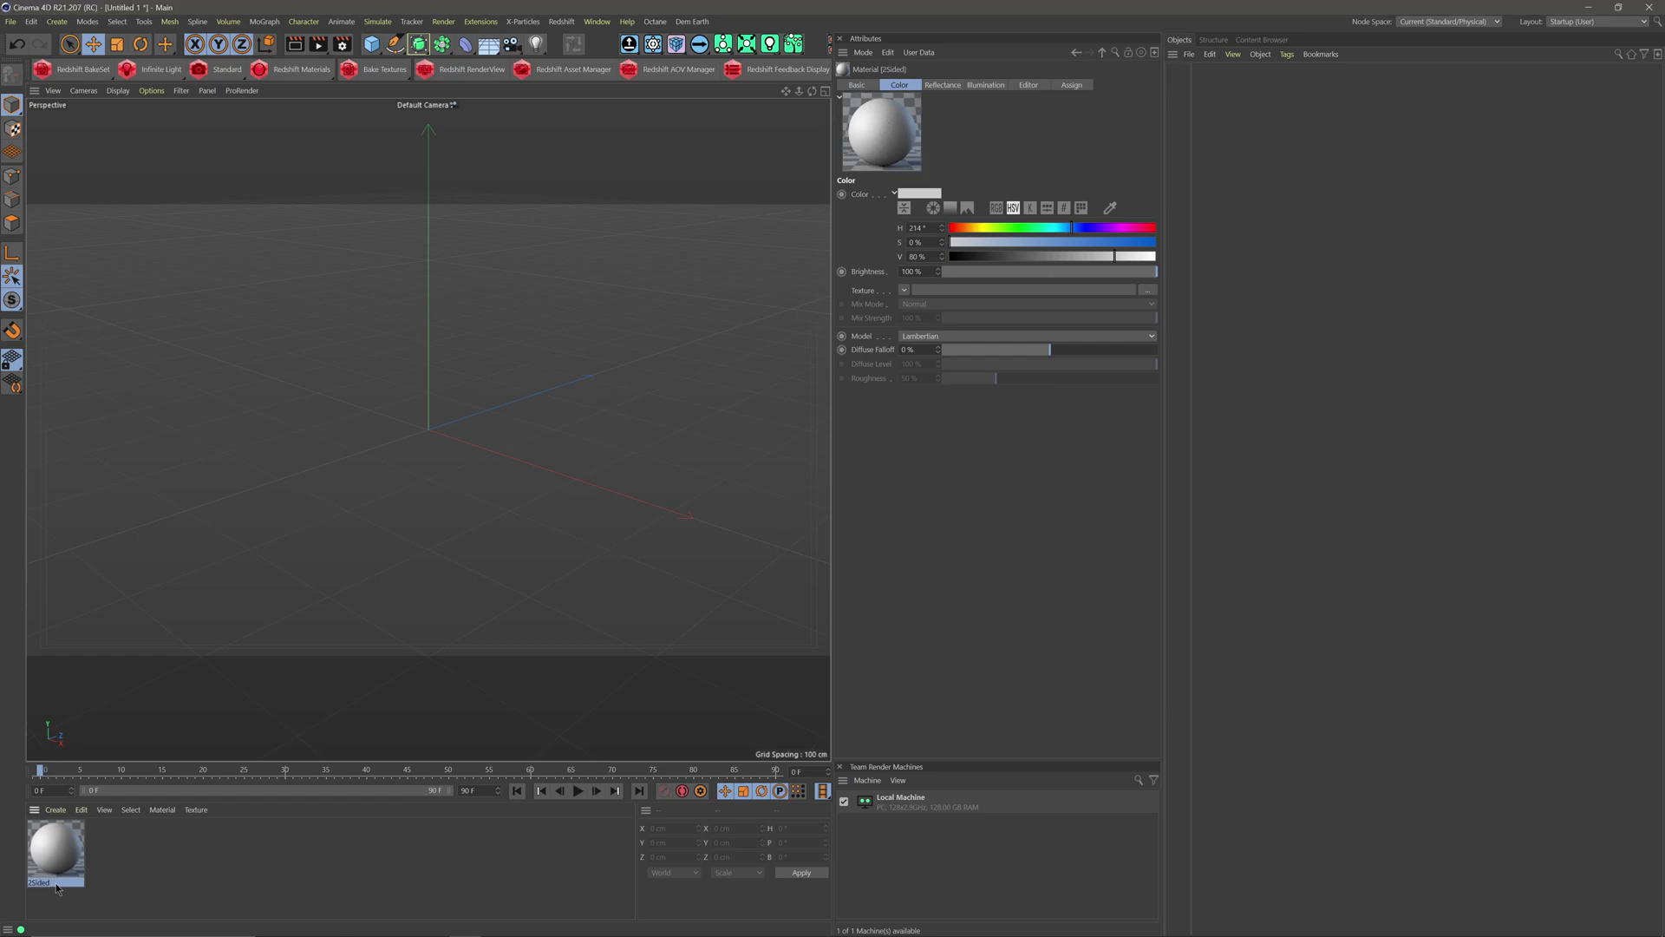
# Step: Set the 2Sided material colour to saturated blue with S and V at 100%
pyautogui.doubleClick(69, 861)
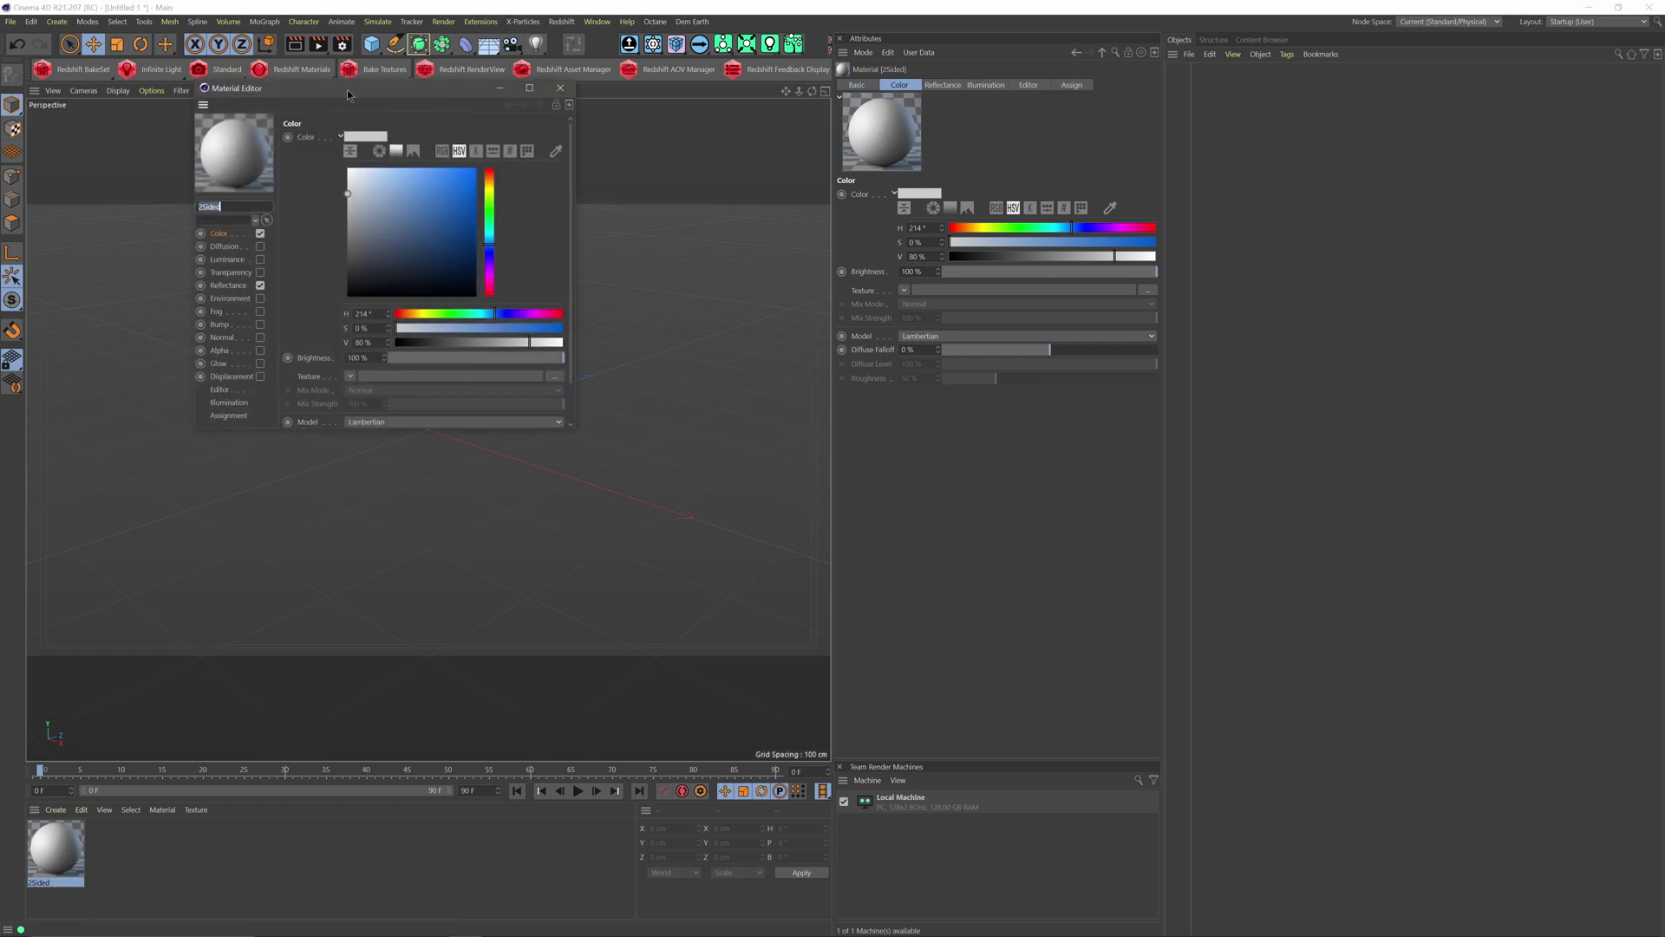
pyautogui.moveTo(348, 95); pyautogui.dragTo(392, 90)
pyautogui.moveTo(520, 164); pyautogui.dragTo(520, 164)
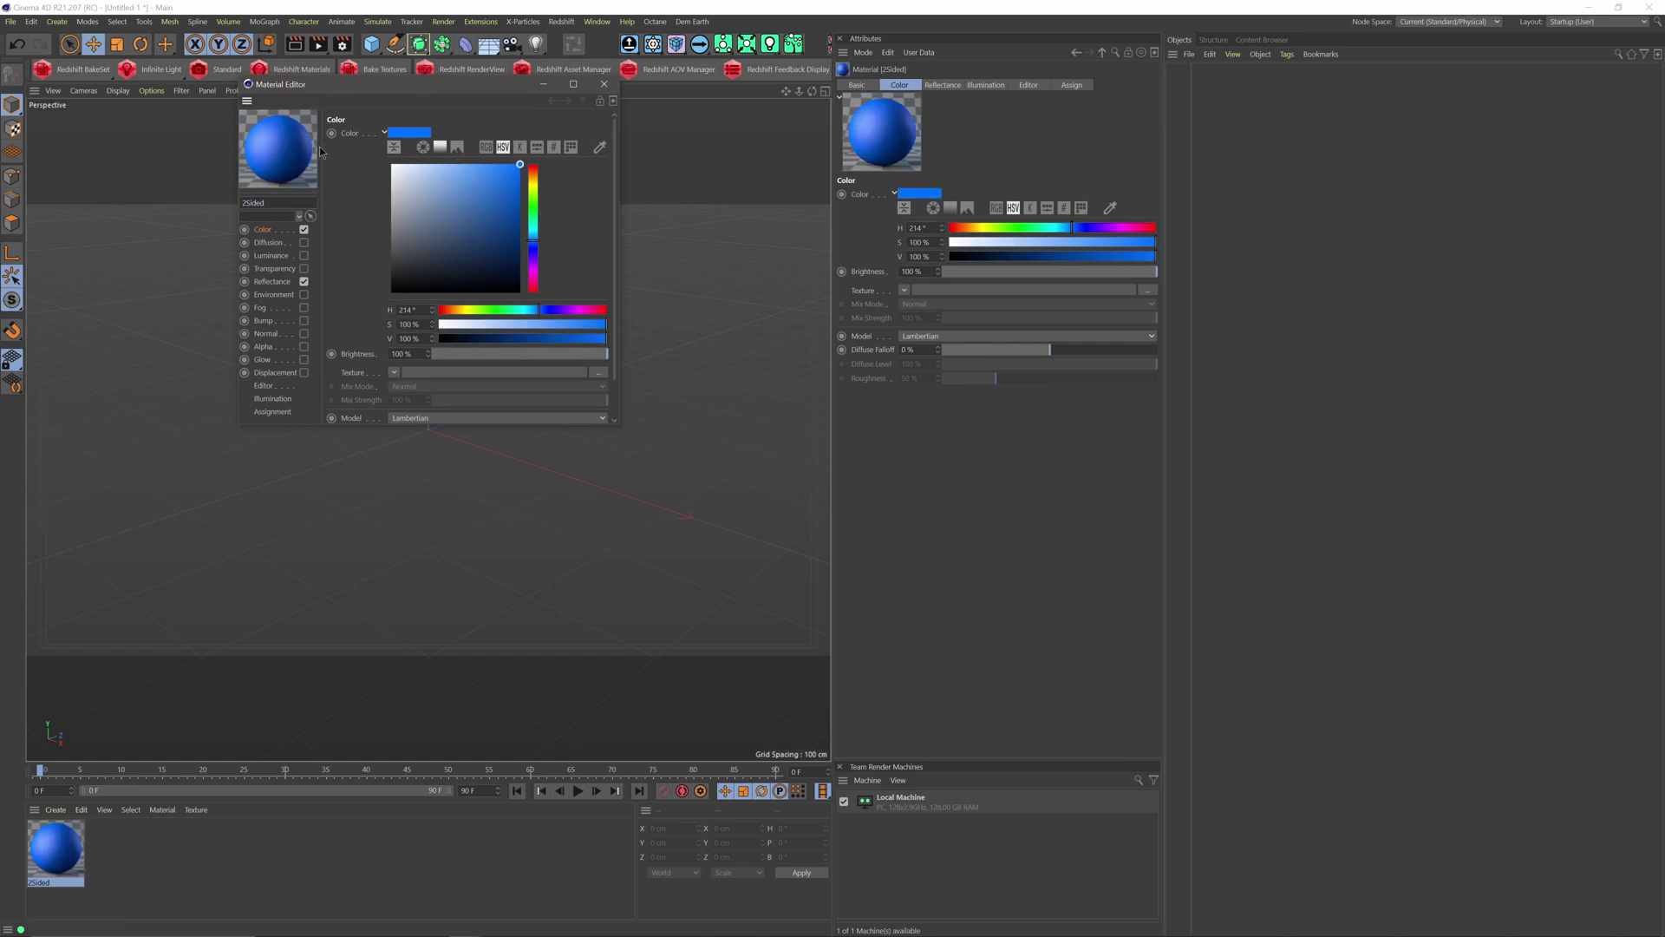
pyautogui.click(605, 85)
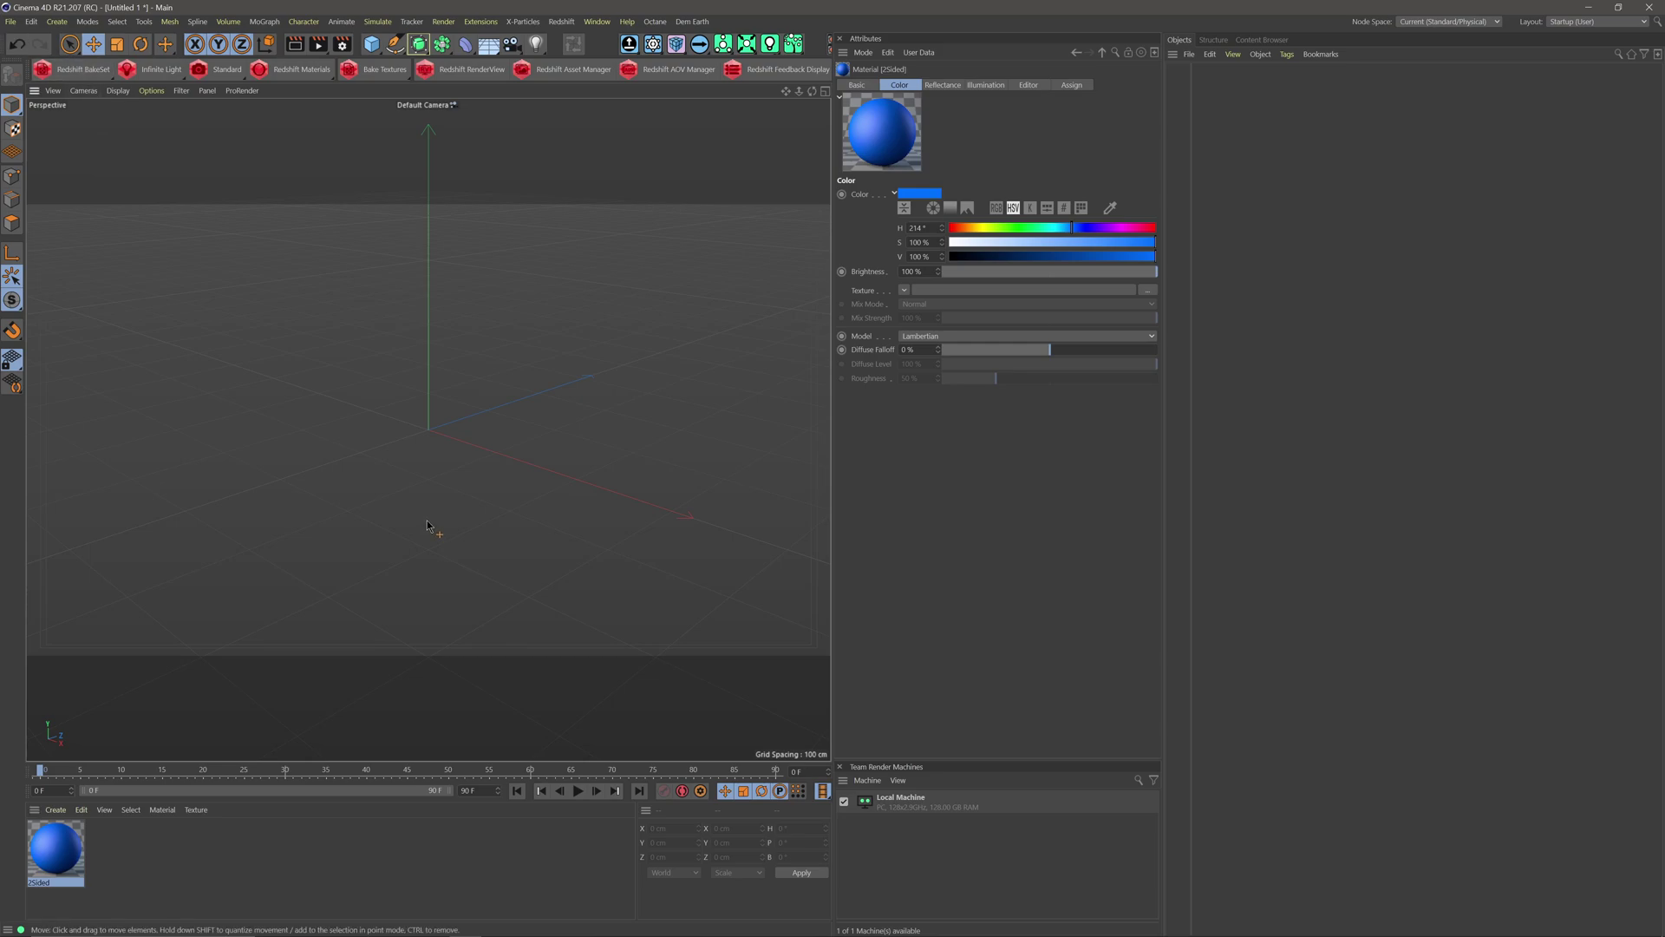
# Step: Save the project for Cineware as C4DMaterial on the Desktop
pyautogui.click(9, 23)
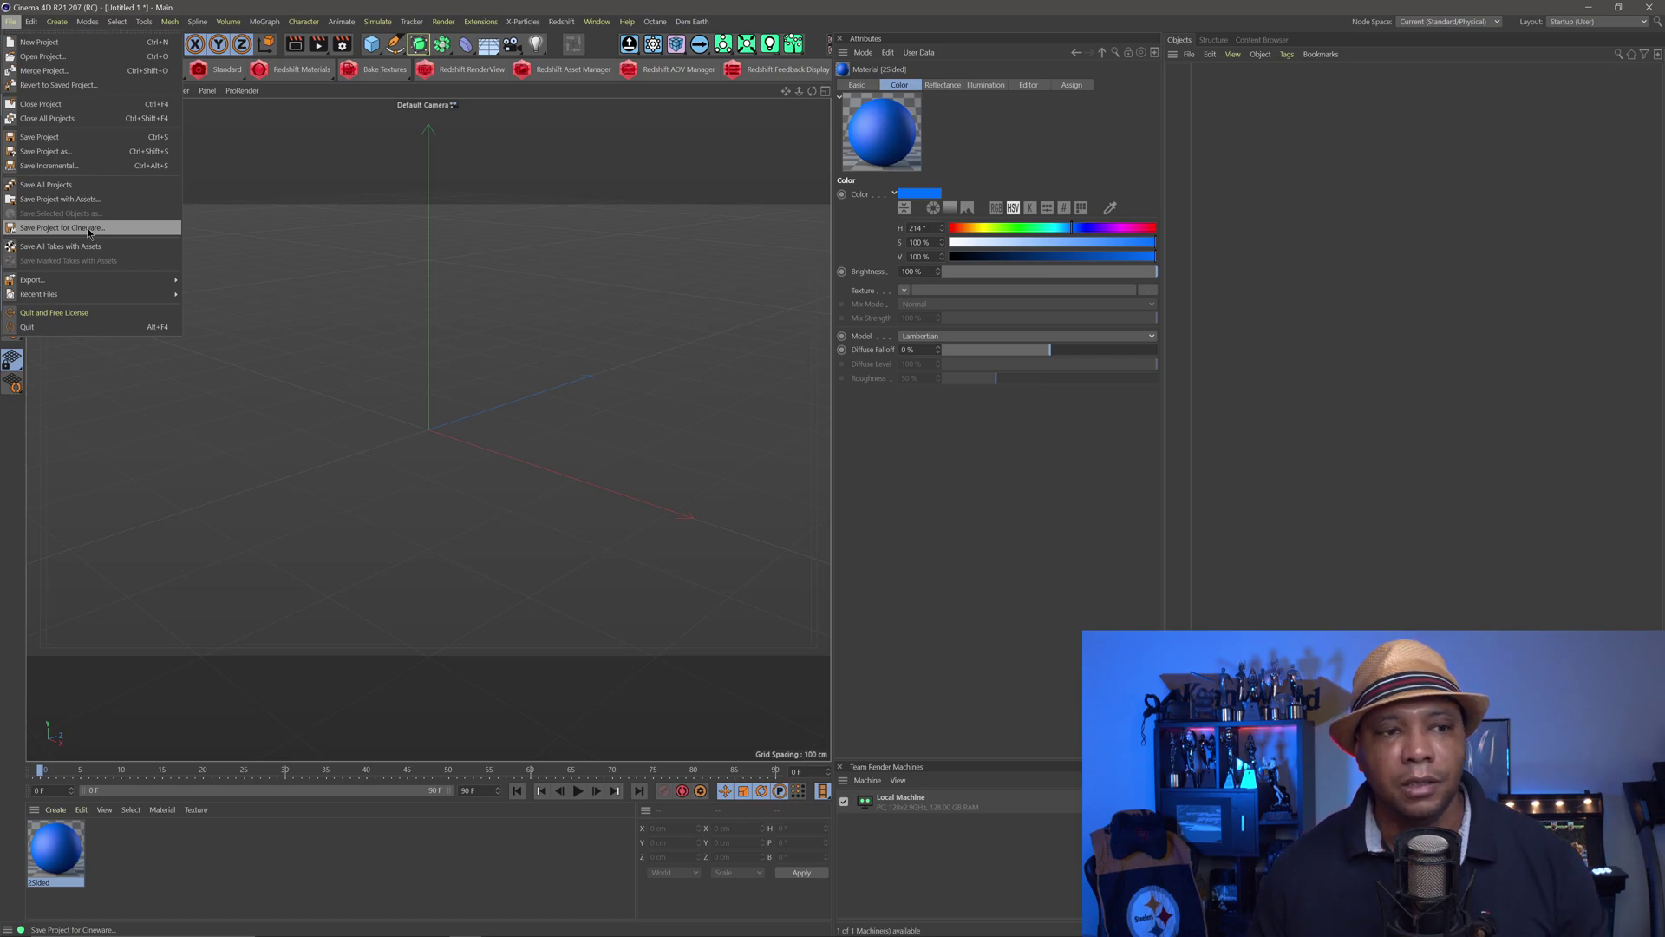
pyautogui.click(90, 229)
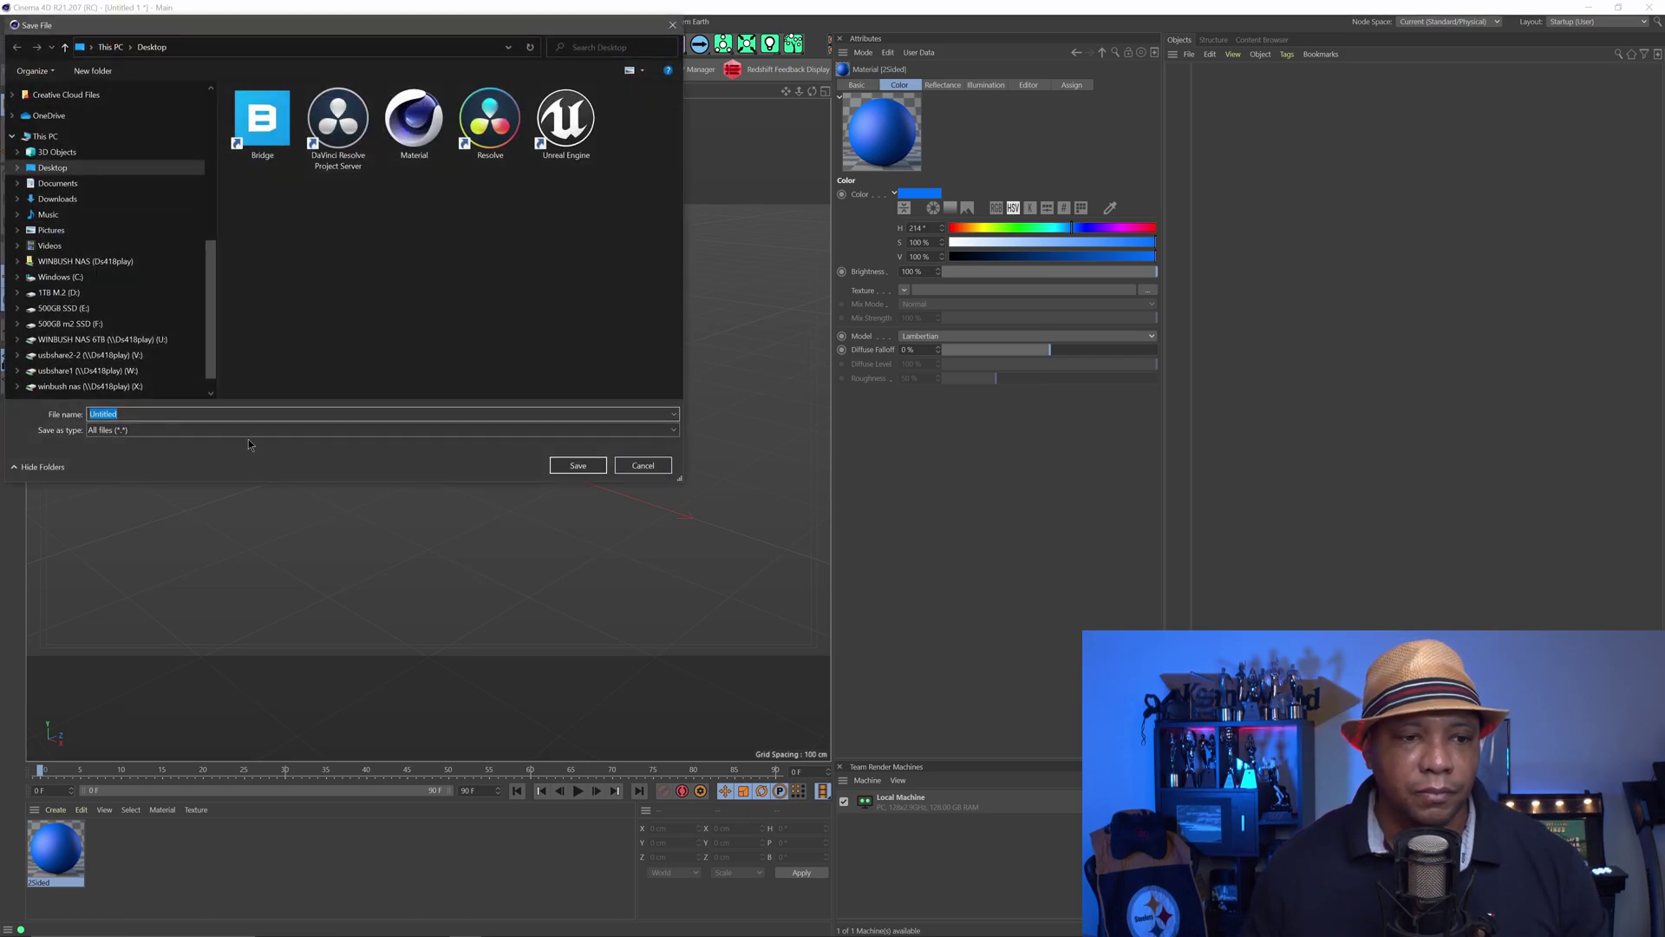
pyautogui.write('Unreal')
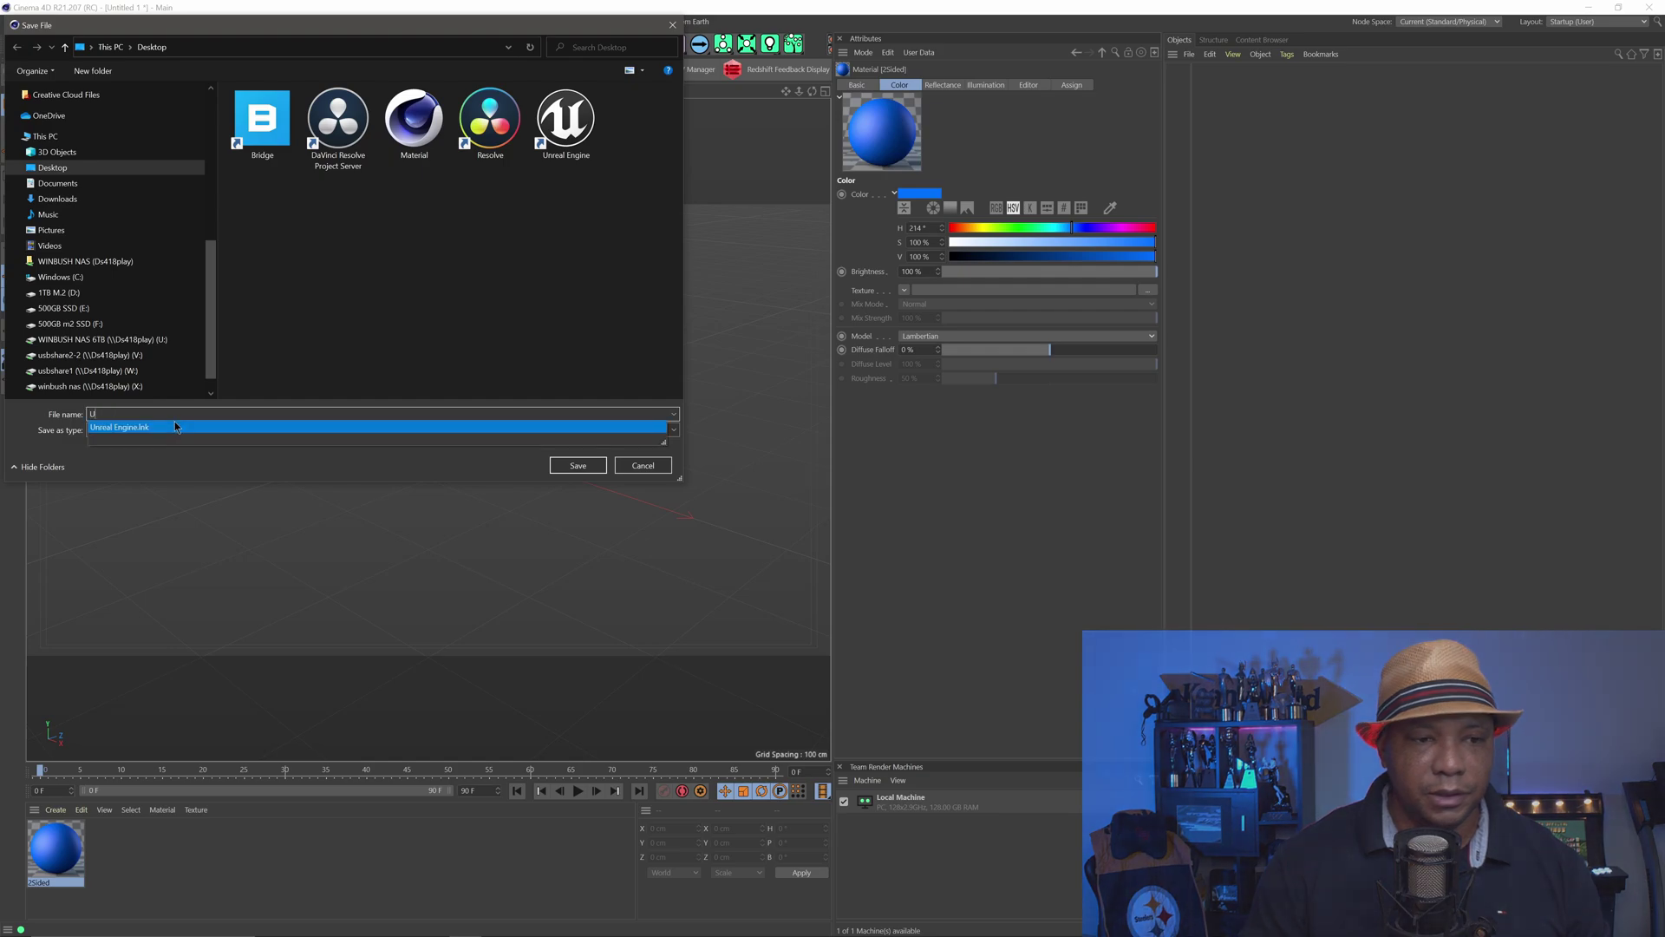
pyautogui.press('BackSpace')
pyautogui.press('BackSpace')
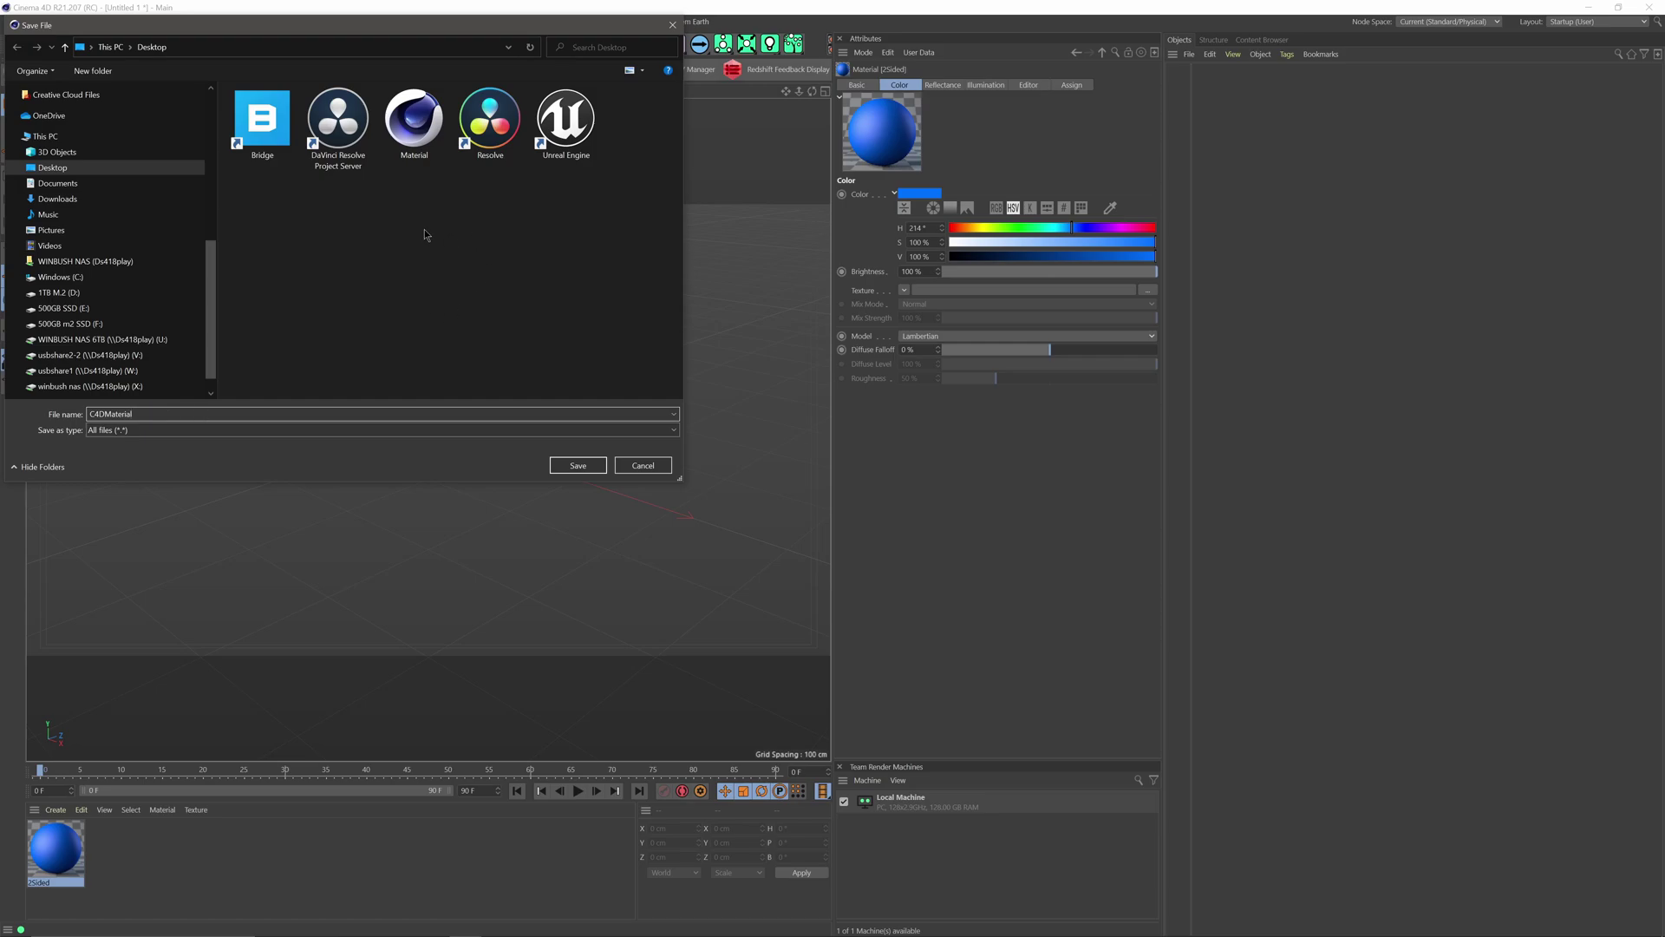
pyautogui.click(577, 466)
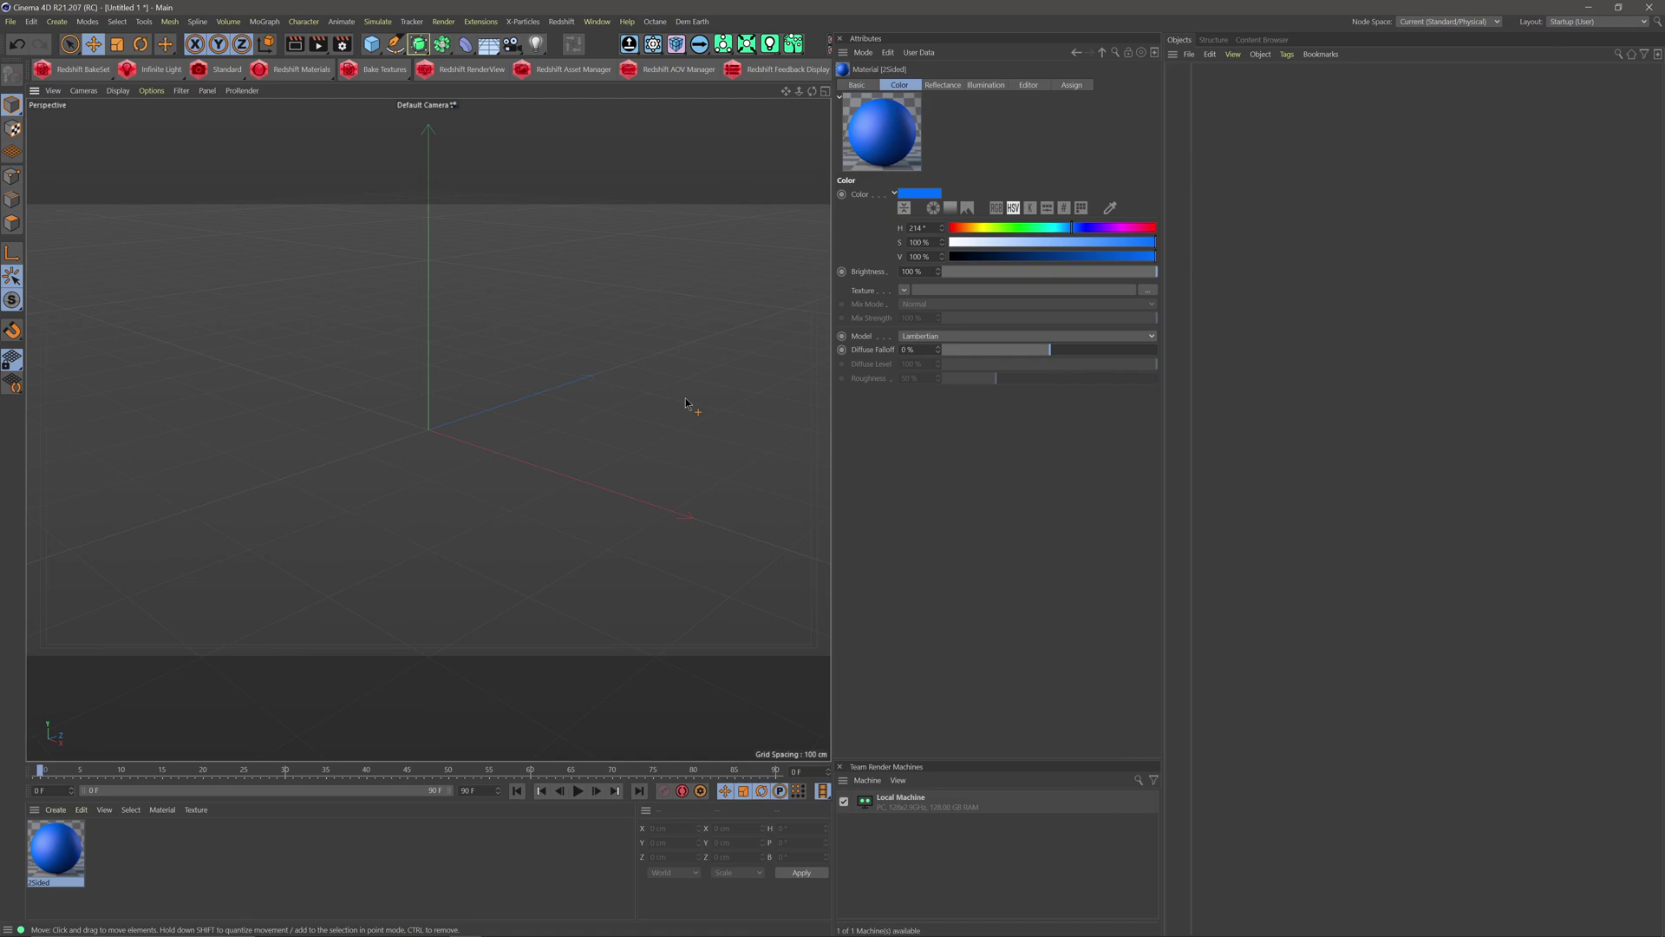
pyautogui.press('super')
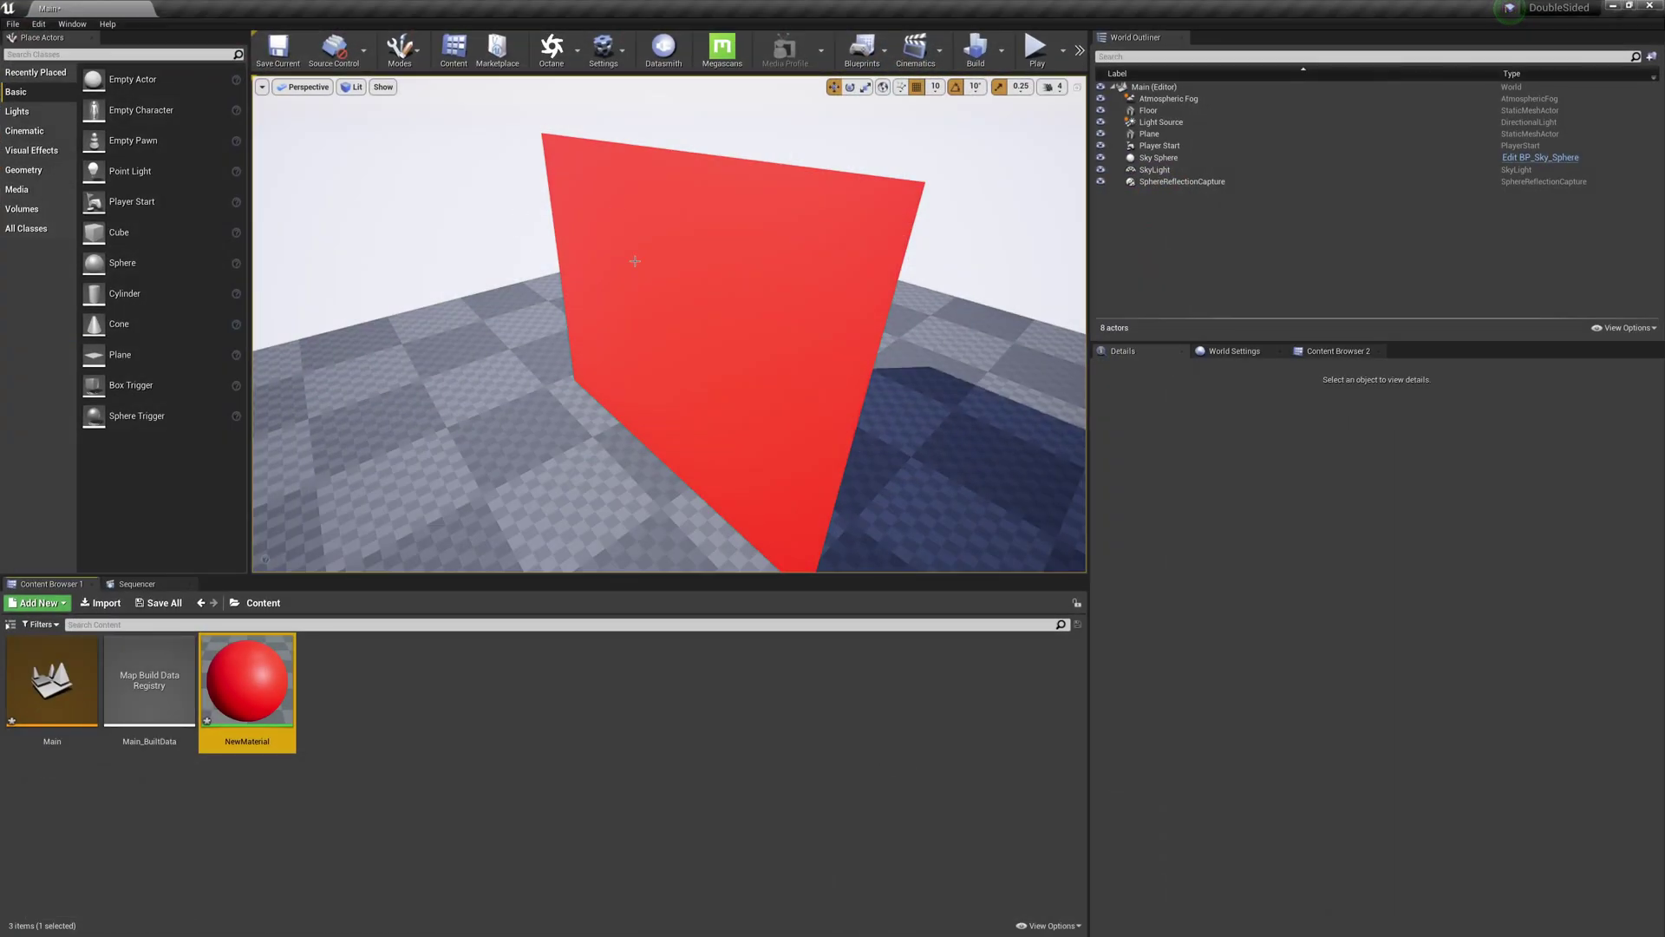
# Step: Import C4DMaterial from the Desktop via Datasmith into the Content folder
pyautogui.click(626, 367)
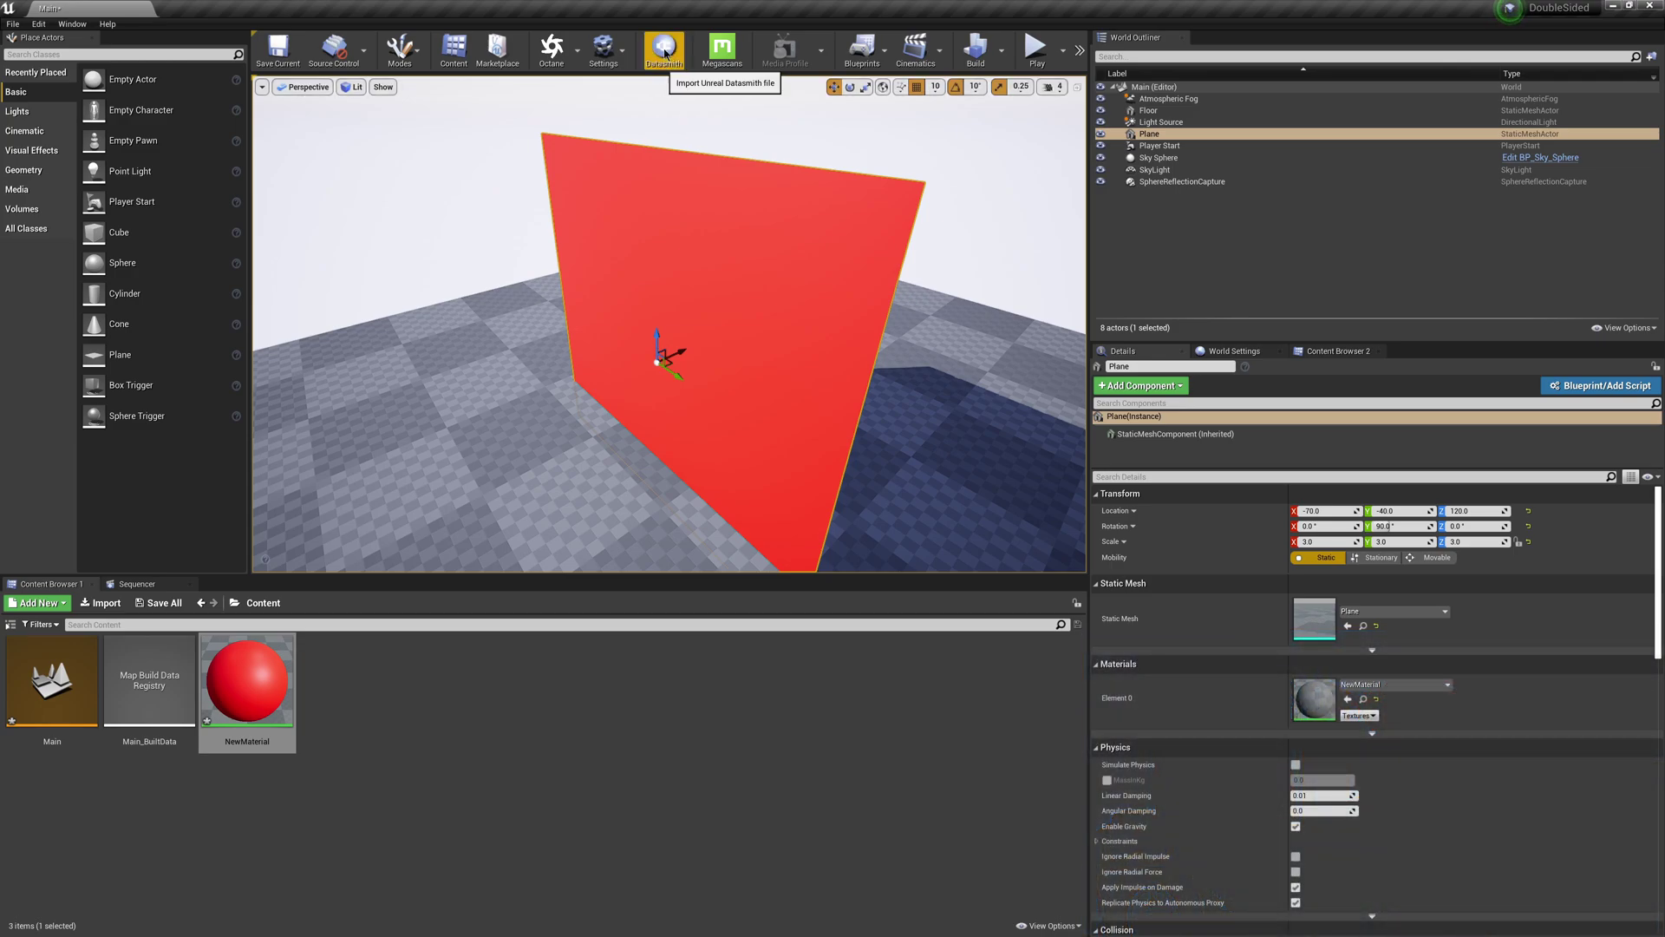
pyautogui.click(664, 52)
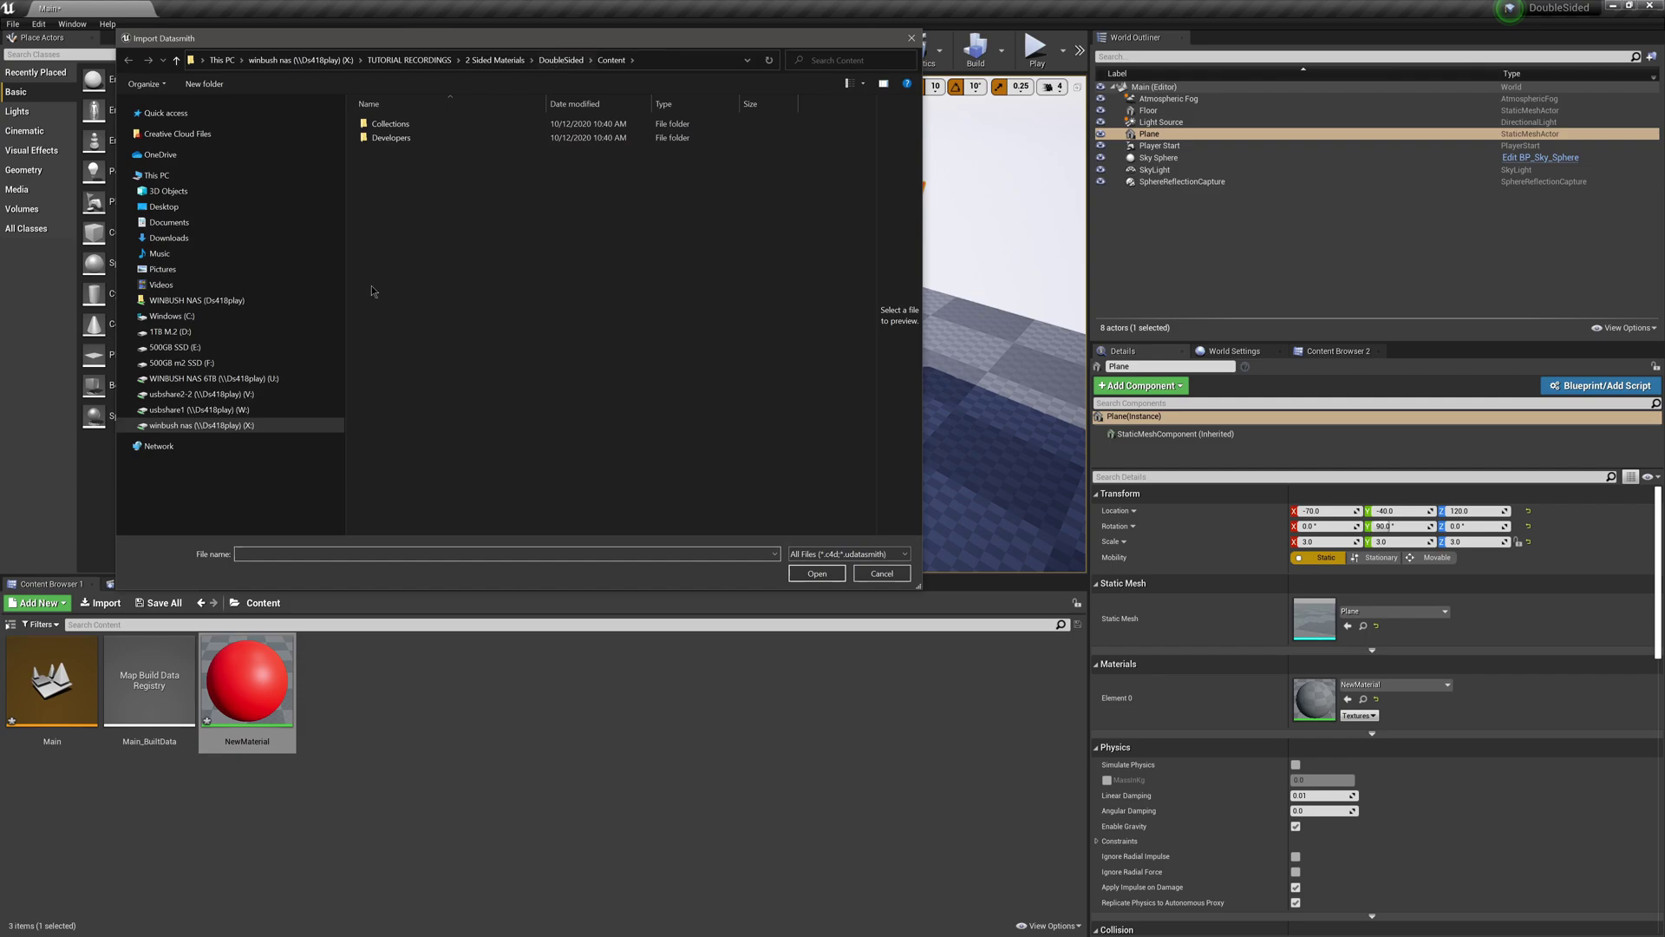
pyautogui.click(174, 207)
pyautogui.click(392, 161)
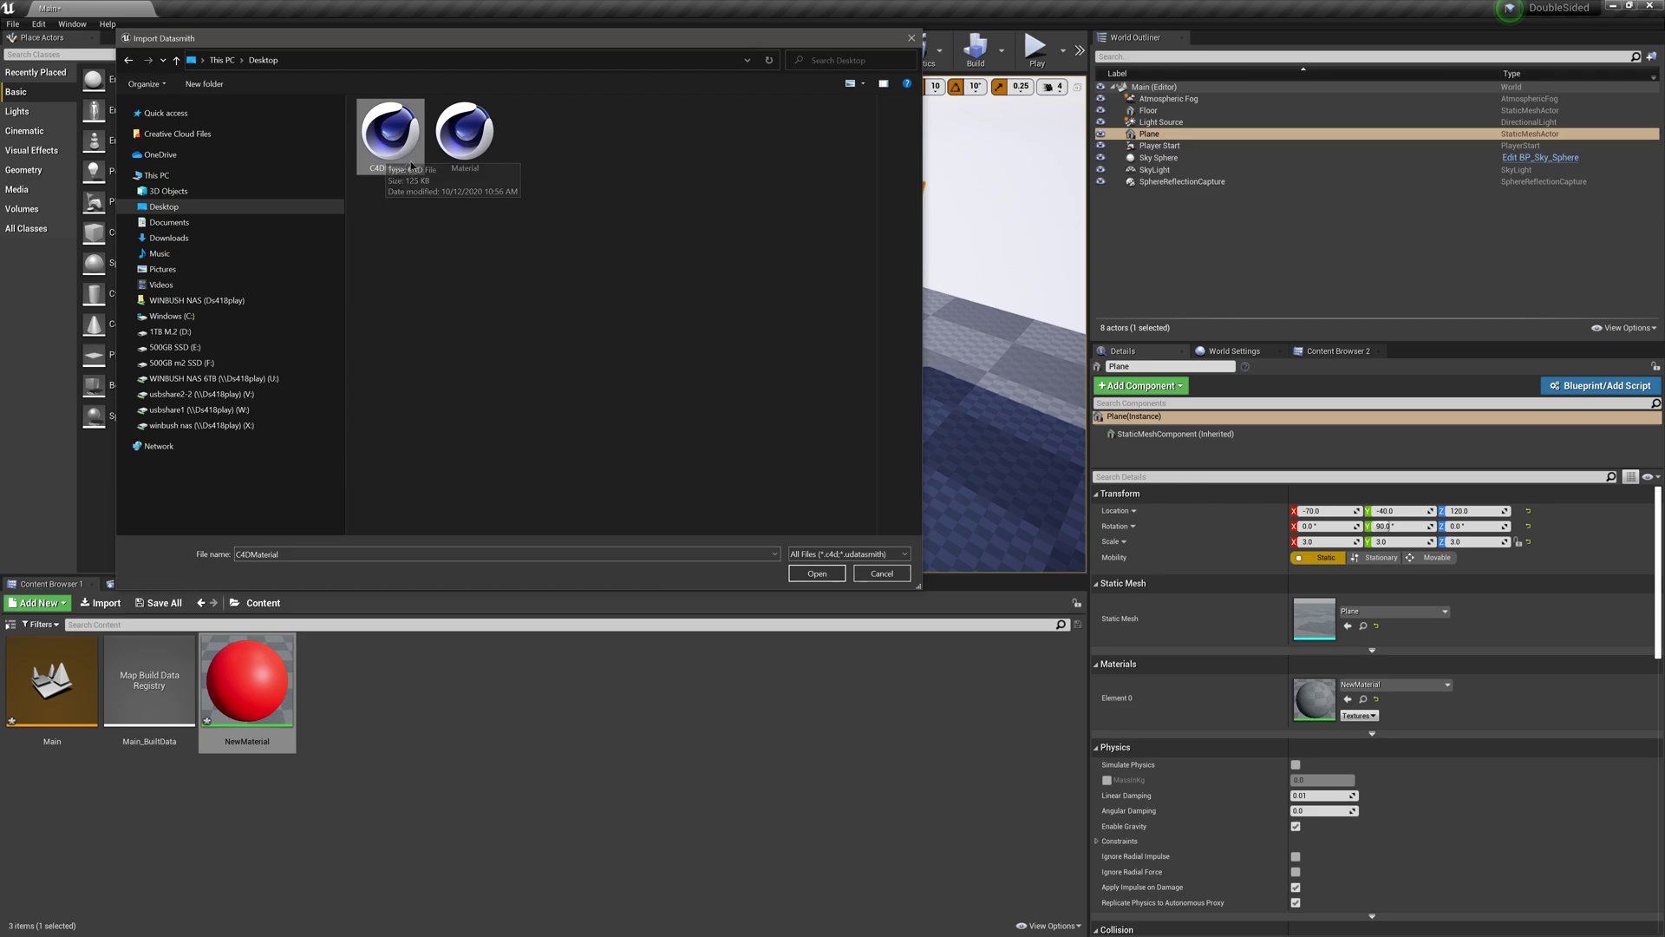
pyautogui.click(817, 573)
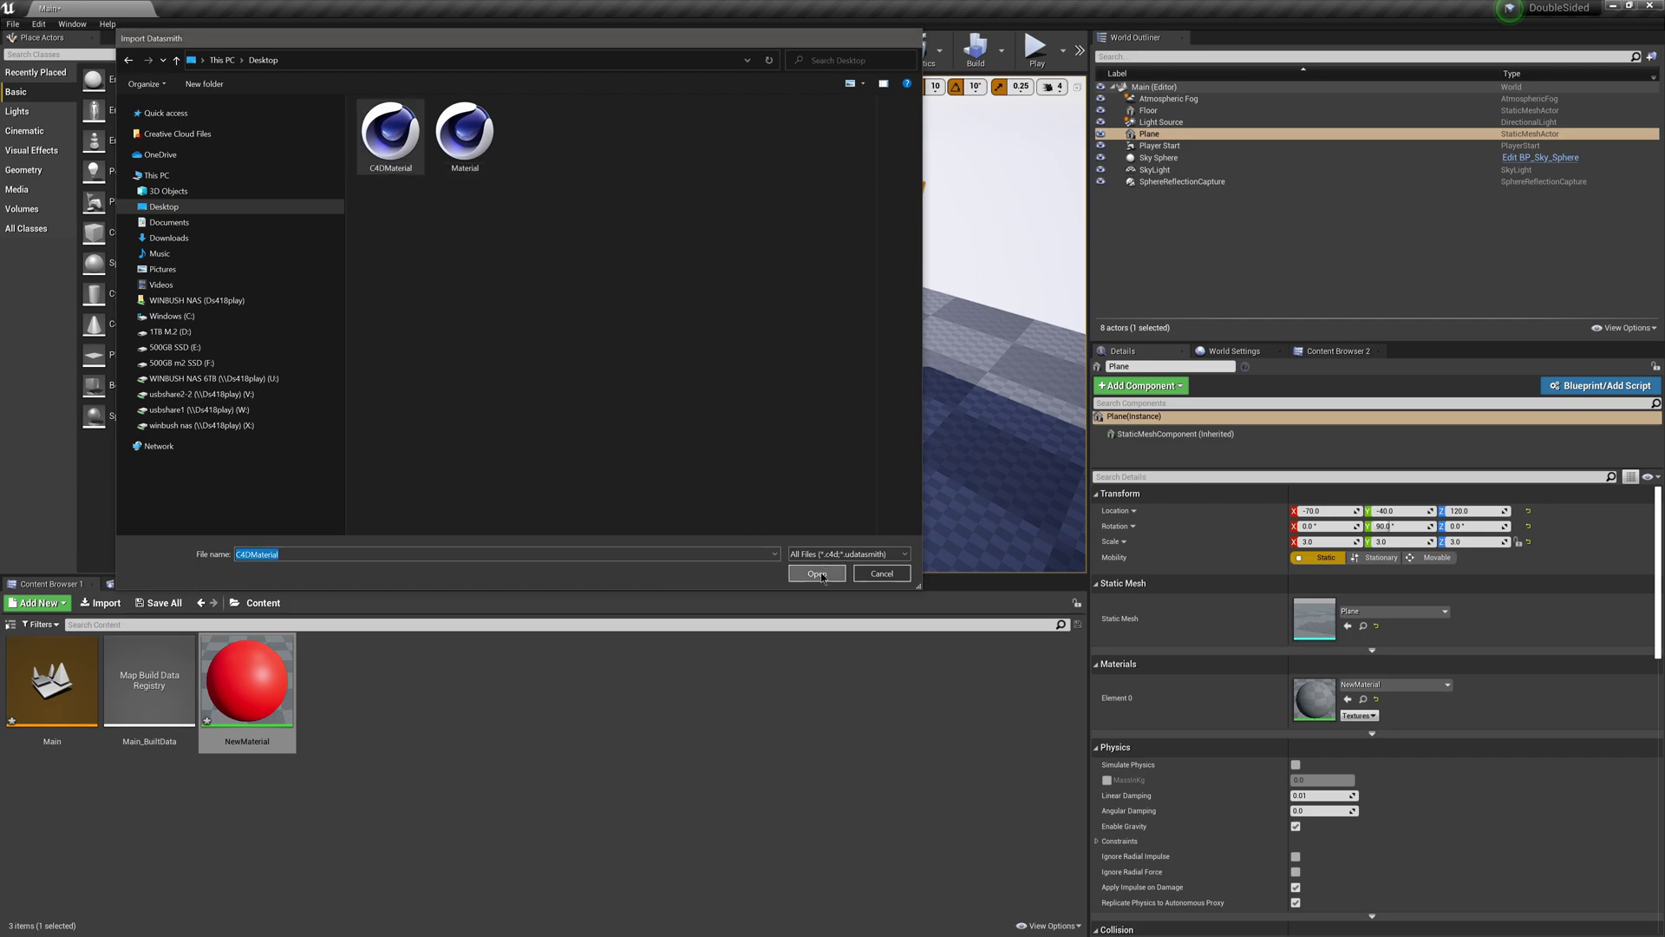
pyautogui.click(724, 360)
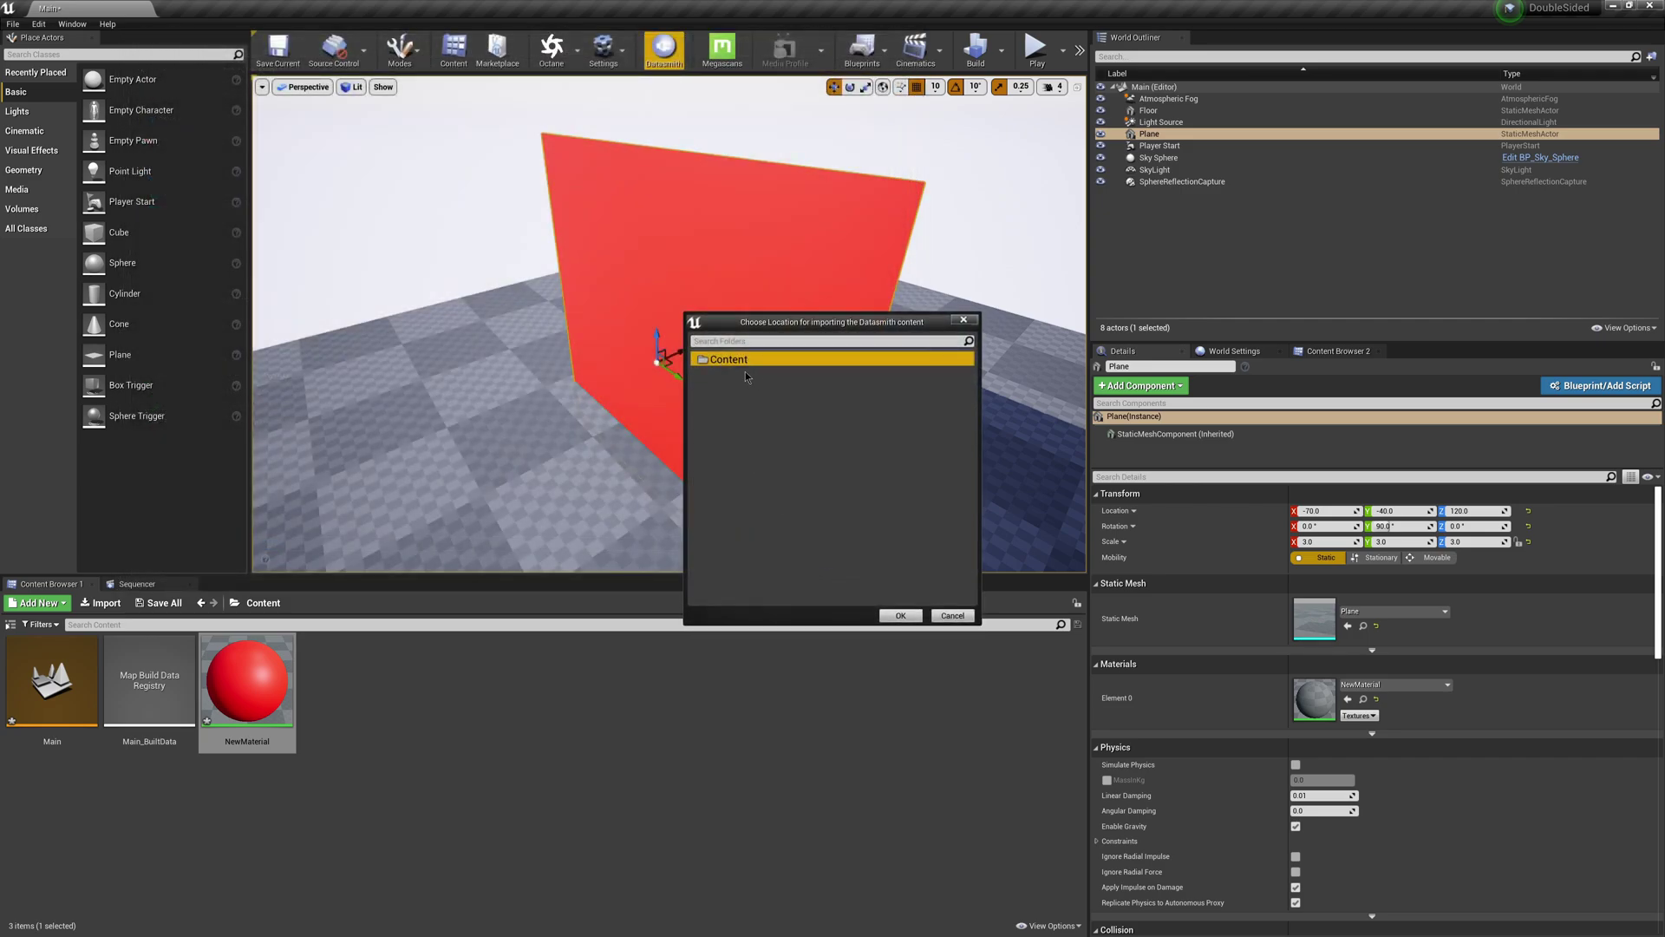
pyautogui.click(899, 618)
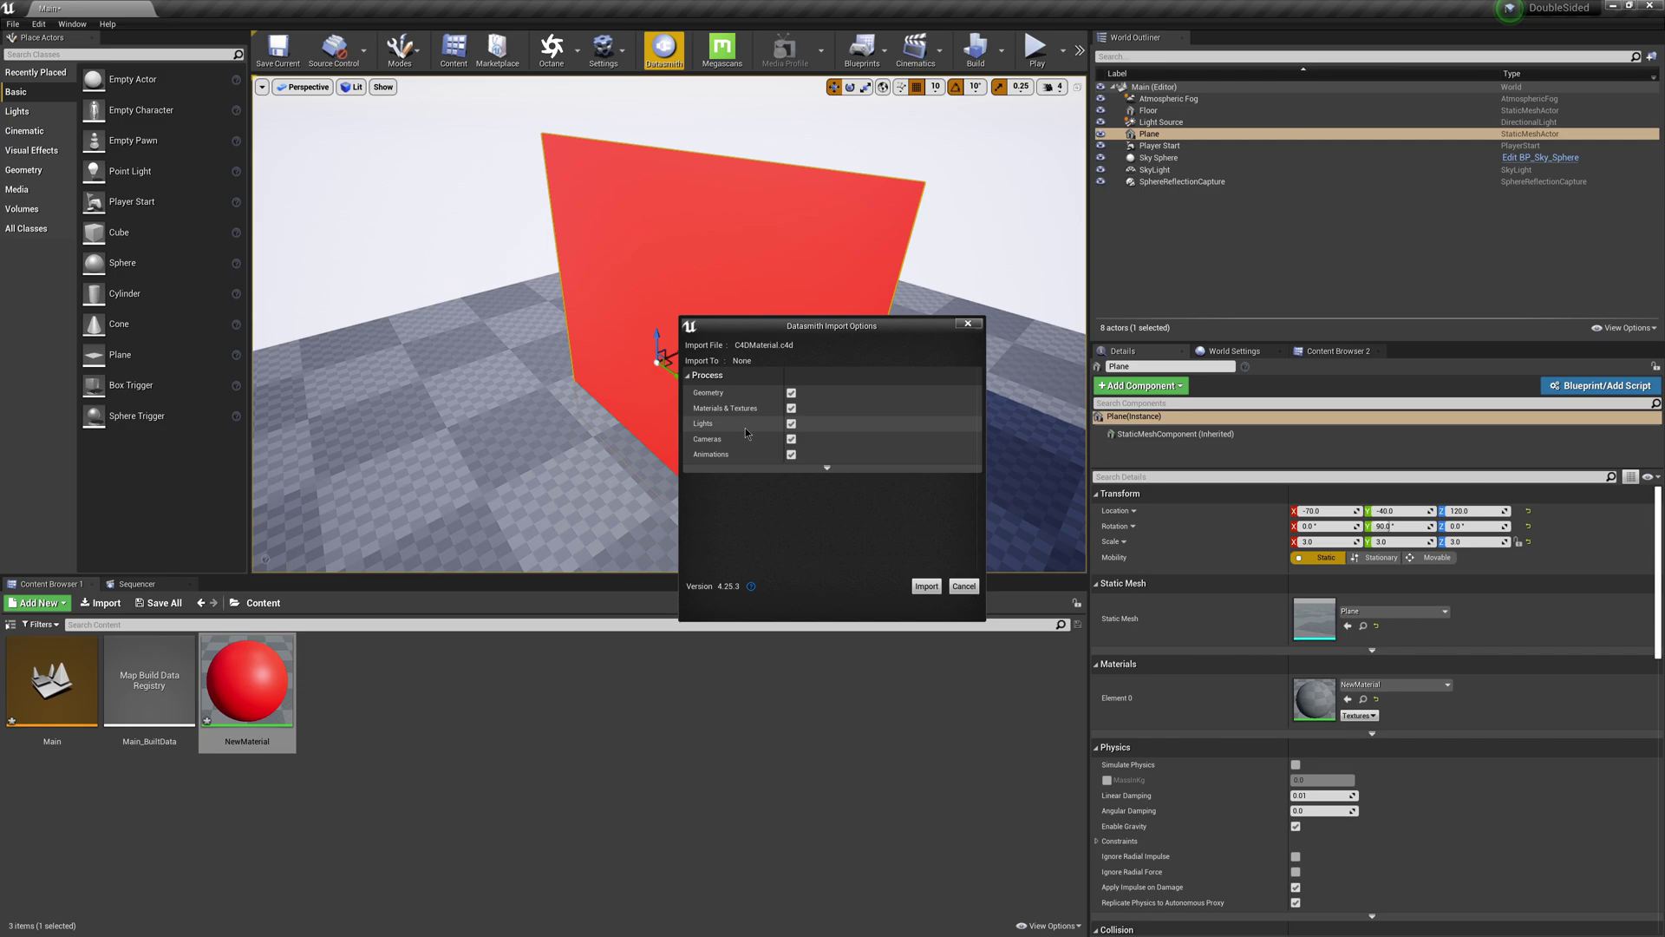
pyautogui.click(927, 586)
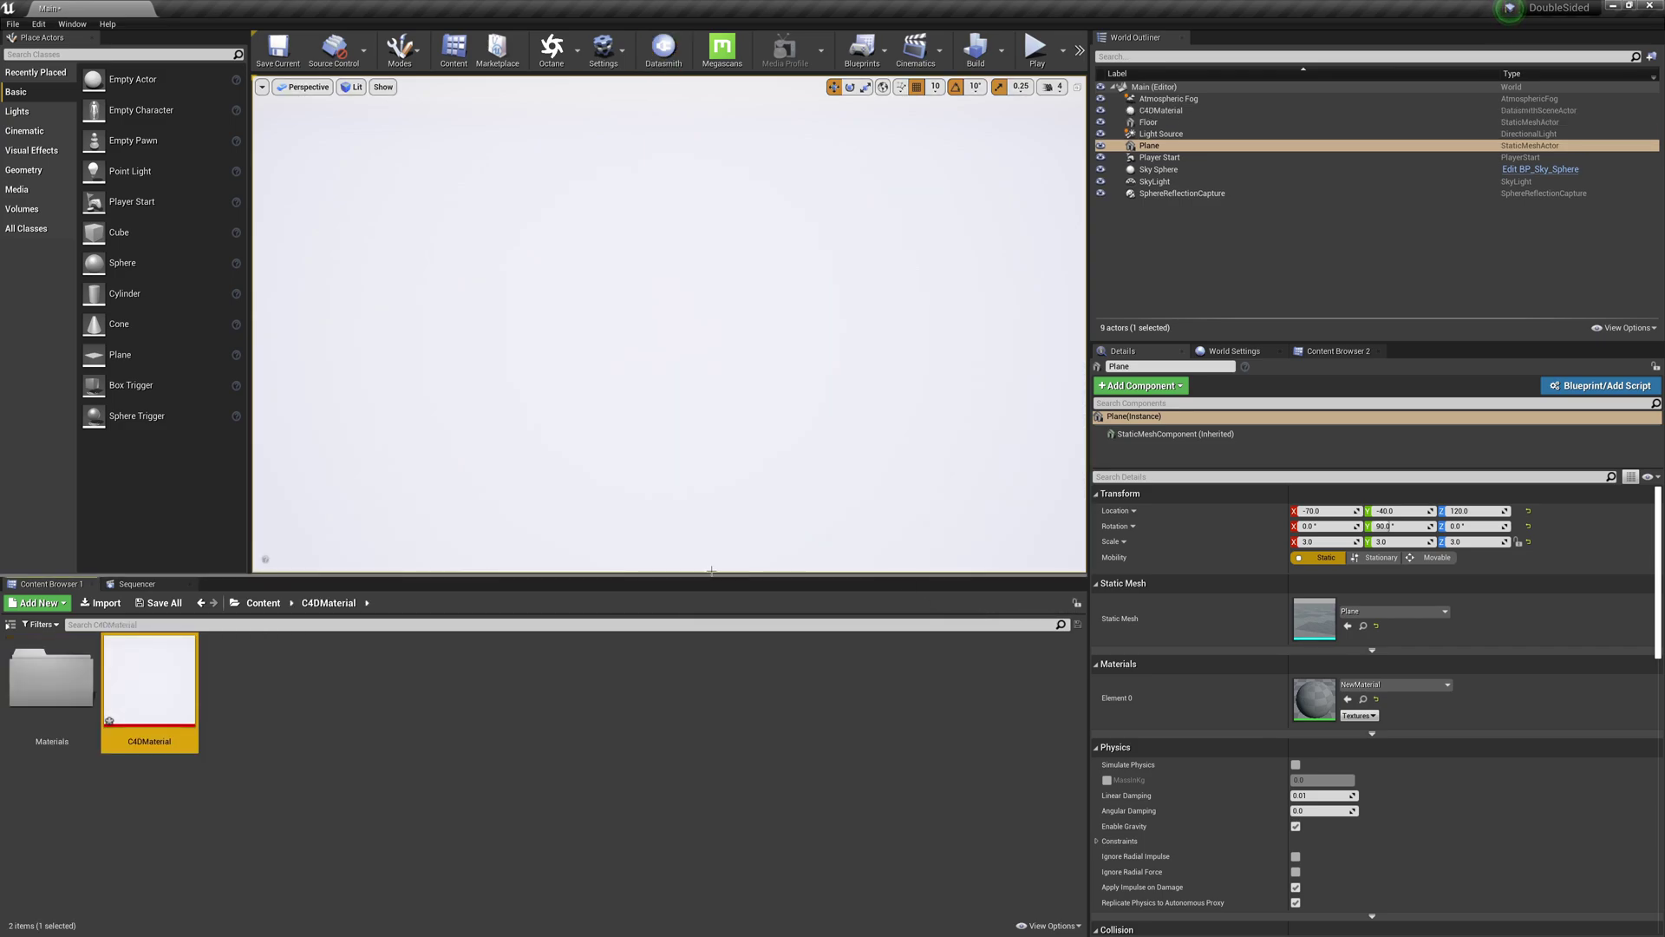
# Step: Drag the imported 2Sided material onto the Plane and orbit to see its invisible back face
pyautogui.doubleClick(51, 681)
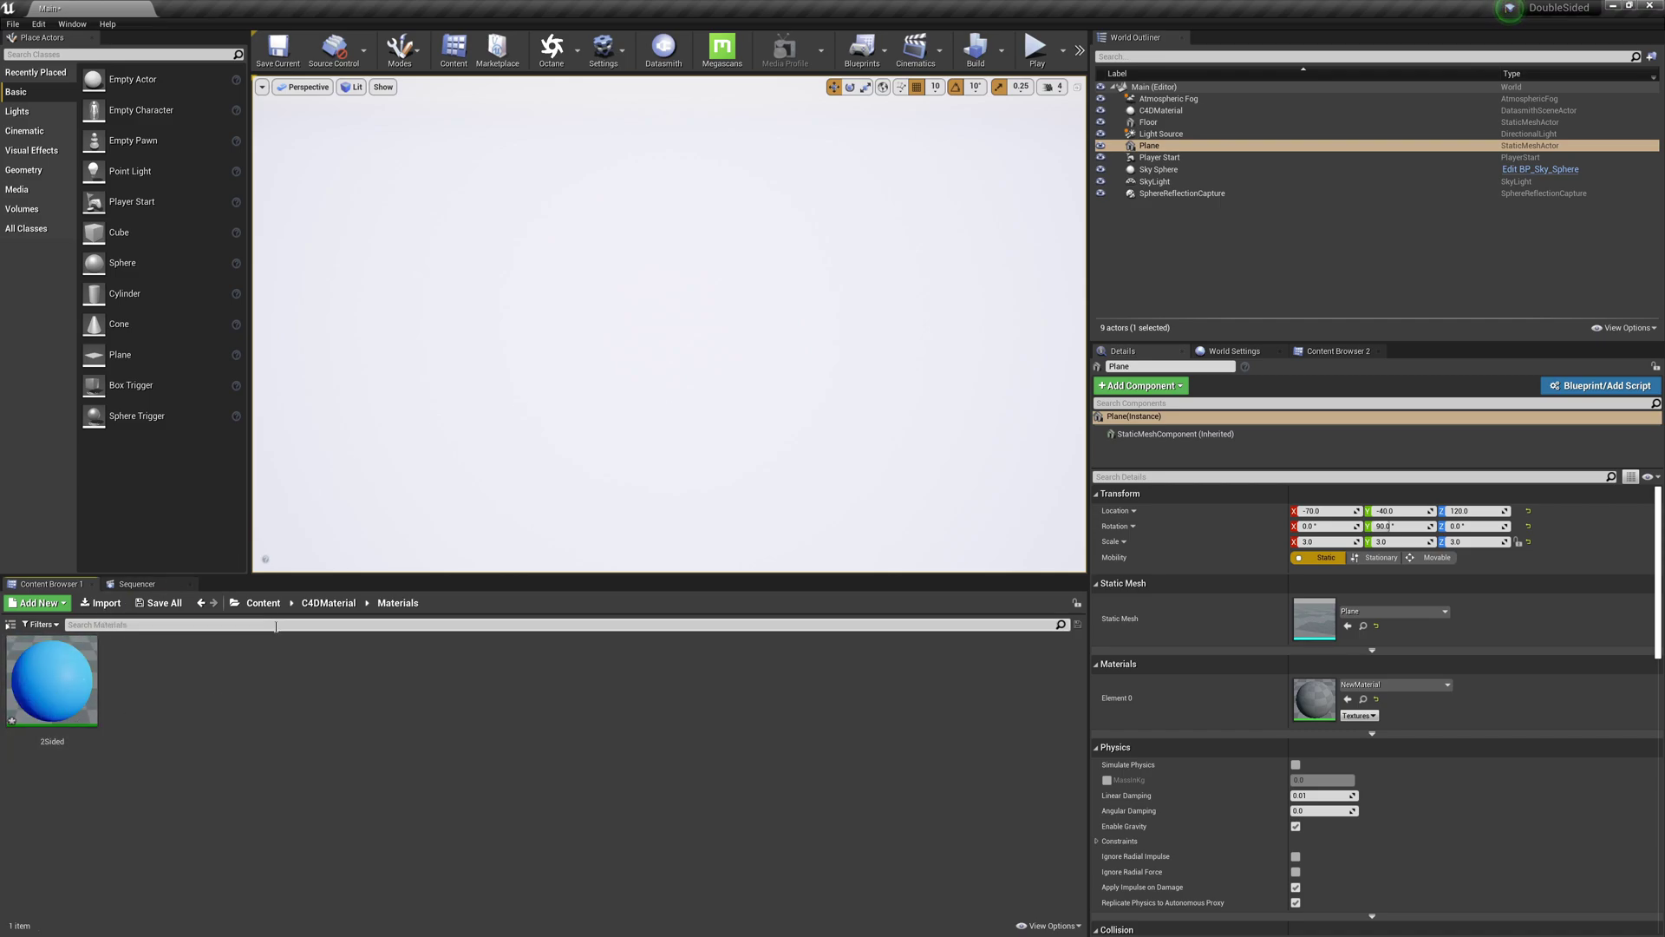
pyautogui.doubleClick(1162, 148)
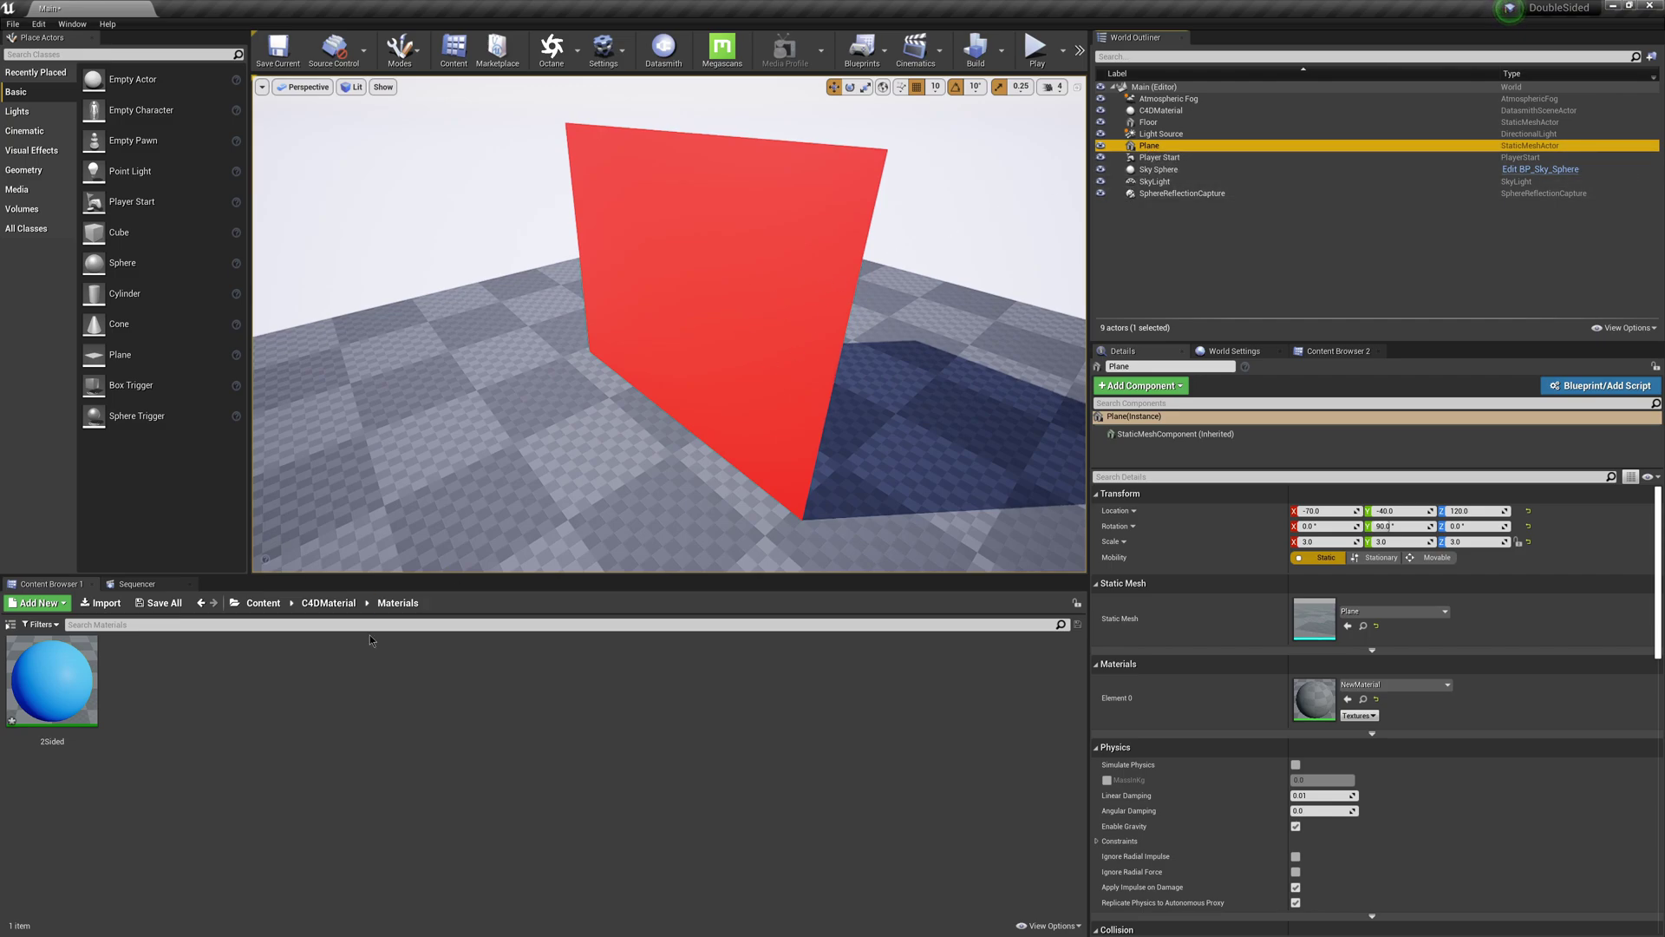
pyautogui.moveTo(52, 685); pyautogui.dragTo(649, 324)
pyautogui.keyDown('alt'); pyautogui.moveTo(831, 357); pyautogui.dragTo(1049, 359); pyautogui.keyUp('alt')
pyautogui.moveTo(762, 374)
pyautogui.keyDown('alt'); pyautogui.mouseDown()
pyautogui.moveTo(625, 373)
pyautogui.moveTo(761, 374)
pyautogui.mouseUp(); pyautogui.keyUp('alt')
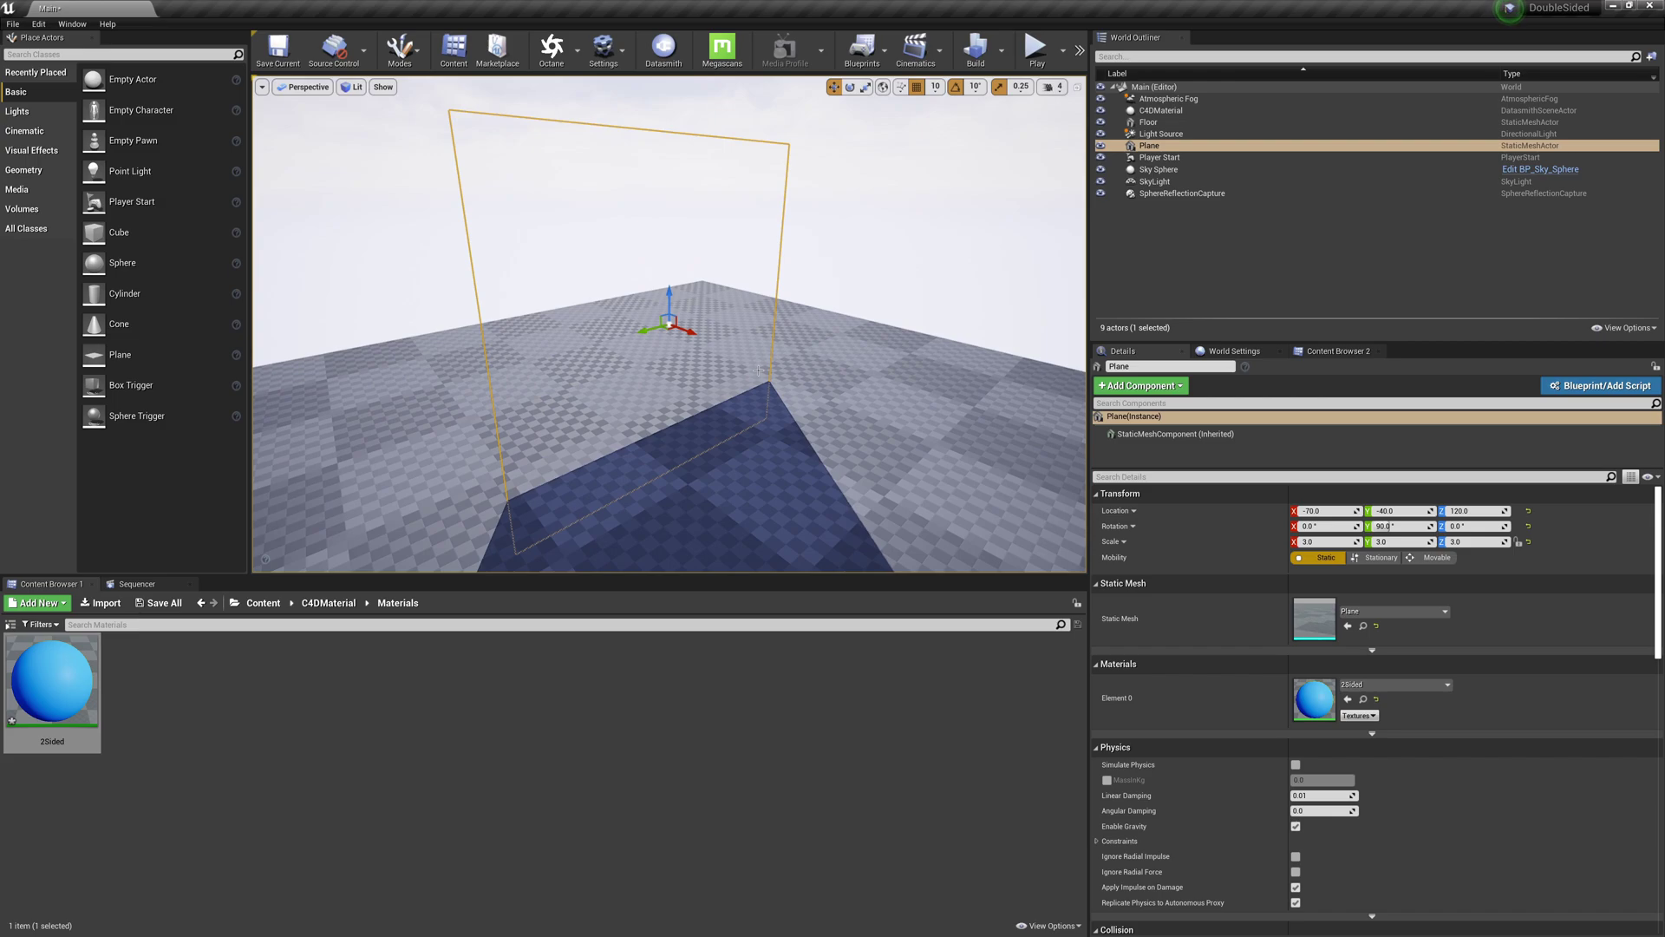
pyautogui.click(580, 739)
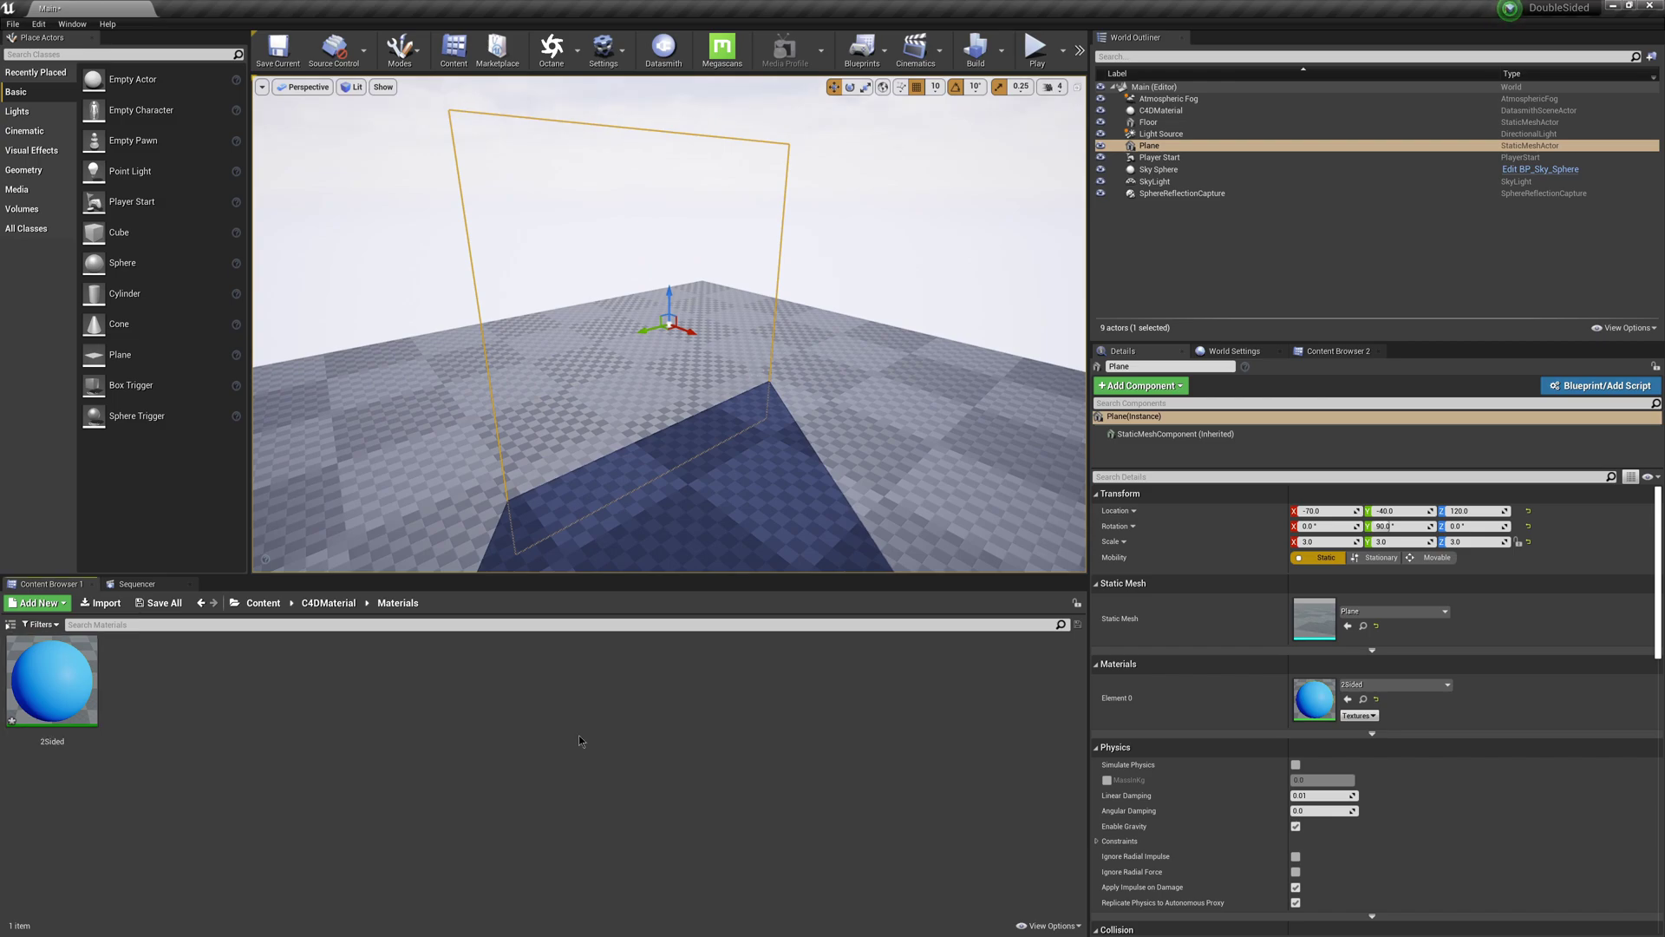
# Step: In the 2Sided instance, tick the Two Sided checkbox under Material Property Overrides
pyautogui.doubleClick(36, 665)
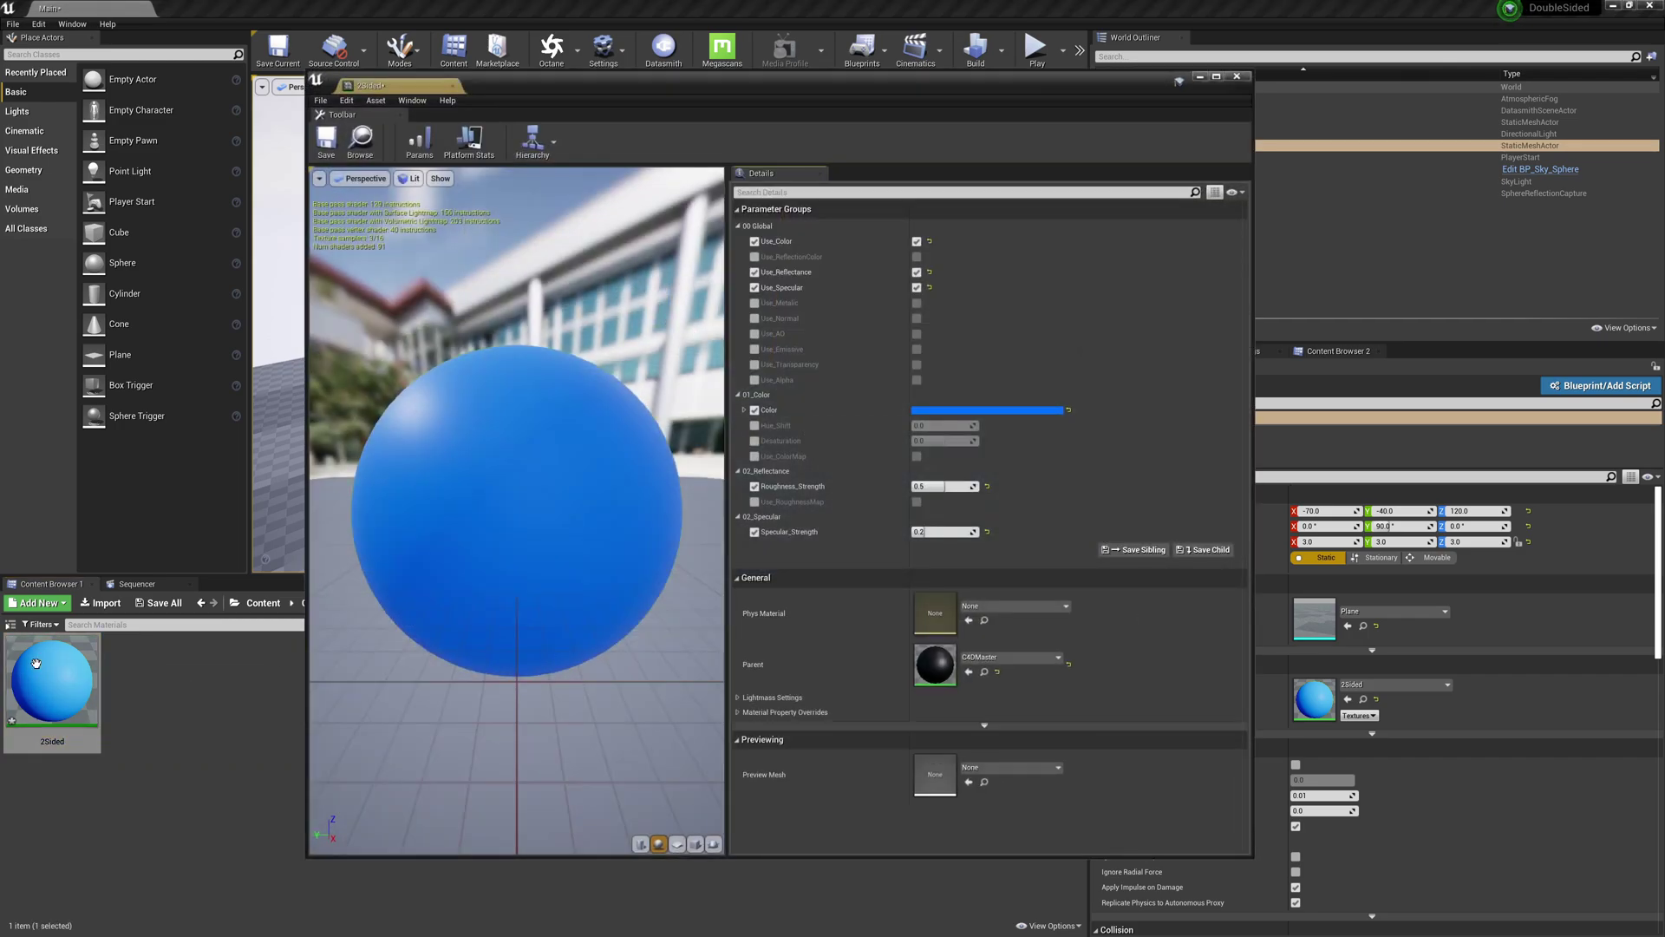
pyautogui.moveTo(621, 91); pyautogui.dragTo(578, 88)
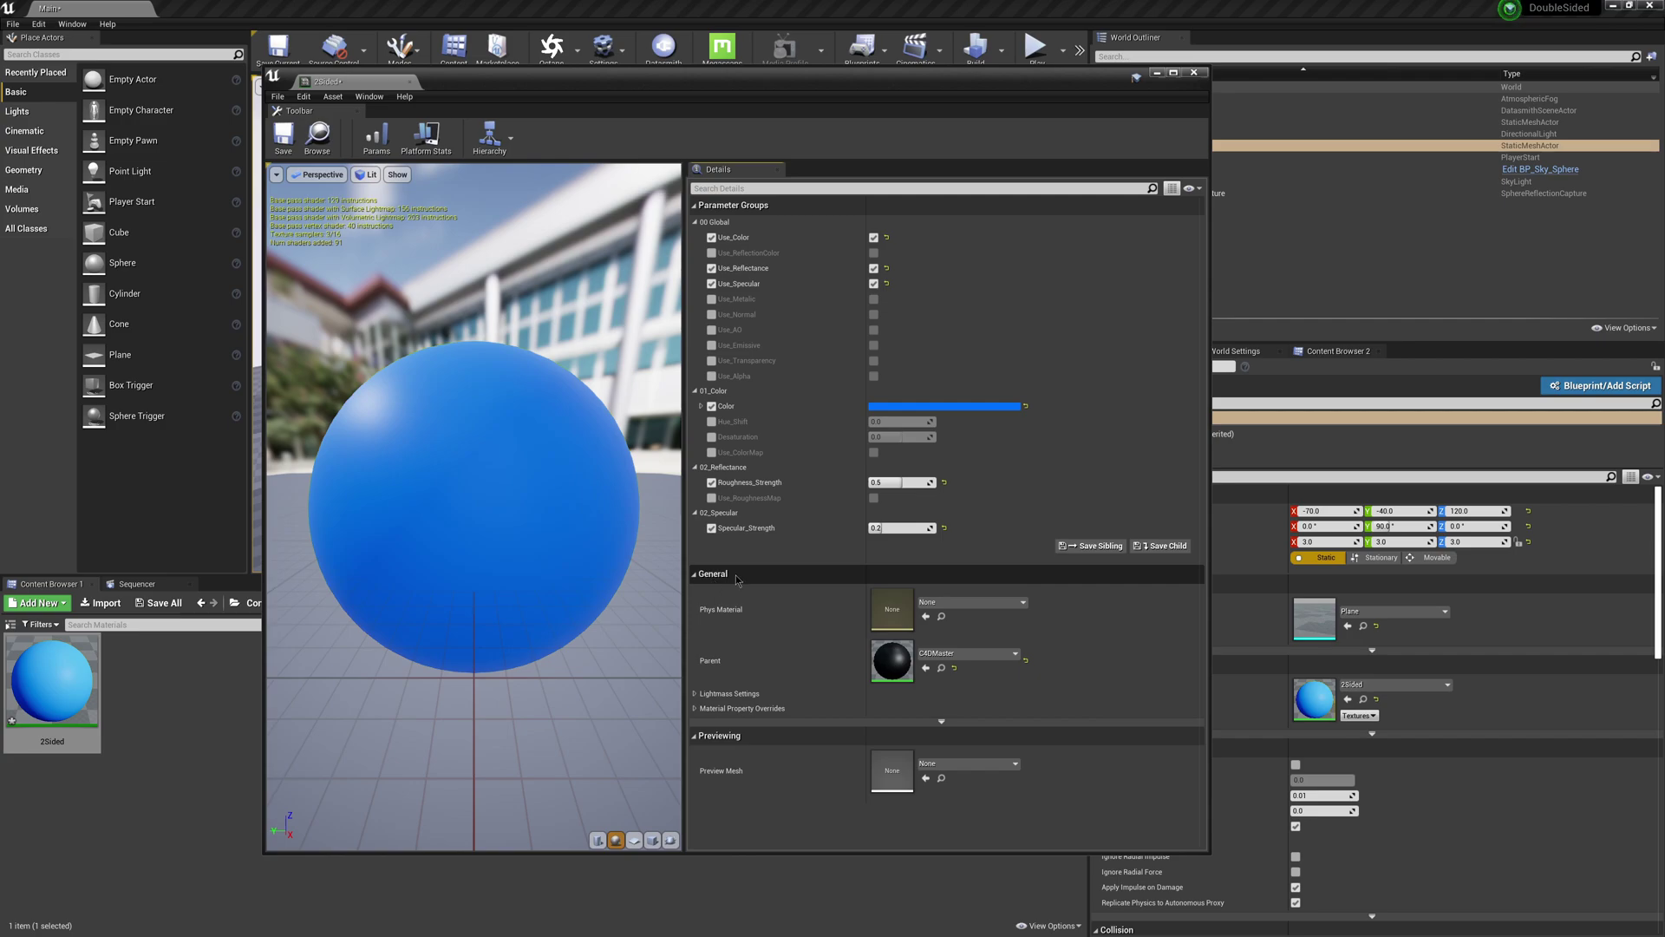
pyautogui.click(696, 709)
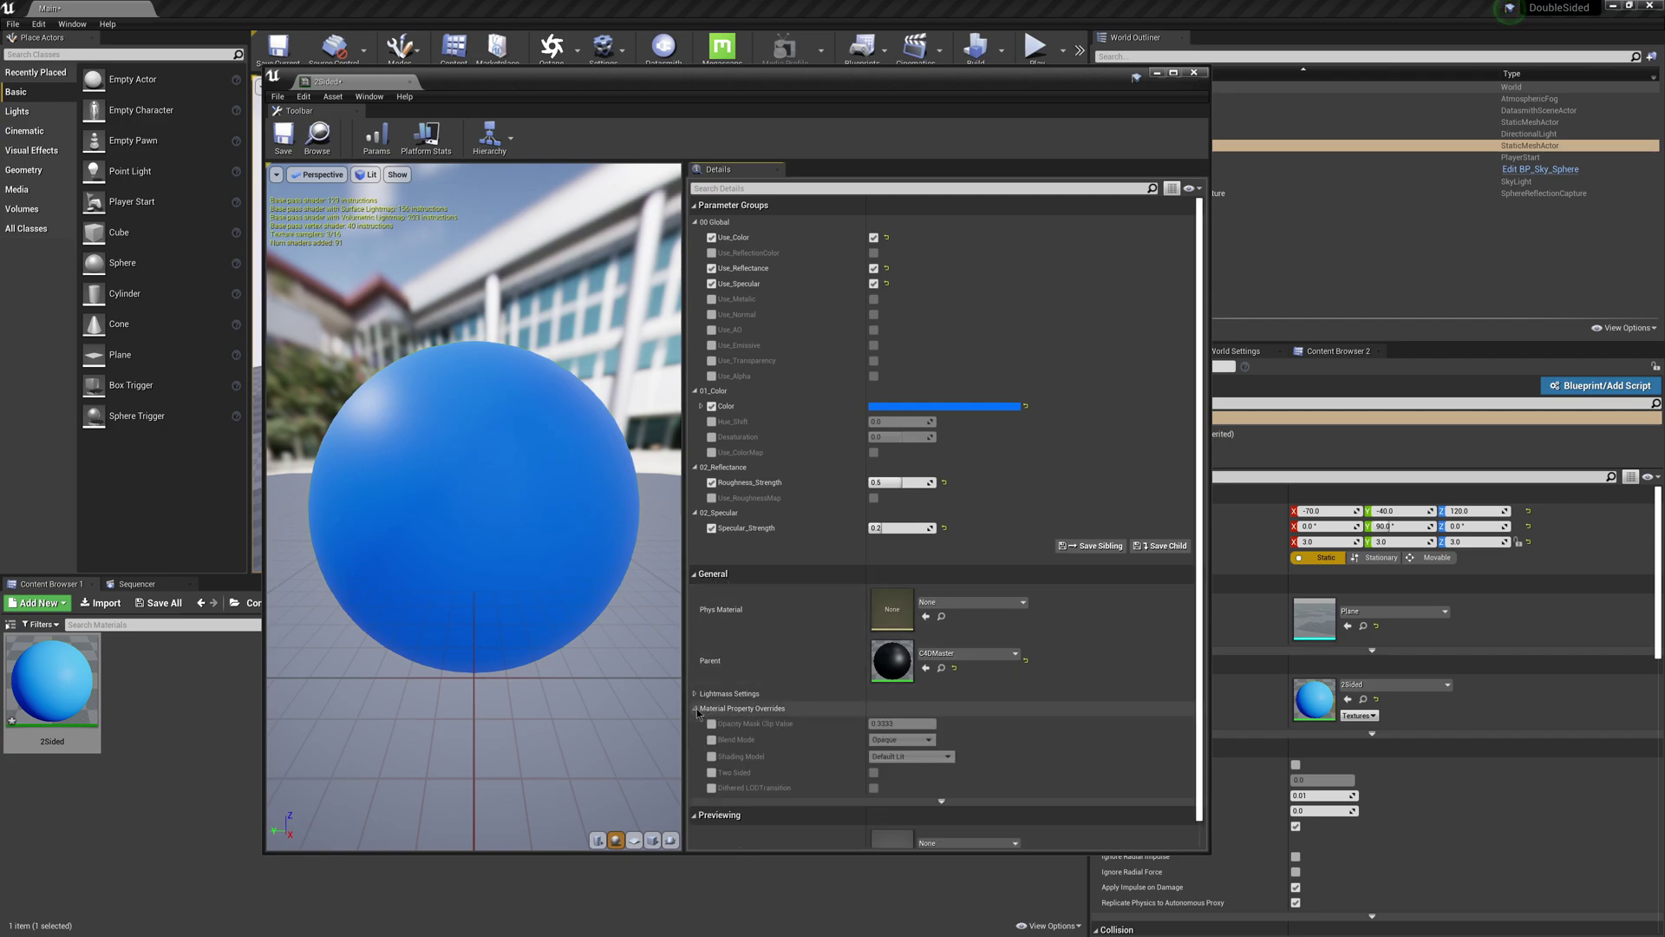
pyautogui.click(711, 773)
pyautogui.moveTo(529, 87); pyautogui.dragTo(1087, 80)
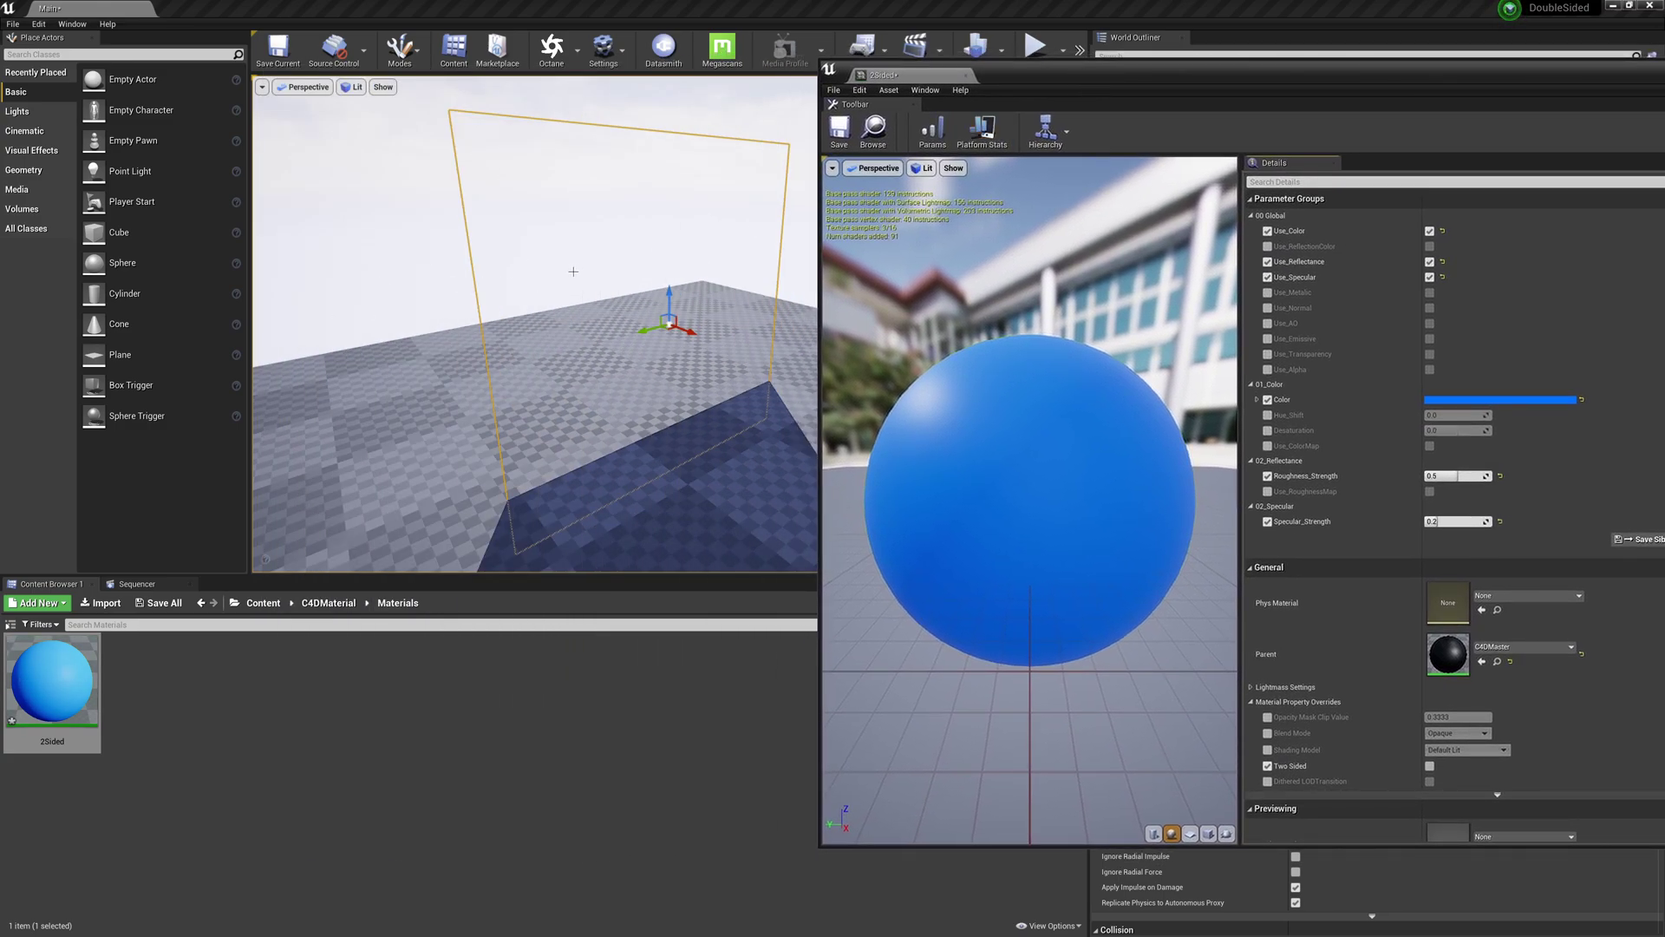
# Step: Enable the Two Sided override on the 2Sided material and check that the plane's back renders blue
pyautogui.click(1431, 768)
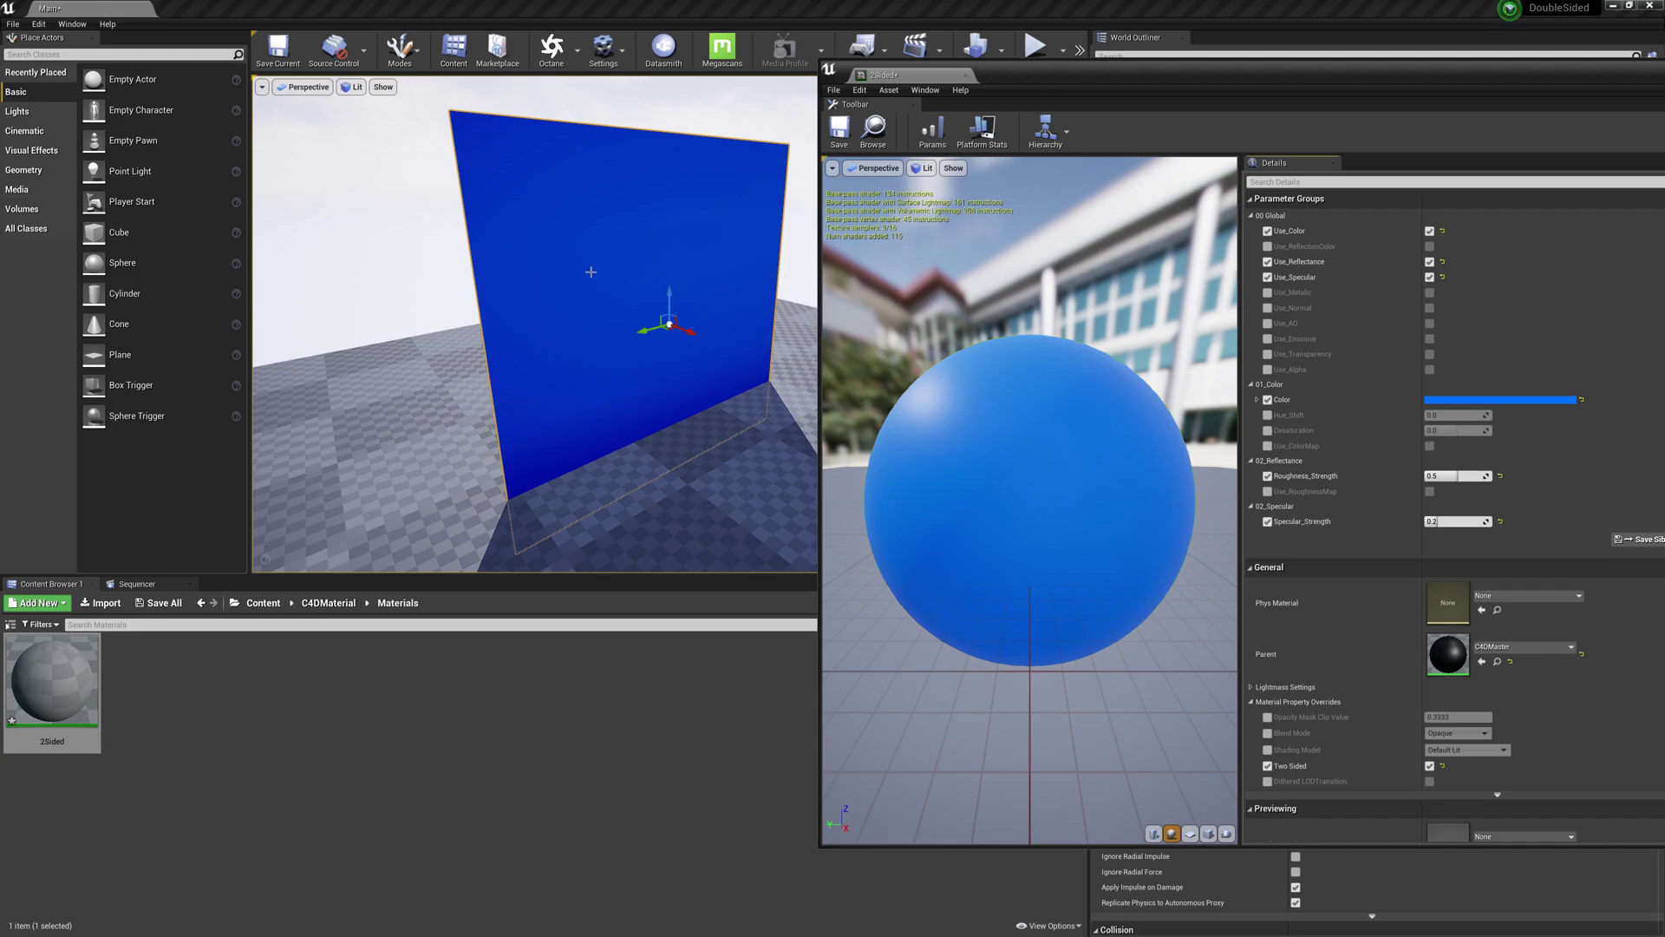
pyautogui.keyDown('alt'); pyautogui.moveTo(558, 316); pyautogui.dragTo(719, 321); pyautogui.keyUp('alt')
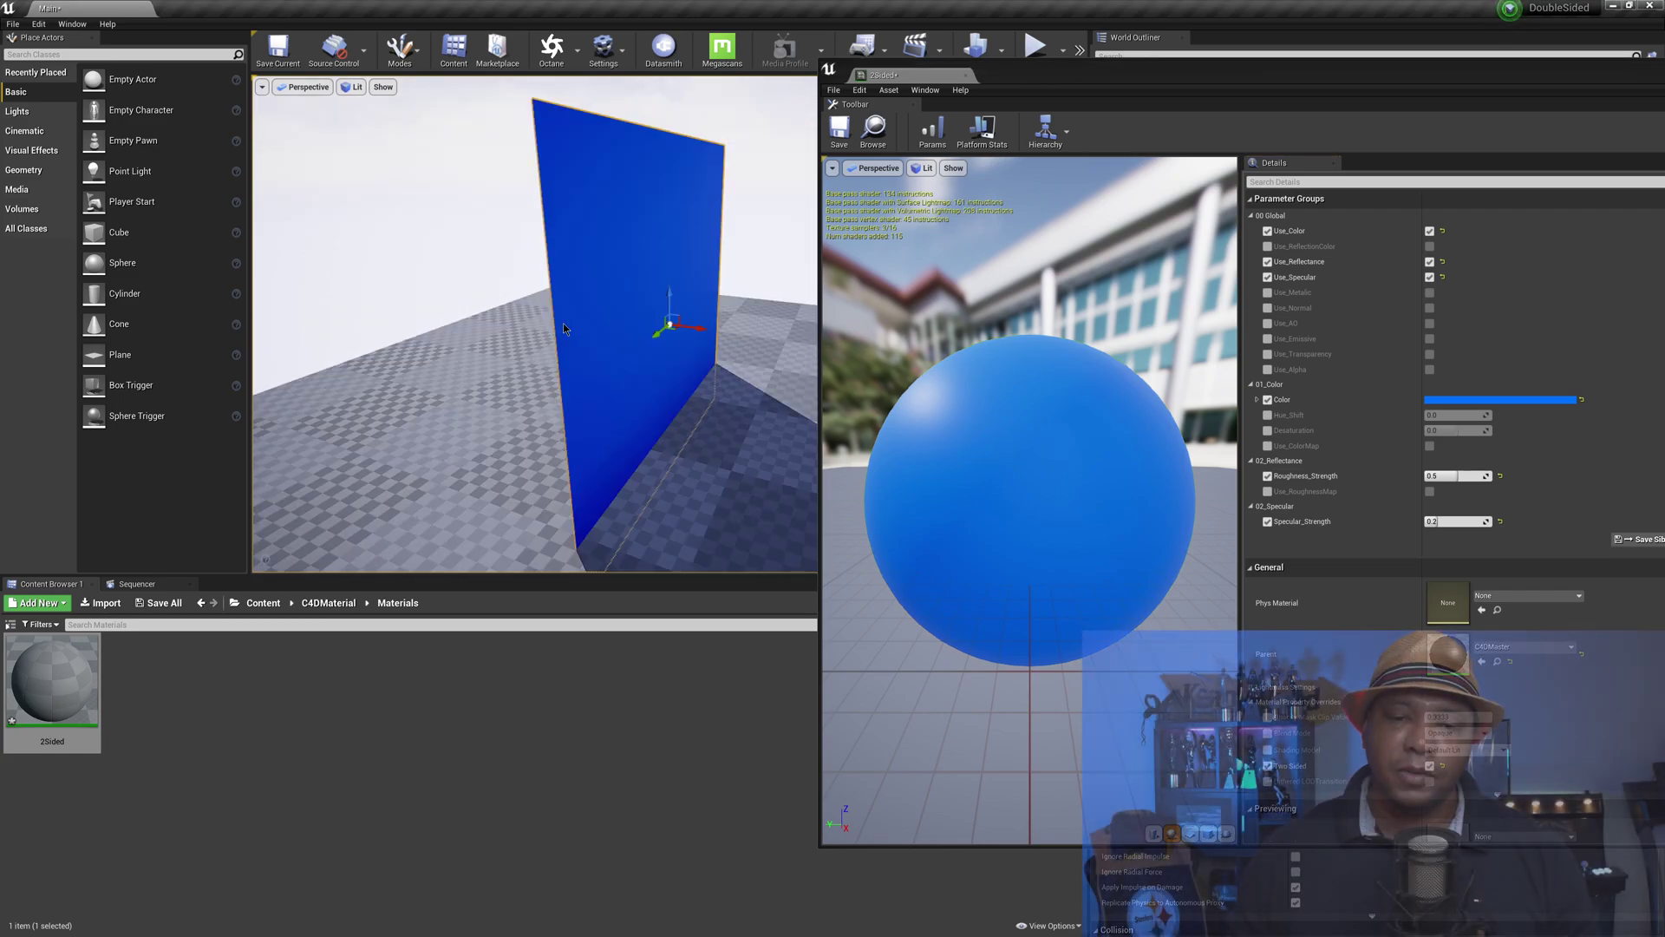